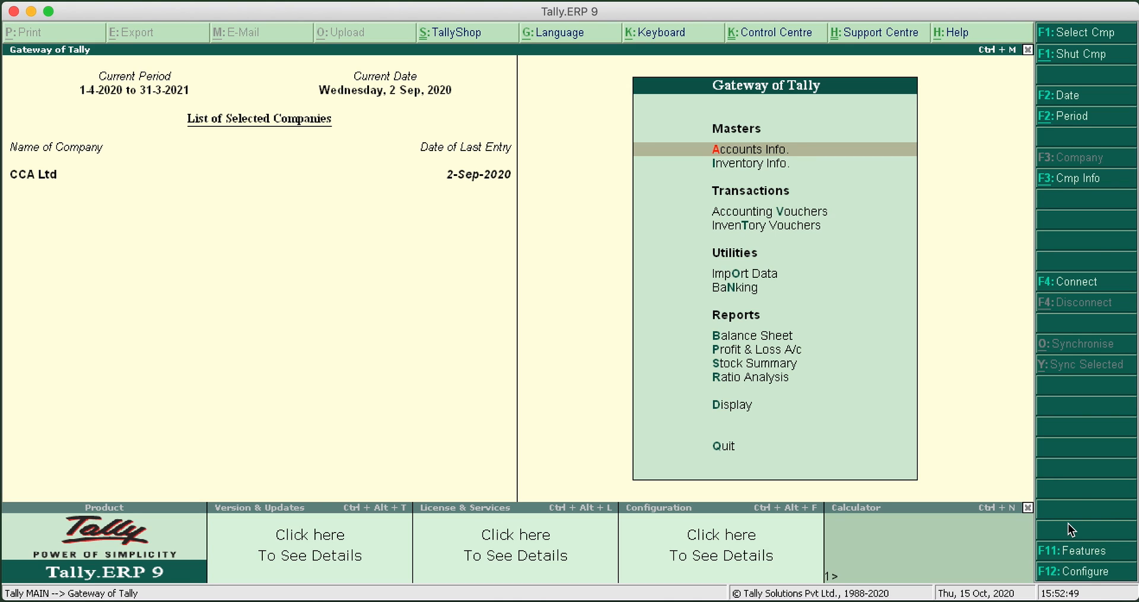
# Enable Tax Collected at Source (TCS) in the company's statutory and taxation features, and choose to set its TCS details
pyautogui.click(1091, 553)
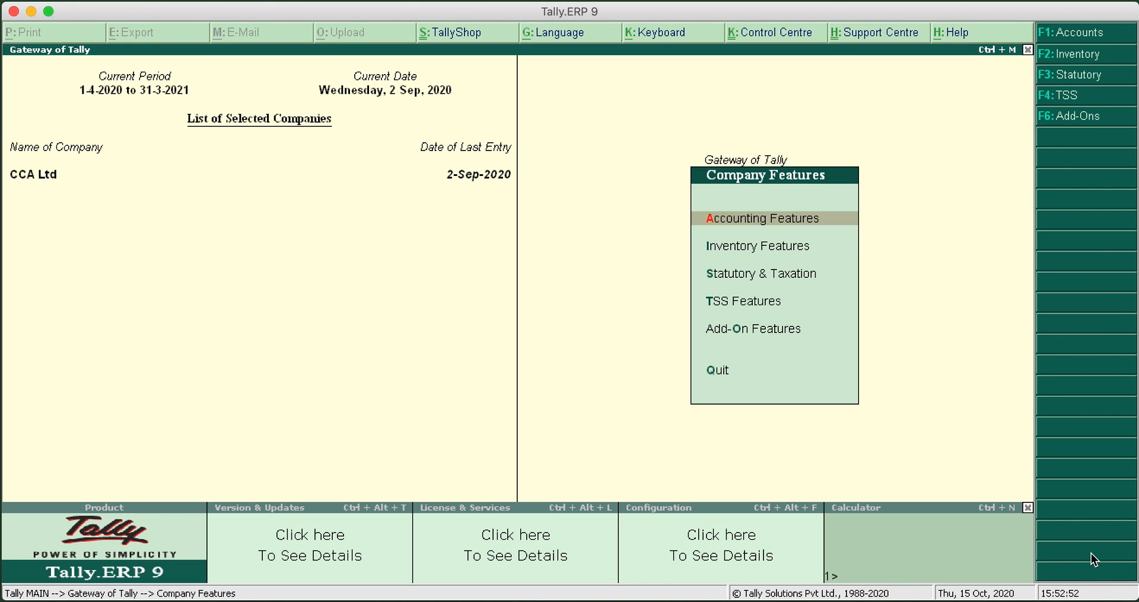
pyautogui.click(778, 274)
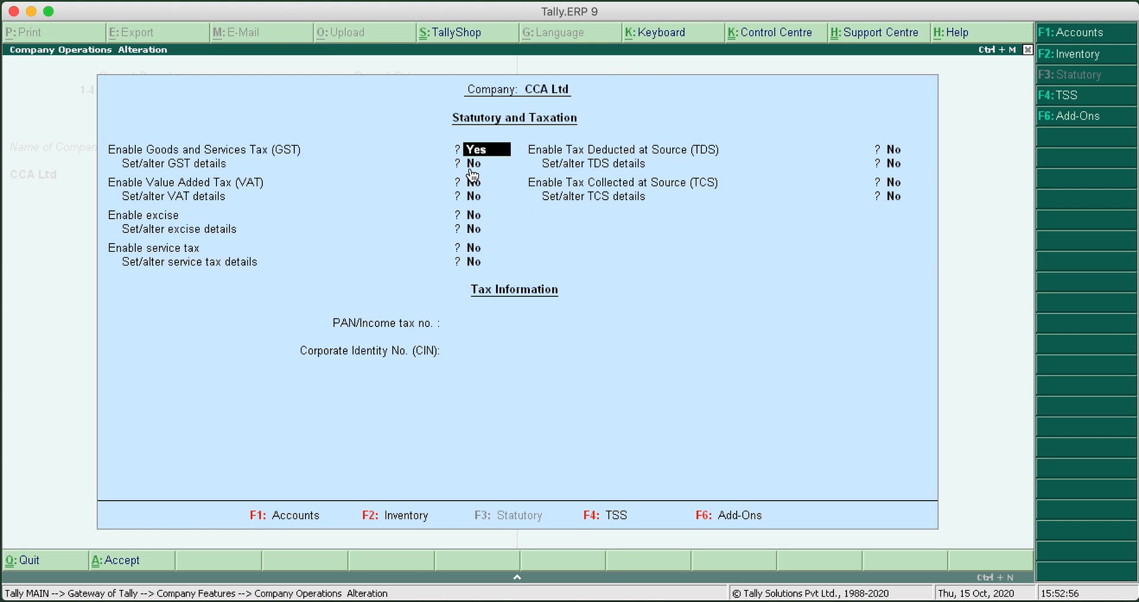
pyautogui.press('Return')
pyautogui.press('Return')
pyautogui.press('Return')
pyautogui.press('Return')
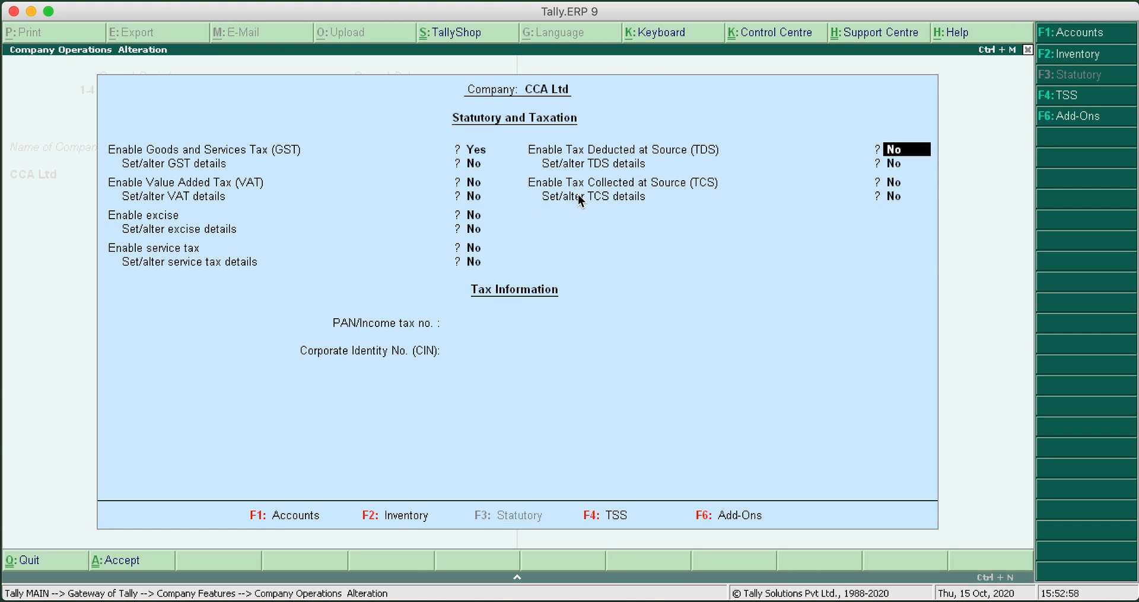
pyautogui.press('Return')
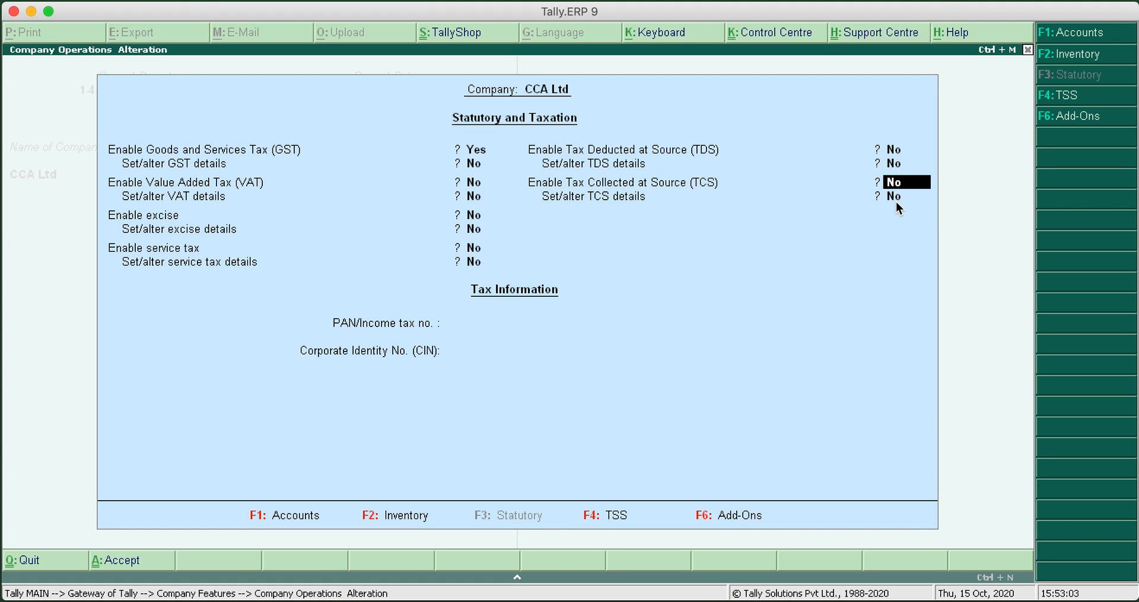
pyautogui.write('y')
pyautogui.press('Return')
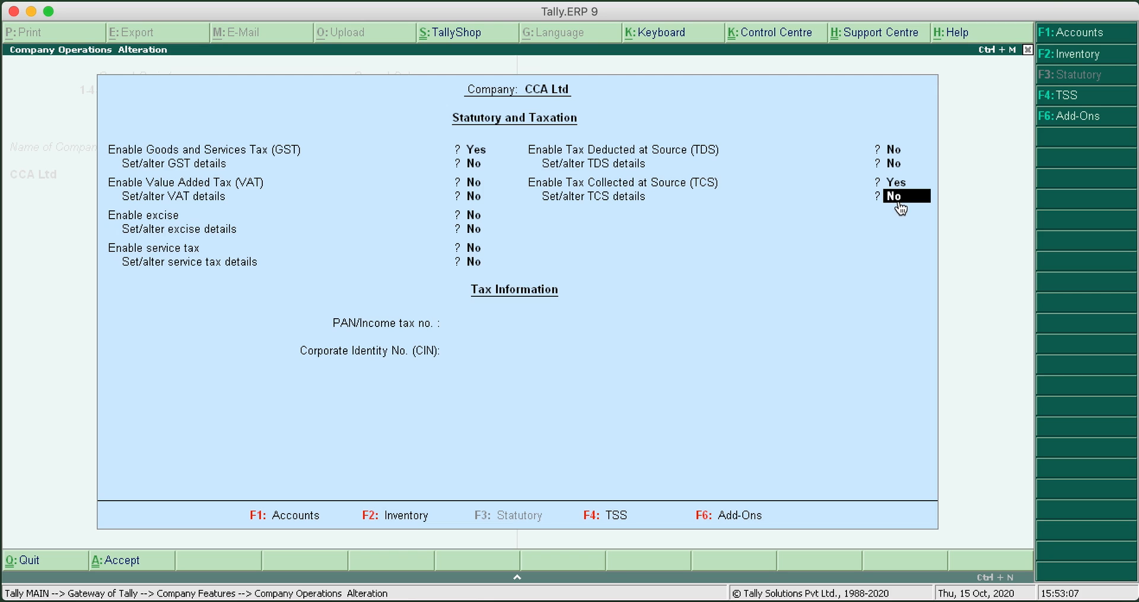
pyautogui.write('y')
pyautogui.press('Return')
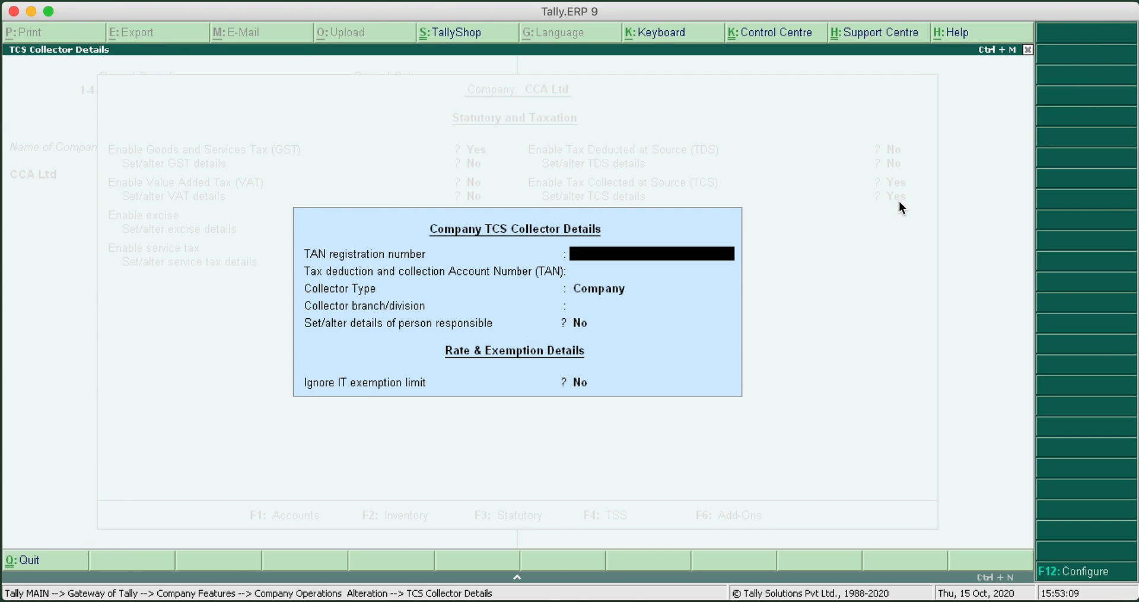
# Fill in the TCS collector details with the TAN registration number, collector type Company and branch N, keeping the IT exemption limit option at No
pyautogui.write('AABB')
pyautogui.write('12345A')
pyautogui.press('Return')
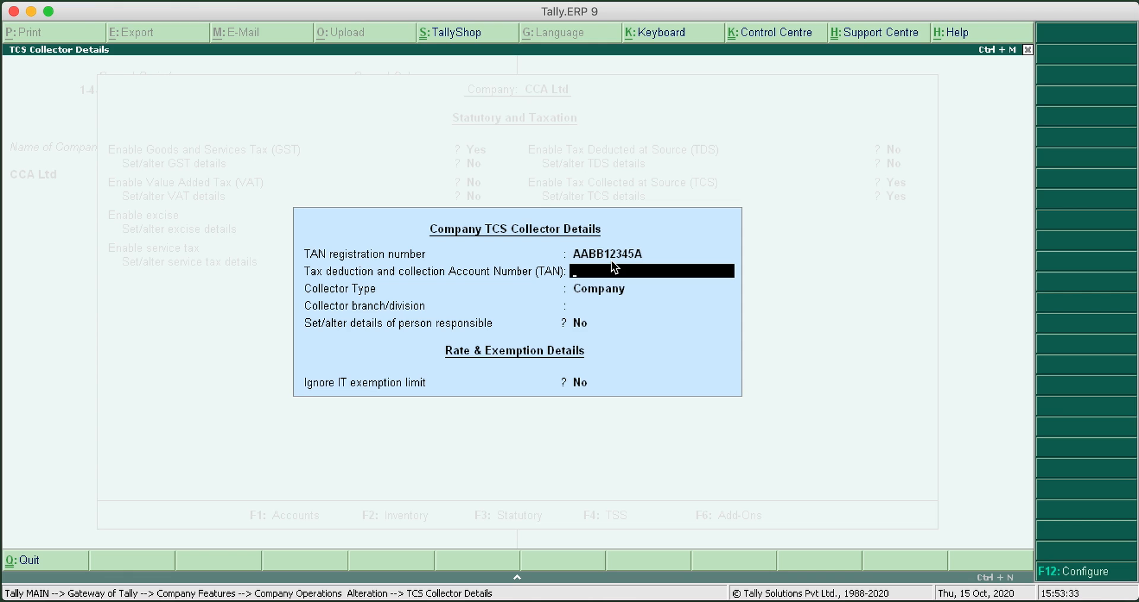
pyautogui.press('Return')
pyautogui.press('Return')
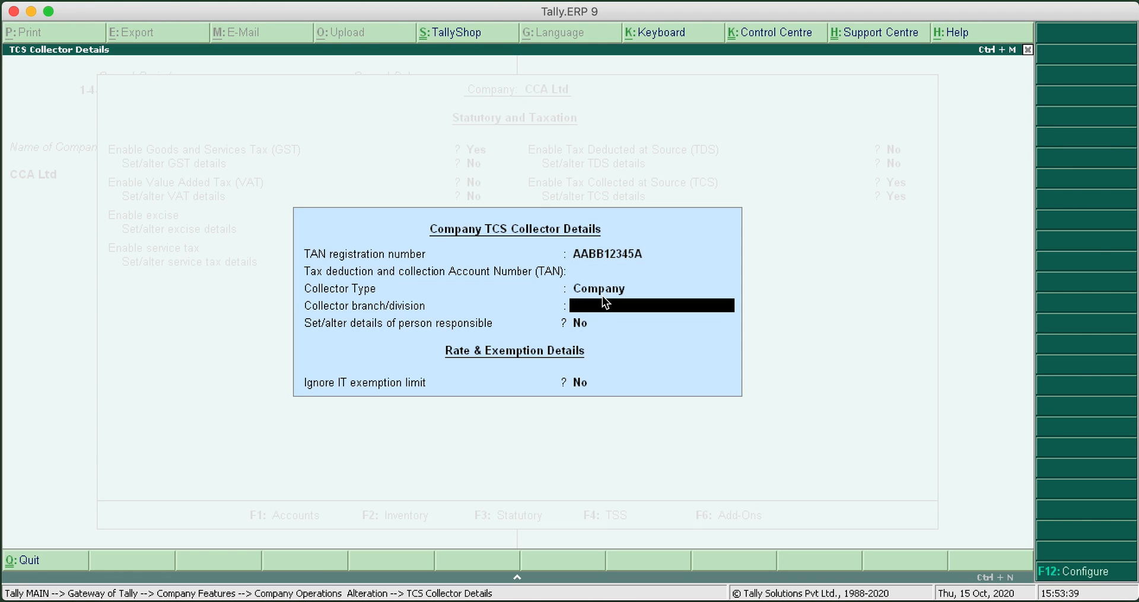
pyautogui.write('N')
pyautogui.press('Return')
pyautogui.press('Return')
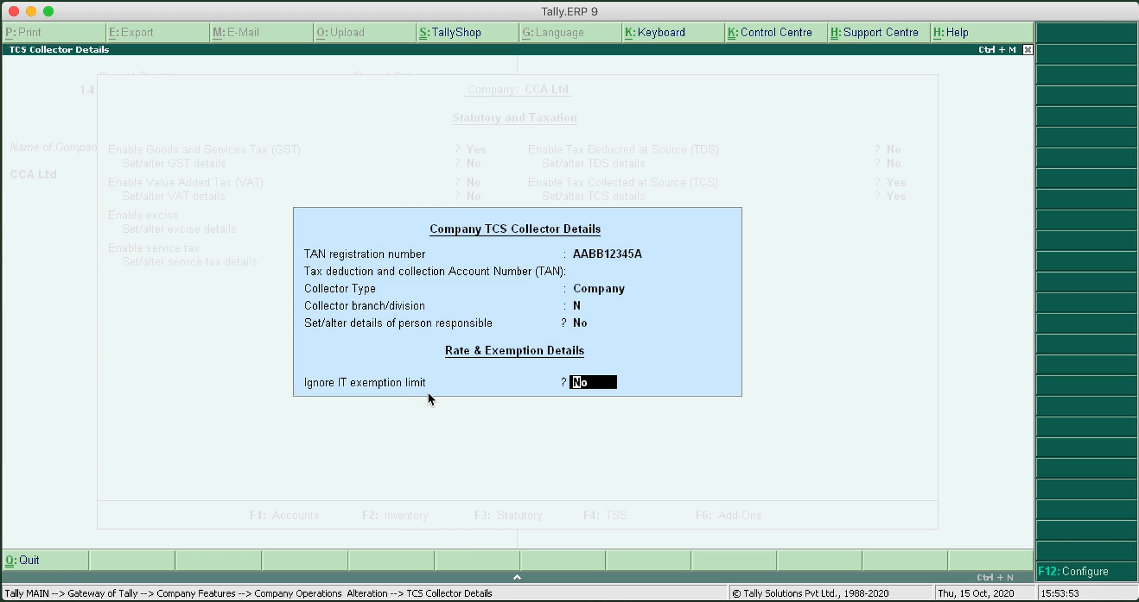
pyautogui.press('Return')
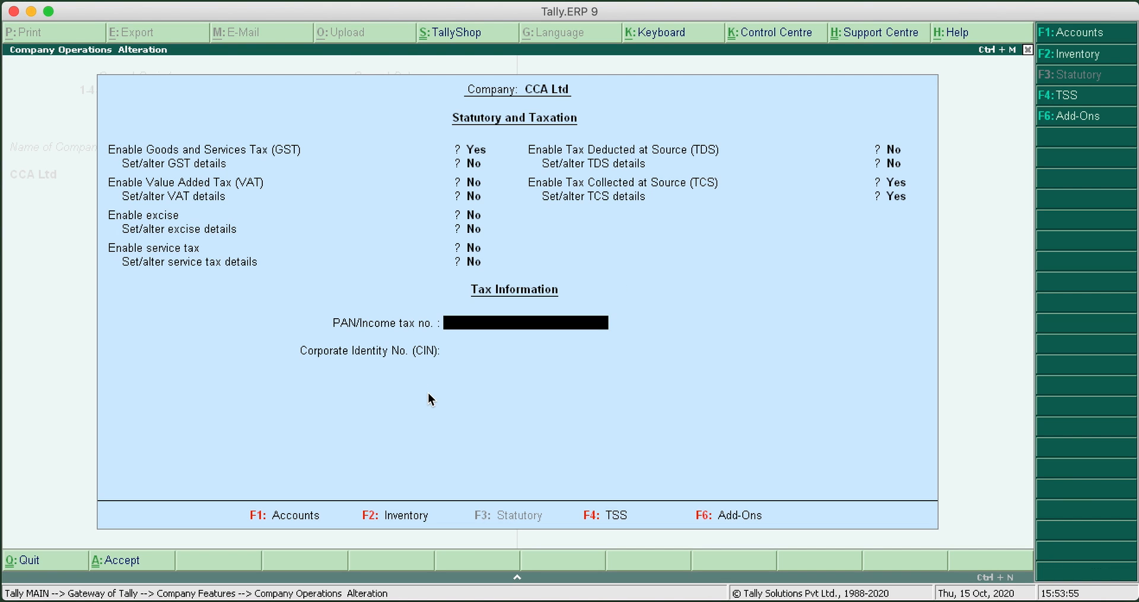
# Save the statutory and taxation settings with the PAN and CIN left blank, and return to the Gateway of Tally
pyautogui.press('Return')
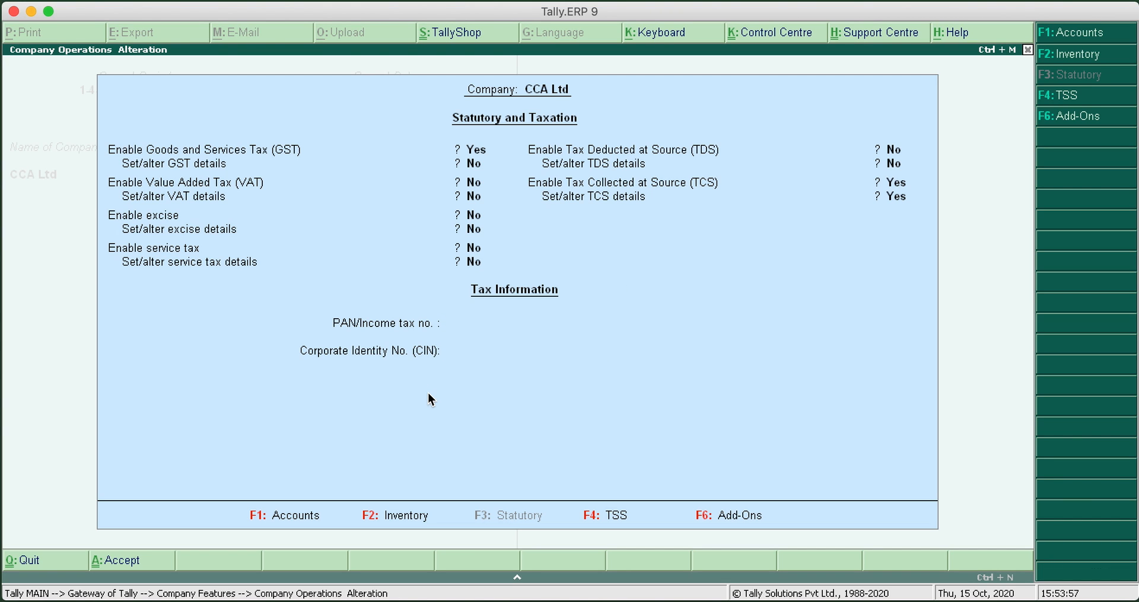
pyautogui.press('Return')
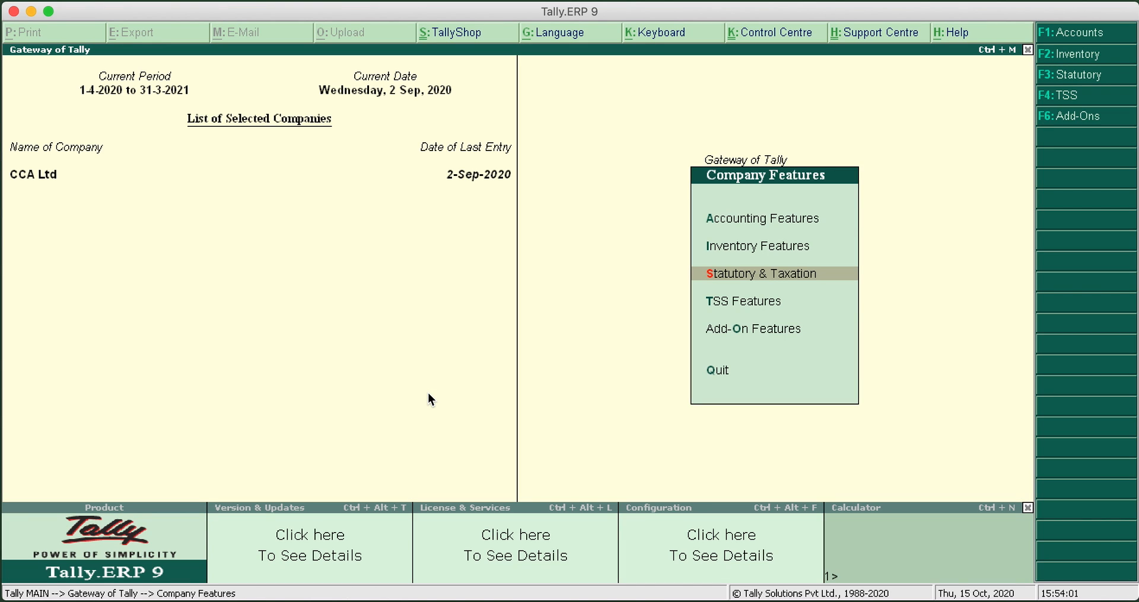
pyautogui.press('Escape')
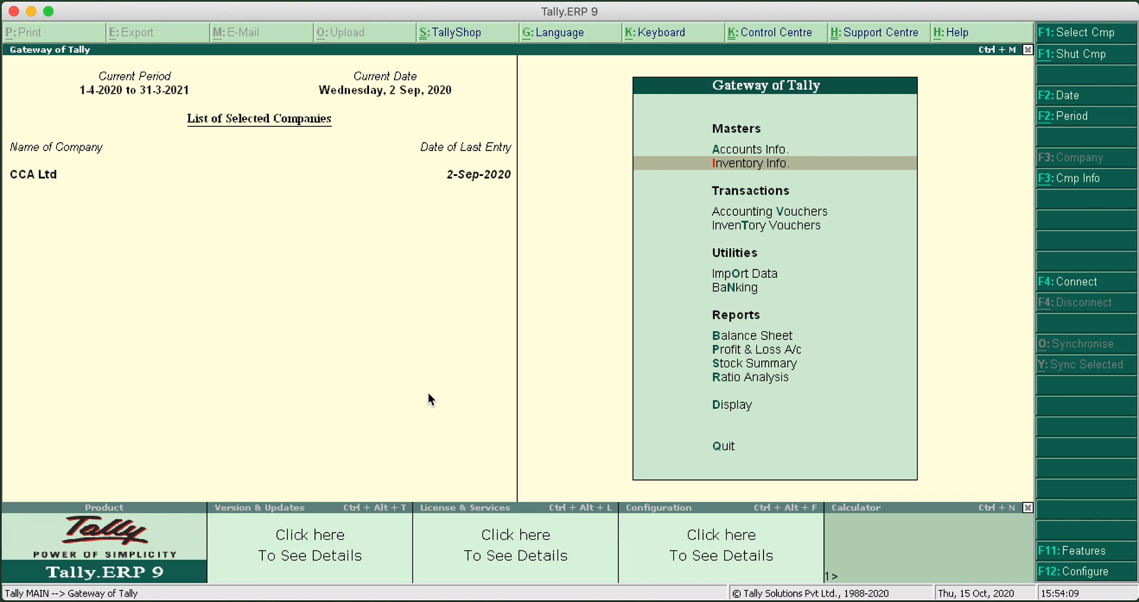
# Start a new TCS nature of goods under the accounts' statutory information and name it Sale on Any Goods
pyautogui.press('Return')
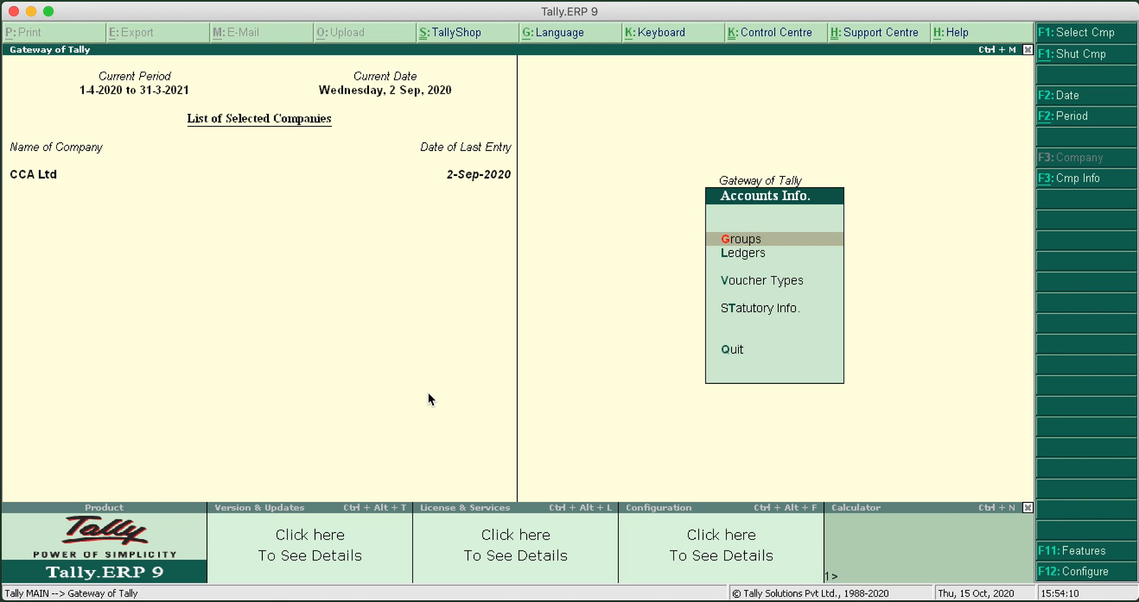
pyautogui.press('Down')
pyautogui.press('Down')
pyautogui.press('Down')
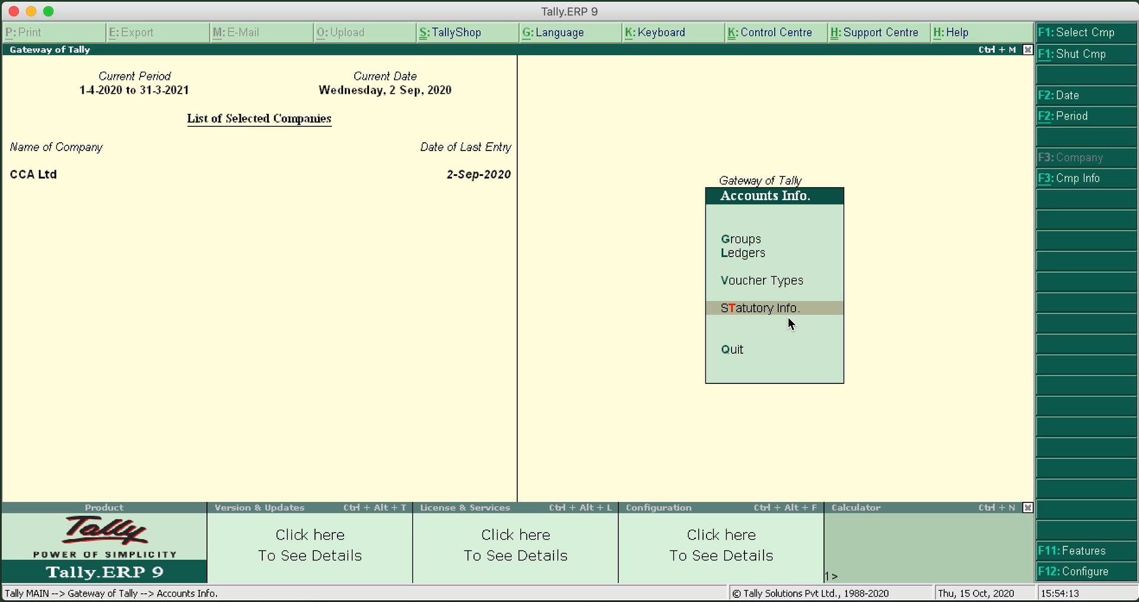
pyautogui.click(760, 309)
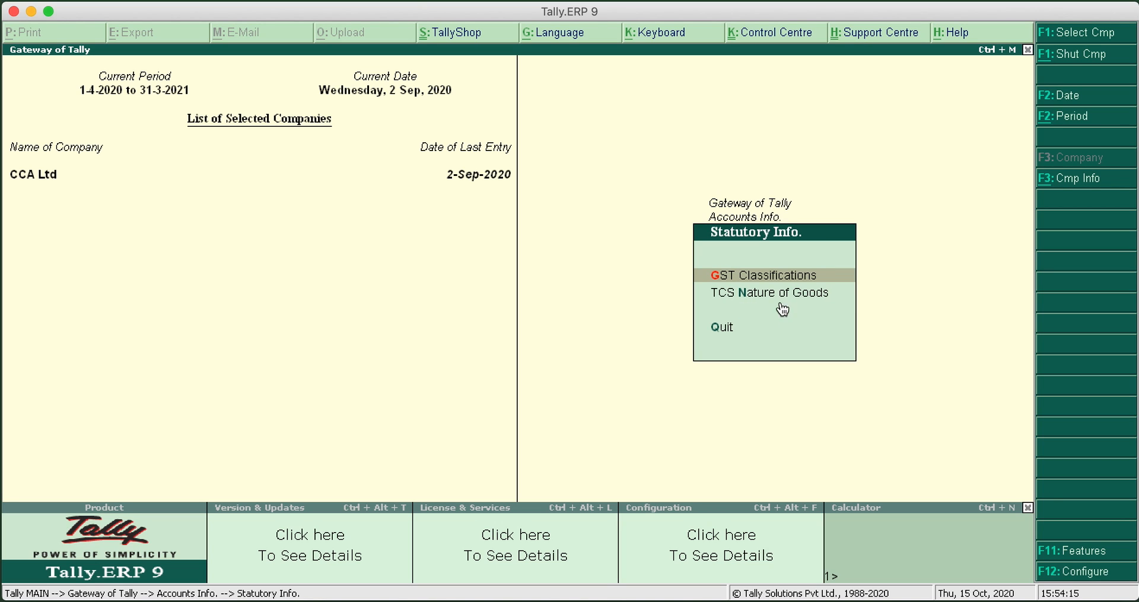
pyautogui.click(756, 297)
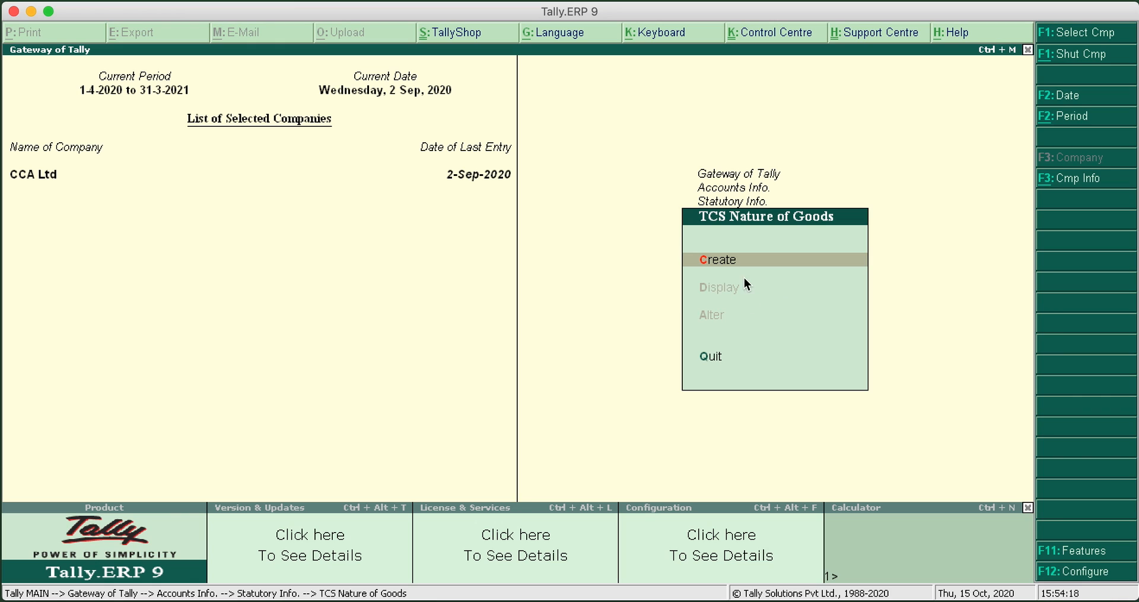
pyautogui.click(728, 265)
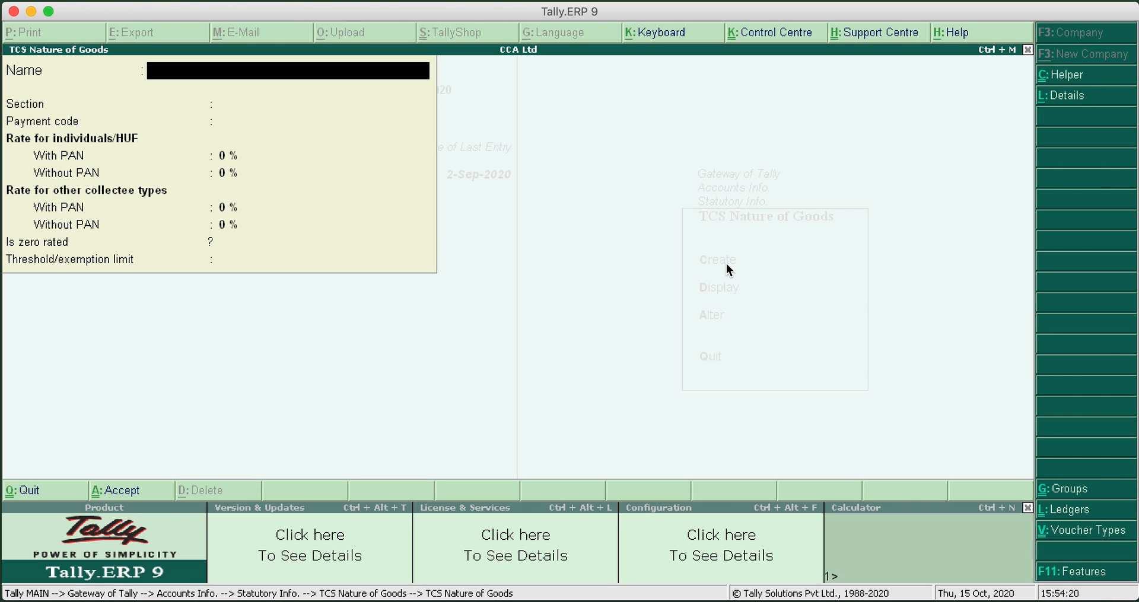
pyautogui.write('Sale on Any Goods')
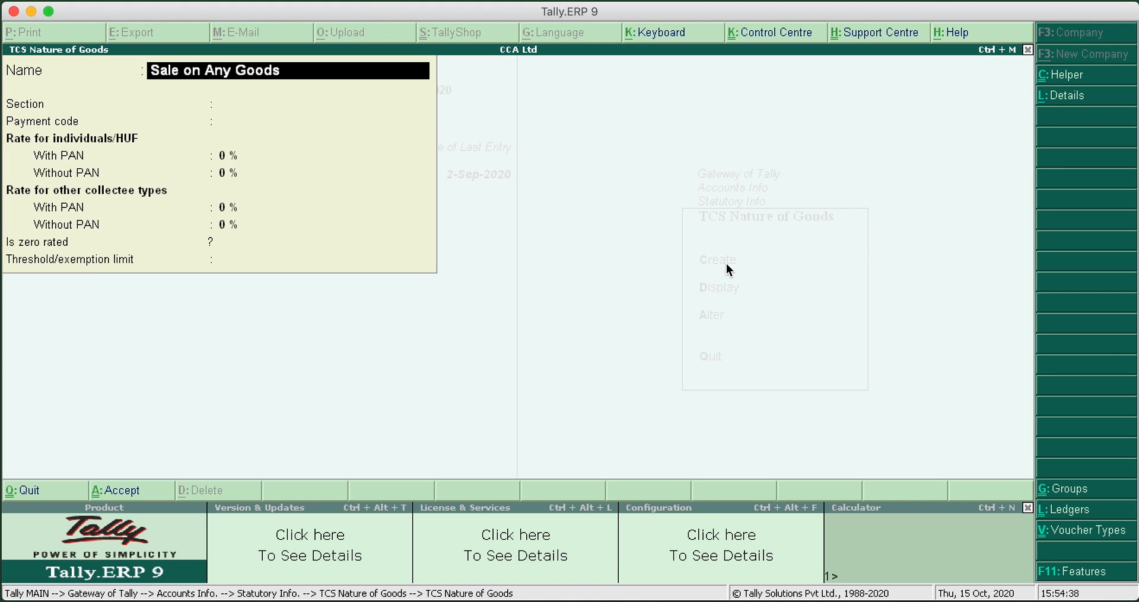
pyautogui.press('Return')
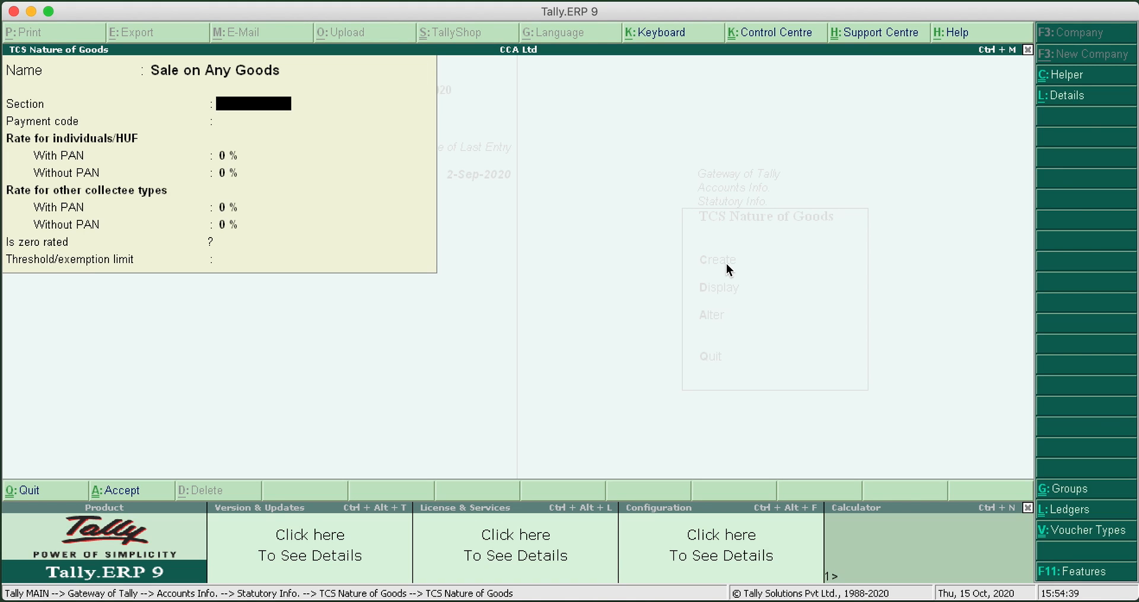
# Set the section of the nature of goods to 206C (1H), leaving the payment code blank
pyautogui.write('206C (1H)')
pyautogui.press('Return')
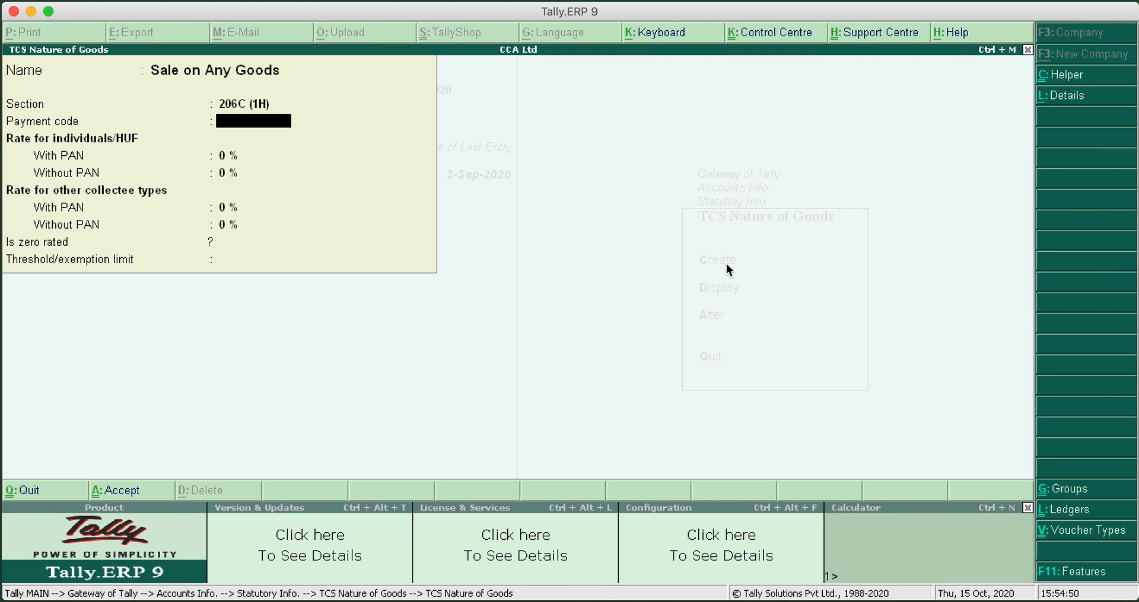
pyautogui.press('Return')
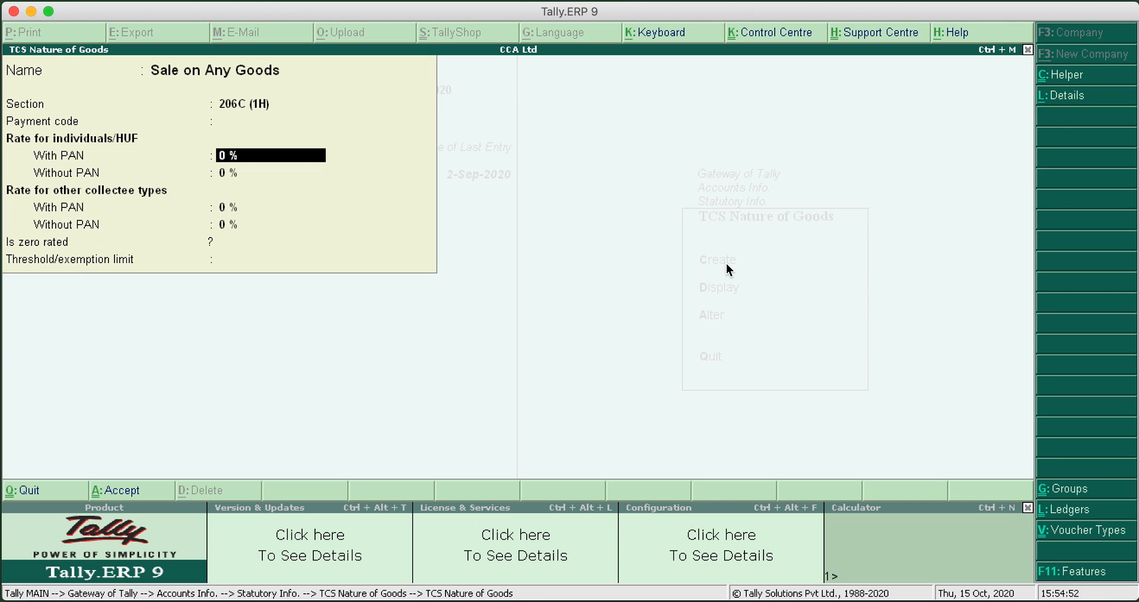
# Set the TCS rates to 0.075% with PAN and 1% without PAN for all collectee types, leaving the threshold limit blank
pyautogui.write('.075')
pyautogui.press('Return')
pyautogui.write('1')
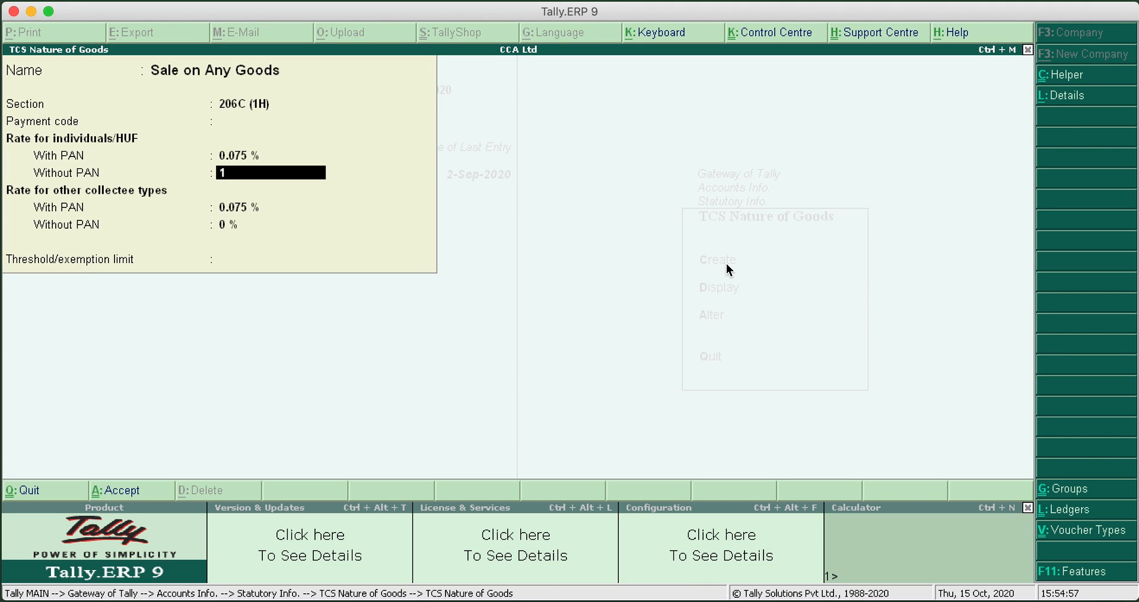
pyautogui.press('Return')
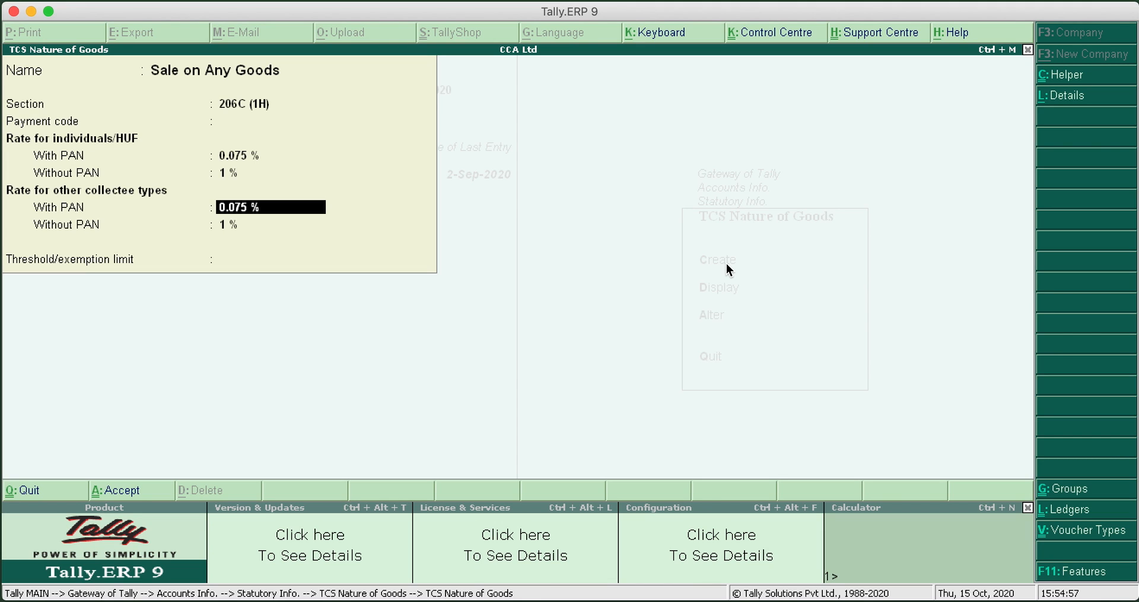
pyautogui.press('Return')
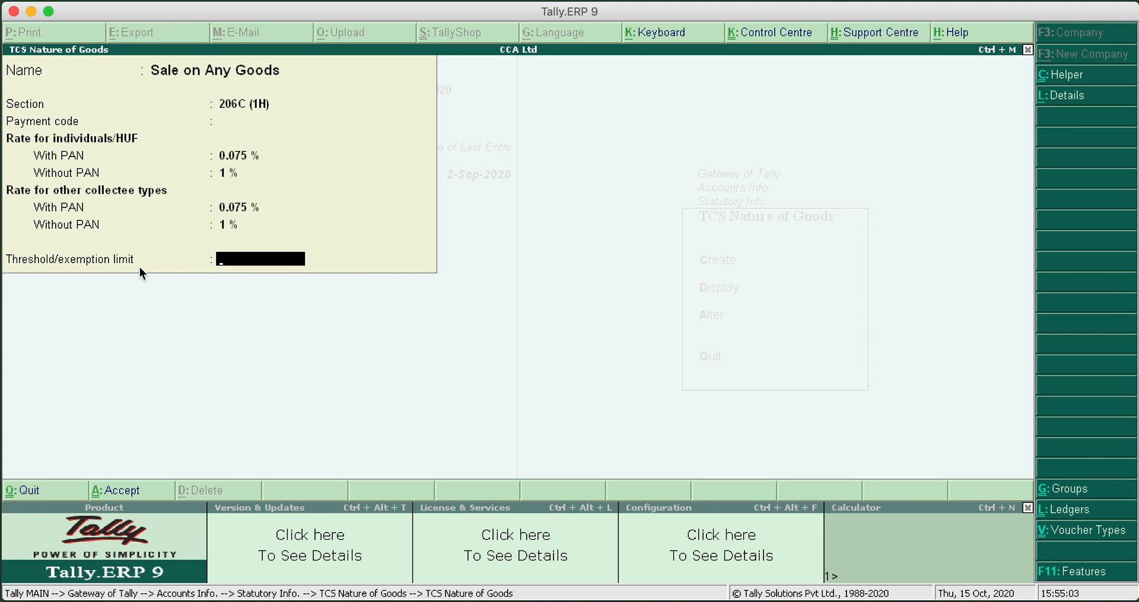
pyautogui.press('Return')
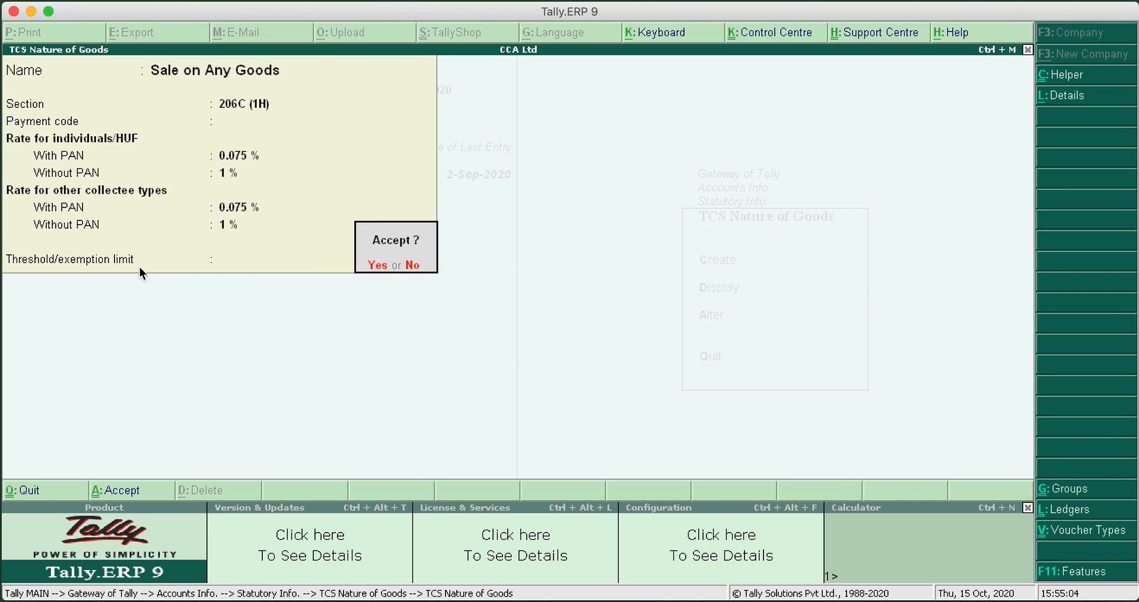
# Make the rate and exemption limit details applicable from 1-Oct-2020, and save the nature of goods
pyautogui.press('n')
pyautogui.click(1079, 102)
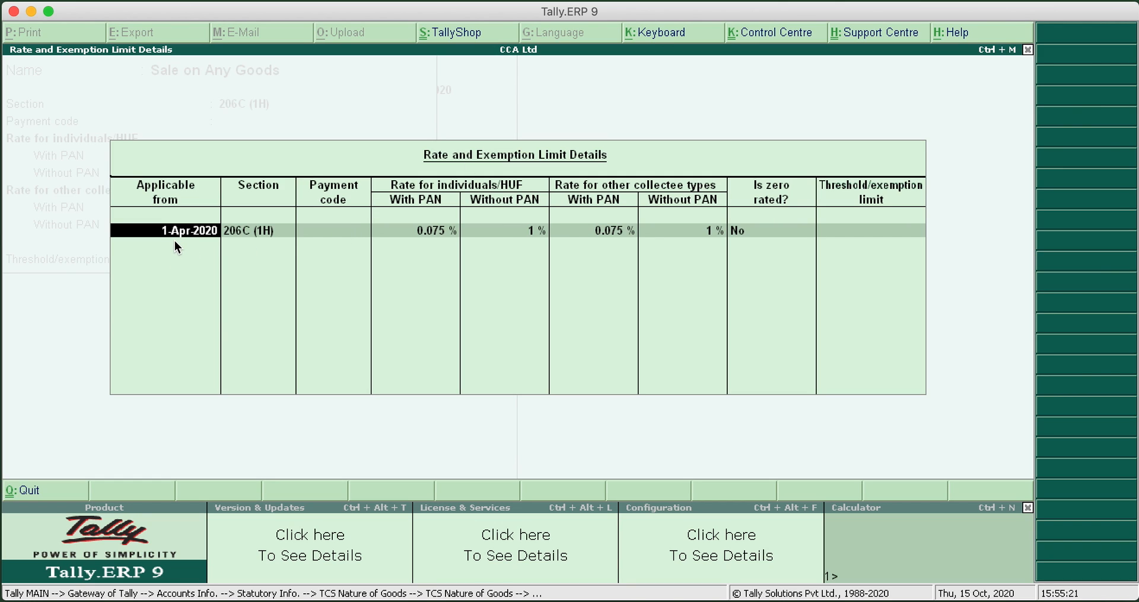
pyautogui.press('BackSpace')
pyautogui.write('1-10')
pyautogui.press('Return')
pyautogui.press('Return')
pyautogui.press('Return')
pyautogui.press('Return')
pyautogui.press('Return')
pyautogui.press('Return')
pyautogui.press('Return')
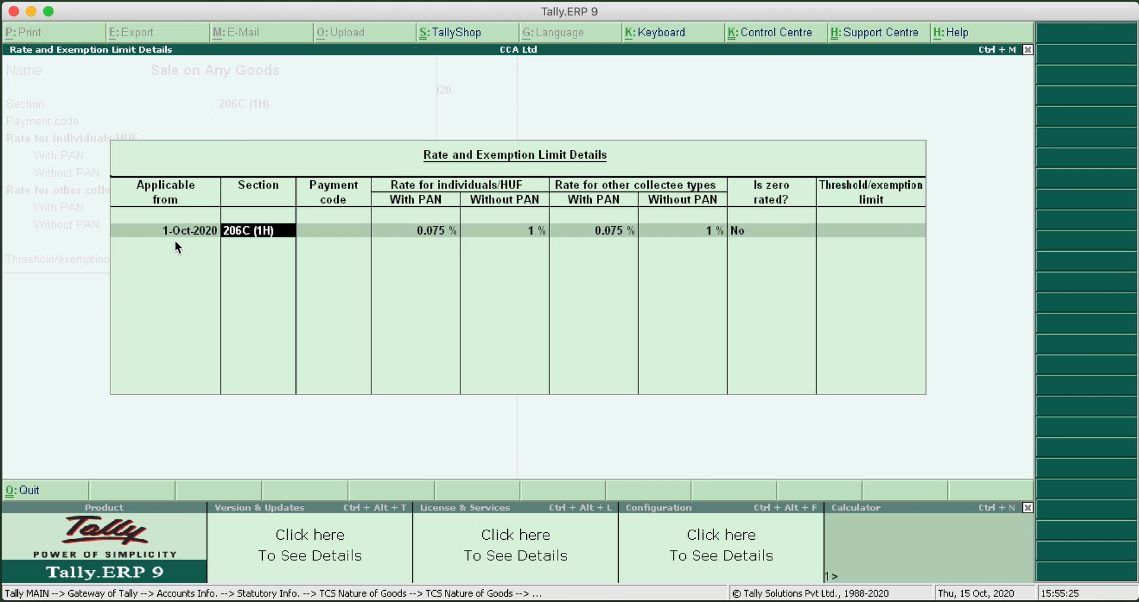
pyautogui.press('Return')
pyautogui.press('Return')
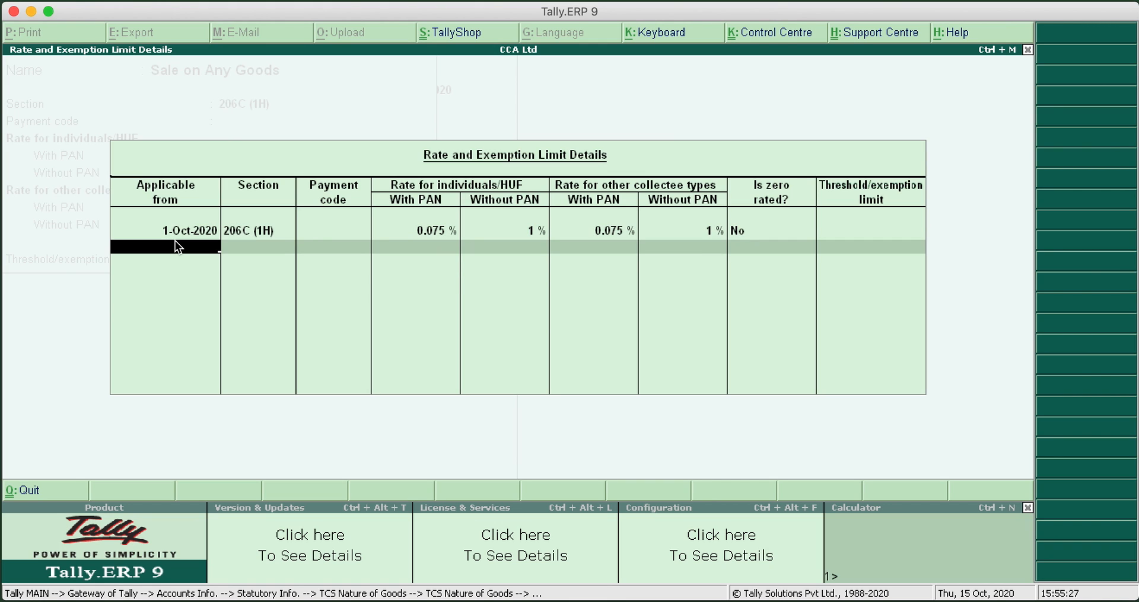
pyautogui.press('Return')
pyautogui.press('Return')
pyautogui.press('Return')
pyautogui.press('Return')
pyautogui.press('Return')
pyautogui.press('Return')
pyautogui.press('Return')
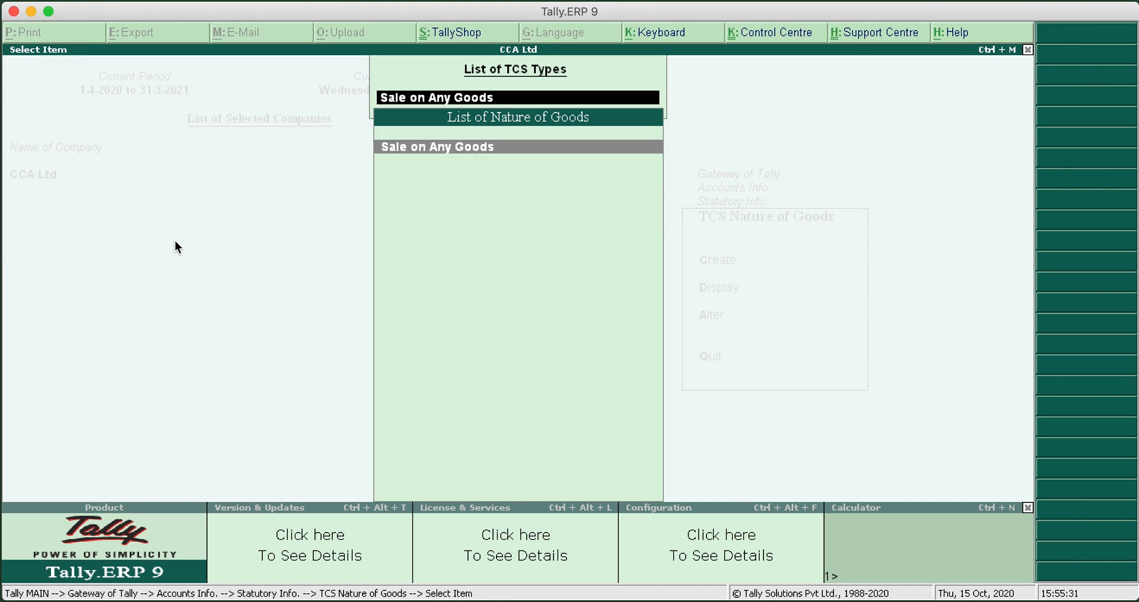
# Leave the TCS nature of goods and start a new single ledger named TCS on Sales, without an alias
pyautogui.press('Escape')
pyautogui.press('Escape')
pyautogui.press('Escape')
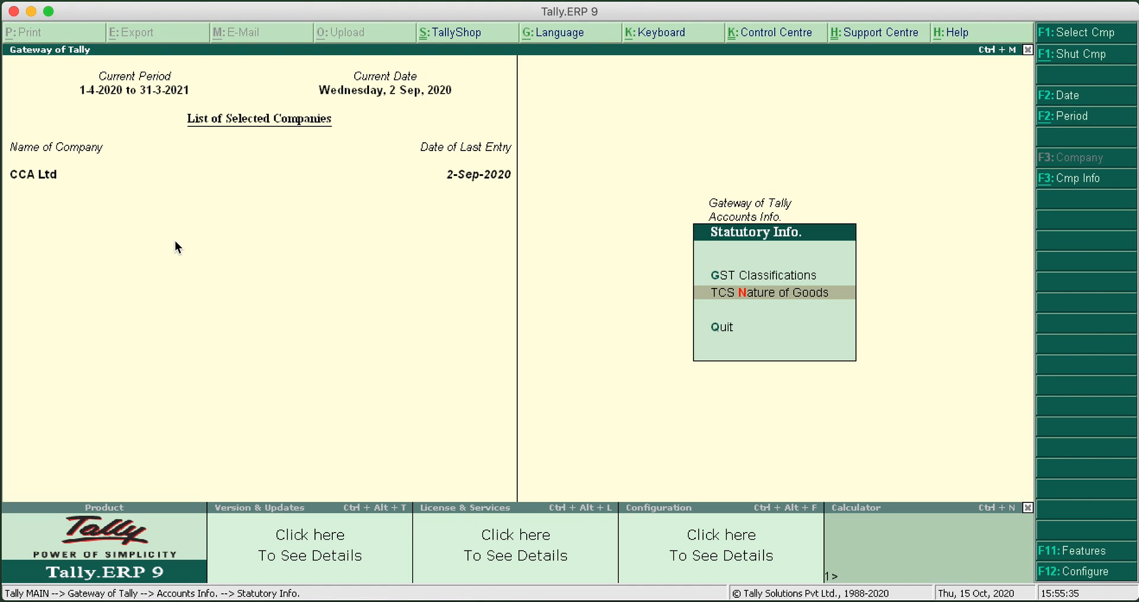
pyautogui.press('Escape')
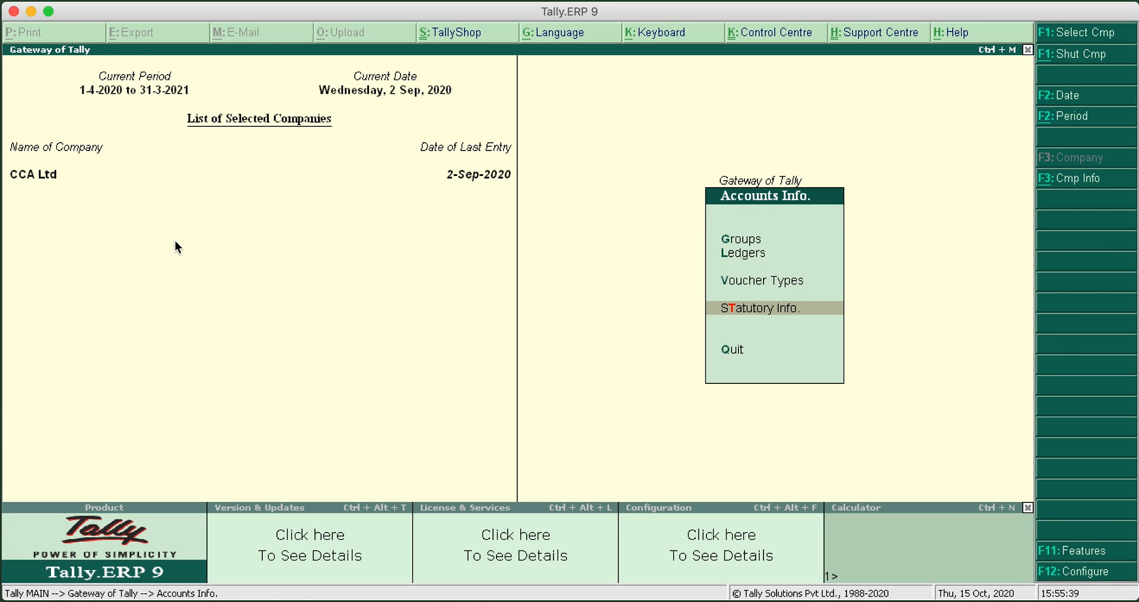
pyautogui.press('Escape')
pyautogui.press('Return')
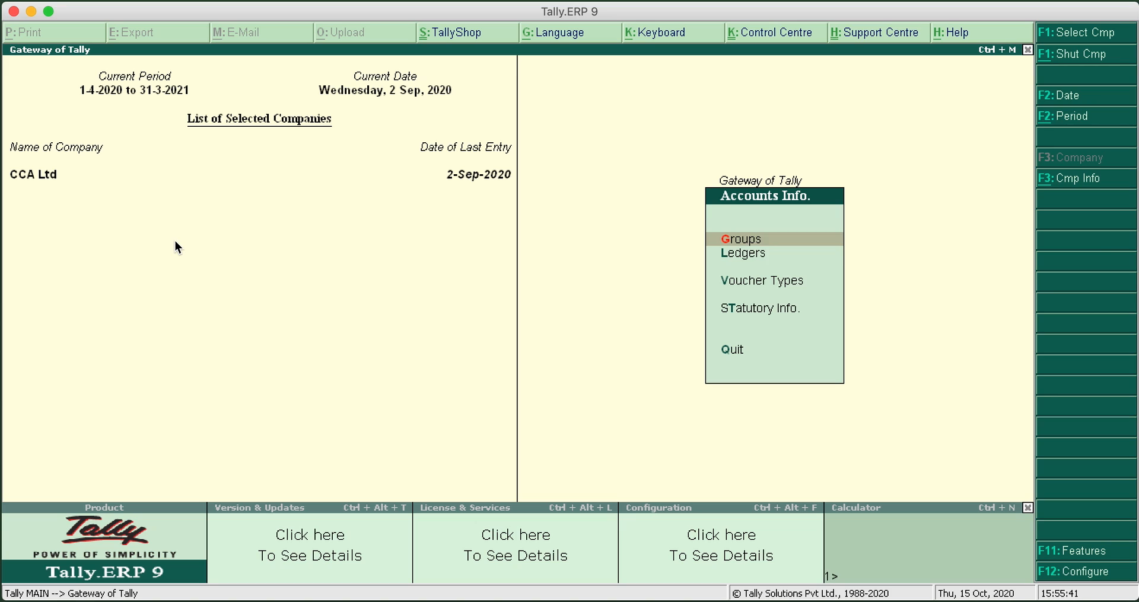
pyautogui.press('Down')
pyautogui.press('Return')
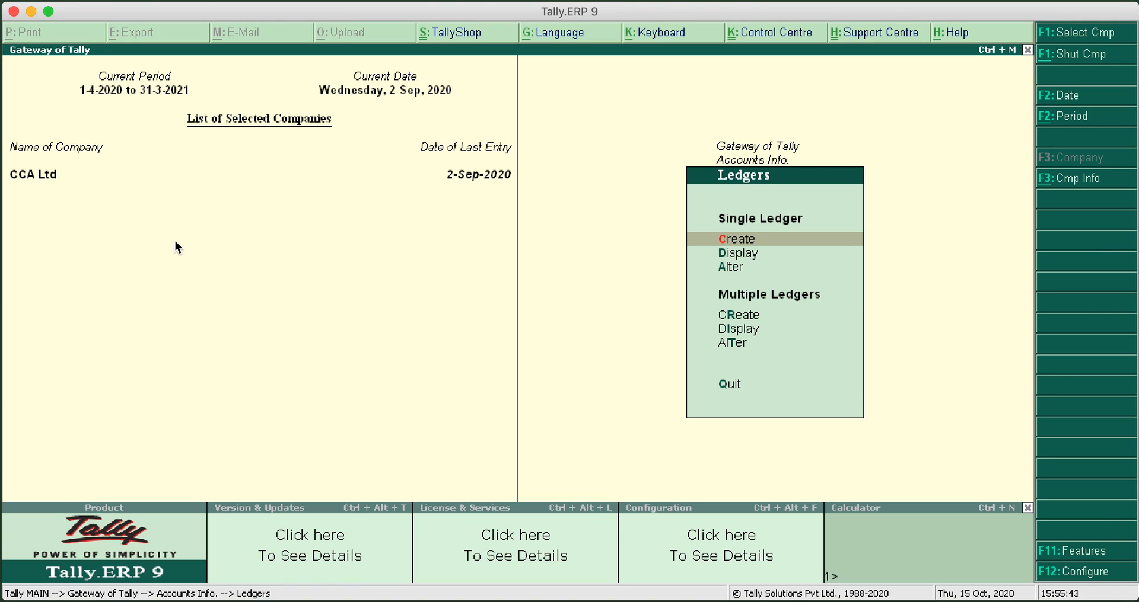
pyautogui.press('Return')
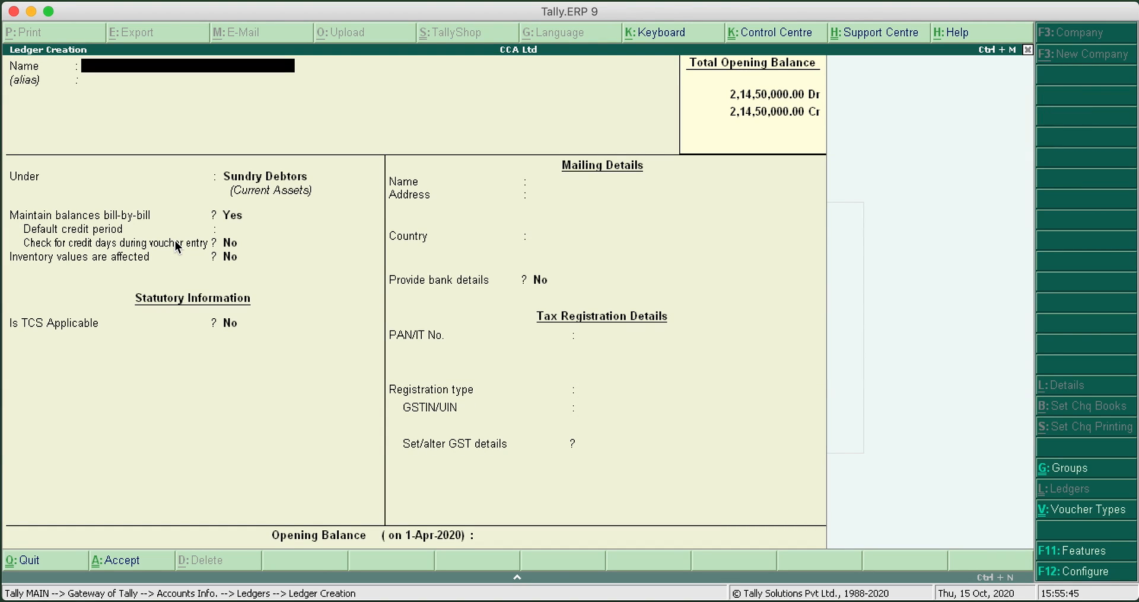
pyautogui.write('TCS on Sales')
pyautogui.press('Return')
# Place the TCS on Sales ledger under Duties & Taxes and set its type of duty/tax to TCS
pyautogui.press('Return')
pyautogui.write('Du')
pyautogui.press('Return')
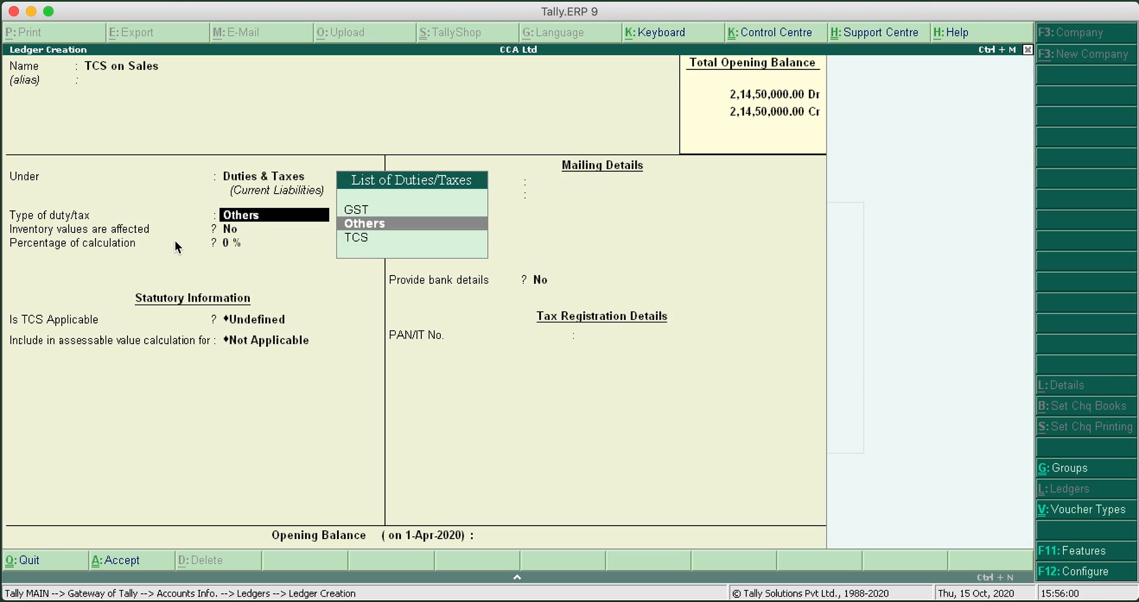
pyautogui.press('Down')
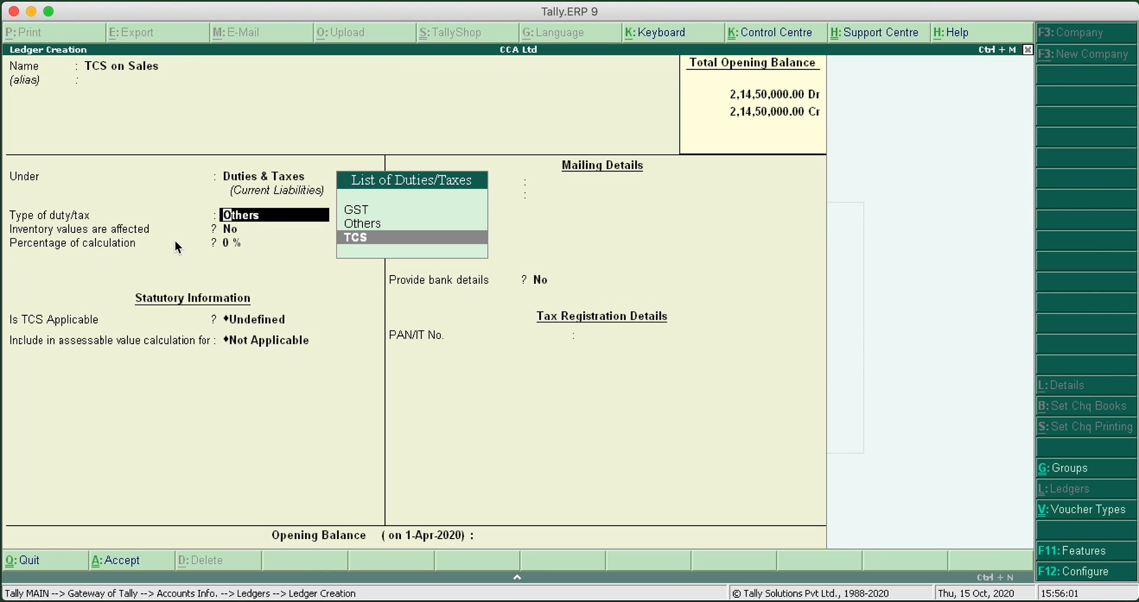
pyautogui.click(363, 243)
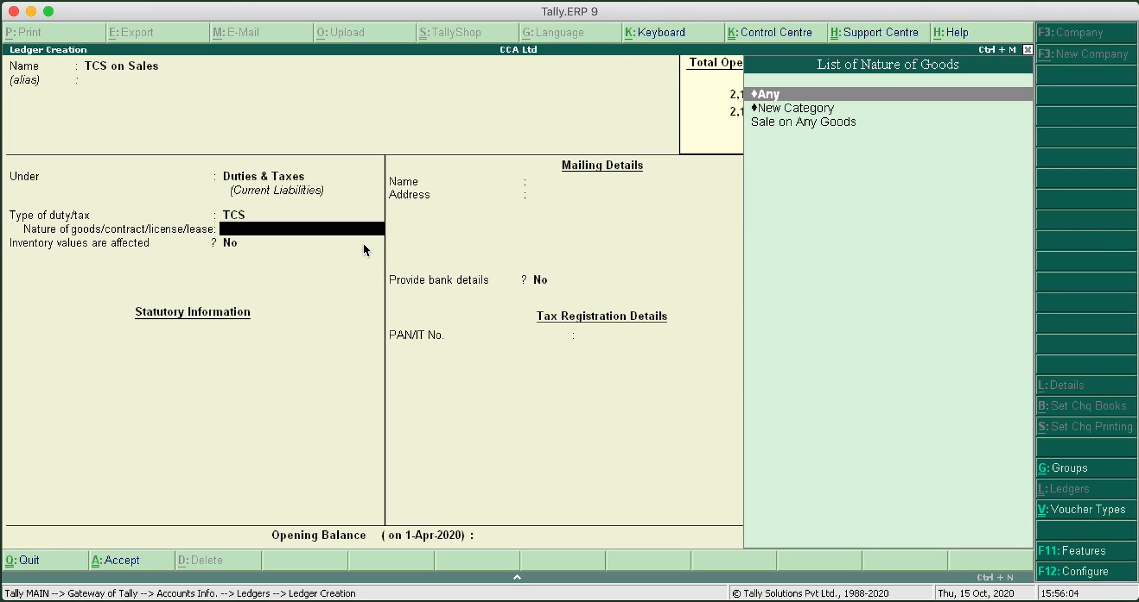
# Set the ledger's nature of goods to Sale on Any Goods, and save it without bank details
pyautogui.click(788, 120)
pyautogui.click(783, 123)
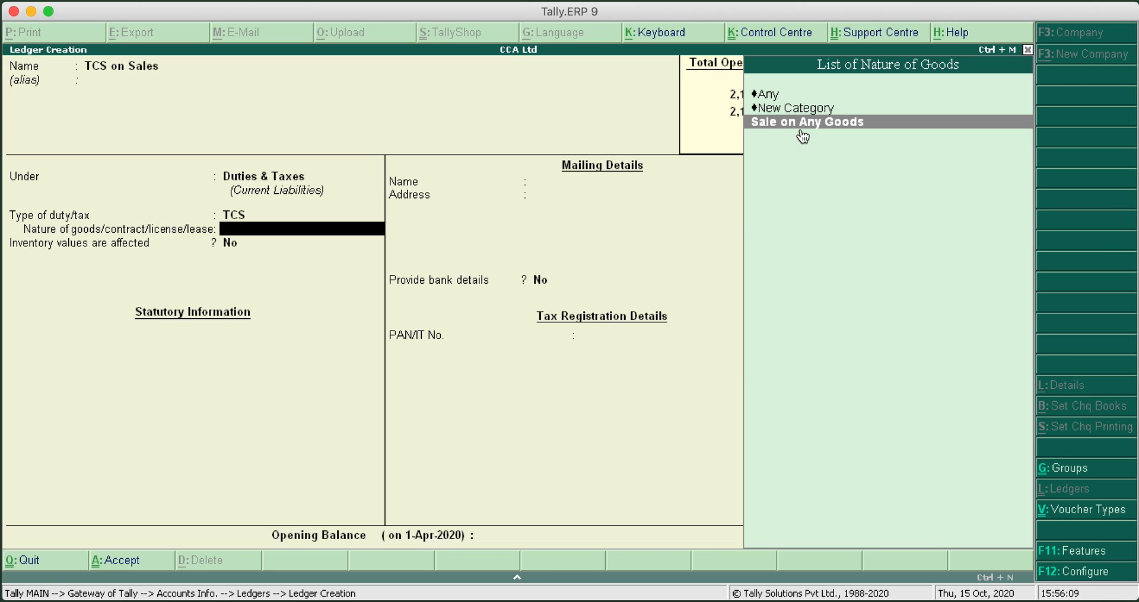
pyautogui.click(801, 126)
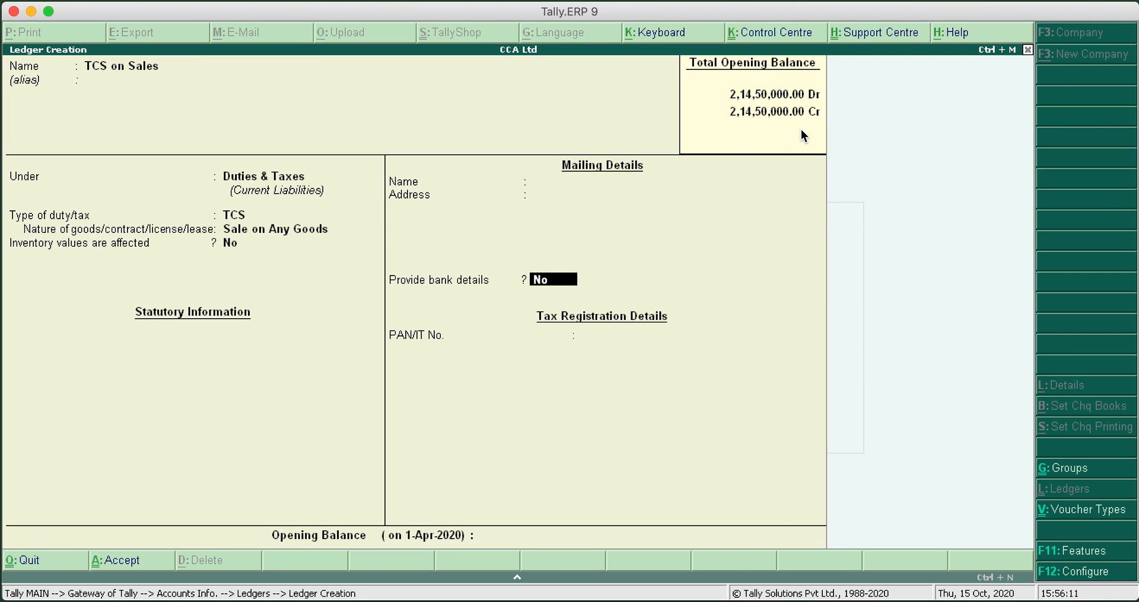
pyautogui.press('Return')
pyautogui.press('Return')
pyautogui.press('Return')
pyautogui.press('Escape')
pyautogui.press('Escape')
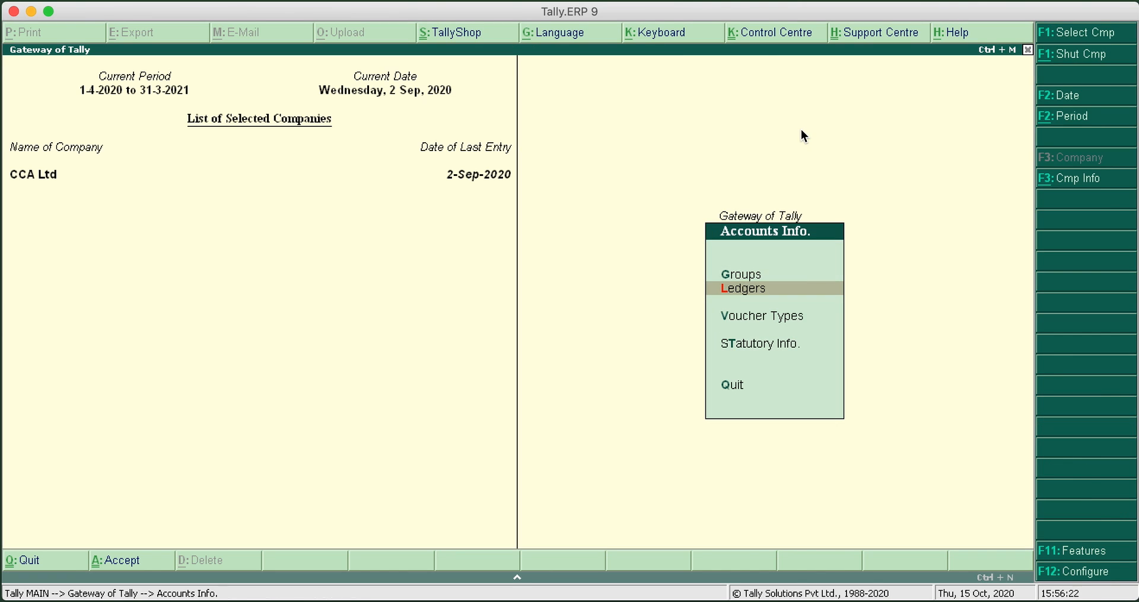
# Open the City Electronics ledger for alteration
pyautogui.press('Return')
pyautogui.press('a')
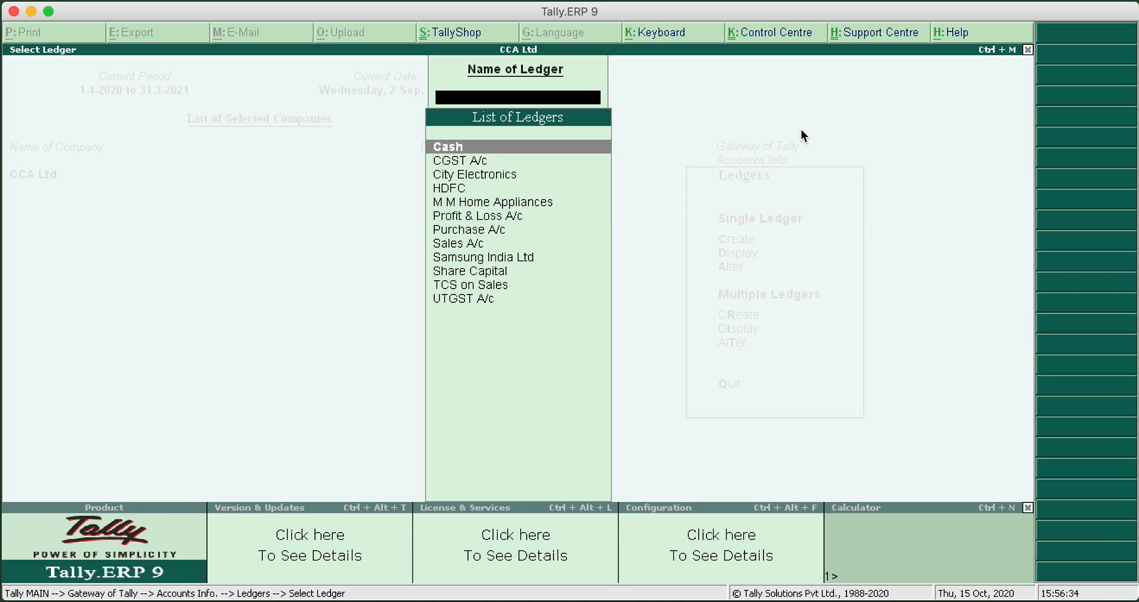
pyautogui.press('Down')
pyautogui.press('Down')
pyautogui.press('Down')
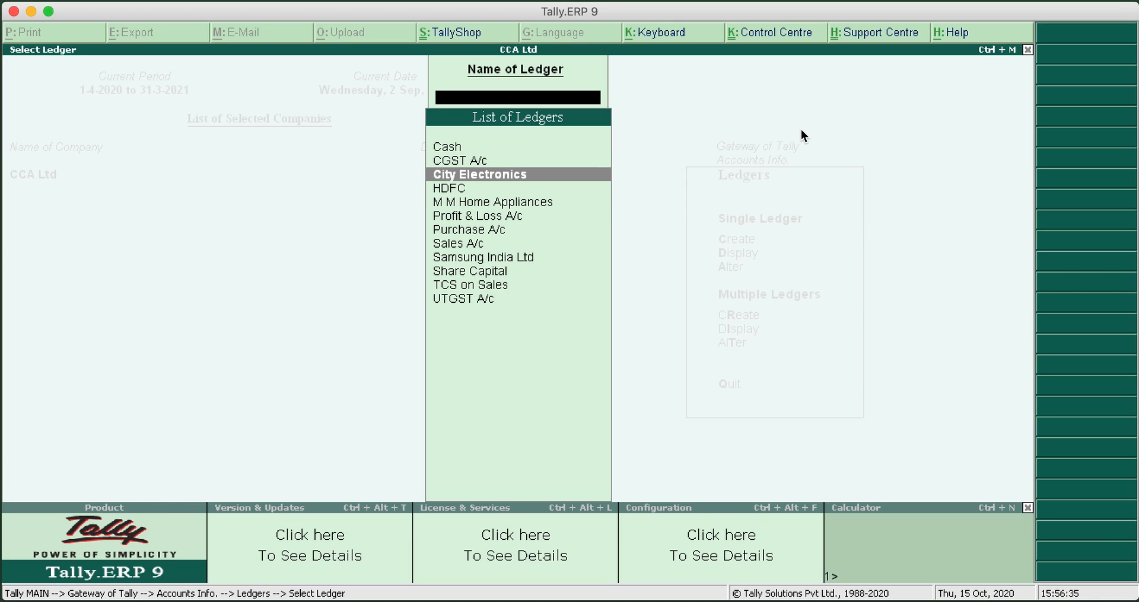
pyautogui.press('Up')
pyautogui.press('Return')
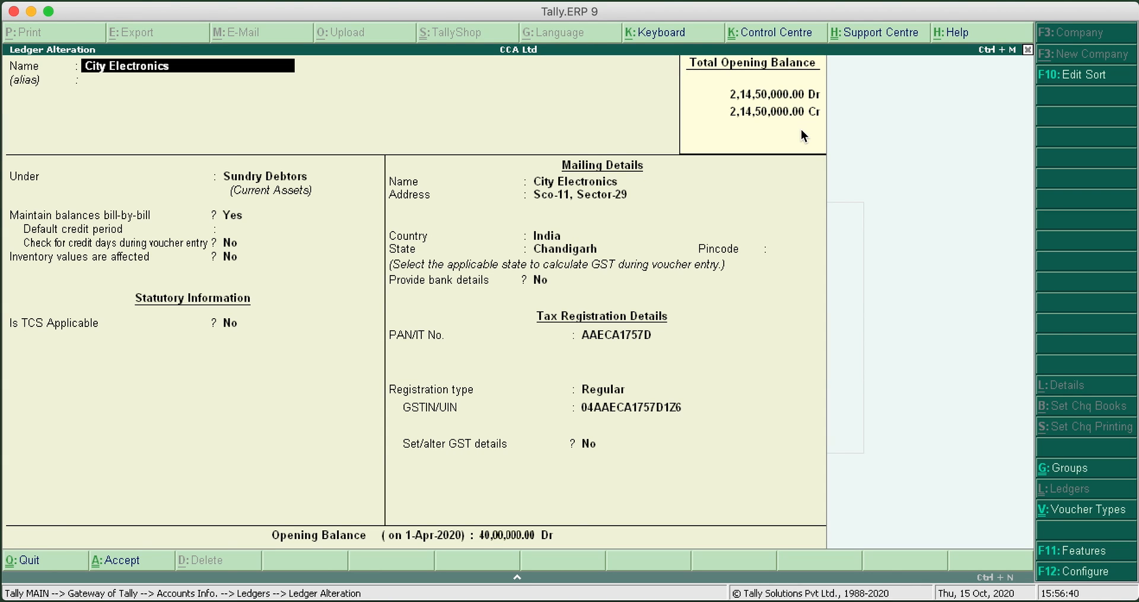
# Make TCS applicable for City Electronics, with Partnership Firm as the buyer/lessee type
pyautogui.press('Return')
pyautogui.press('Return')
pyautogui.press('Return')
pyautogui.press('Return')
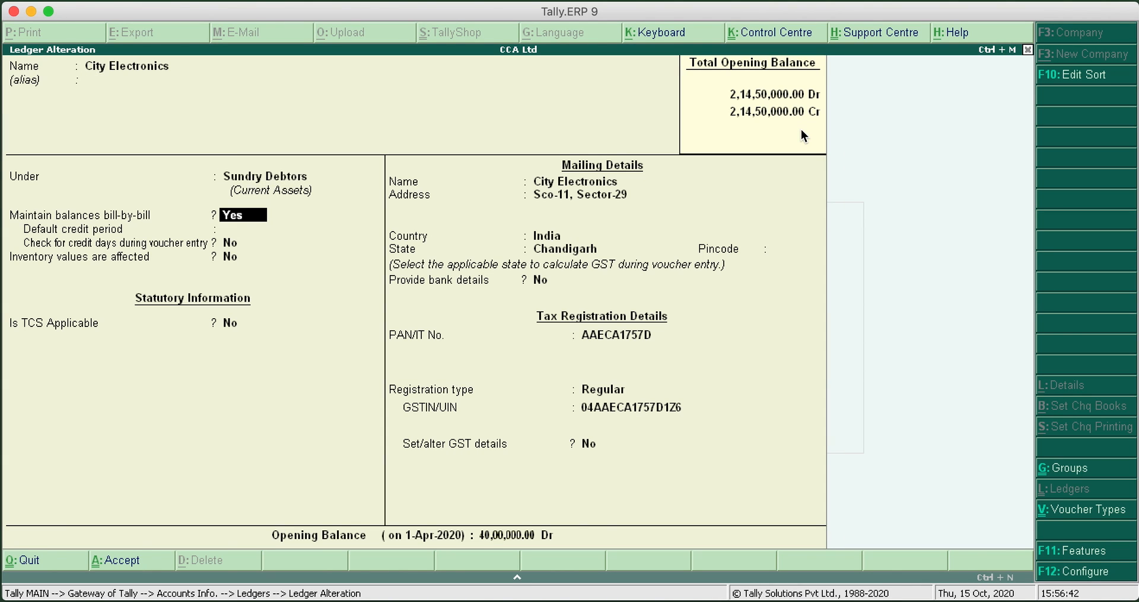
pyautogui.press('Return')
pyautogui.press('Return')
pyautogui.press('Return')
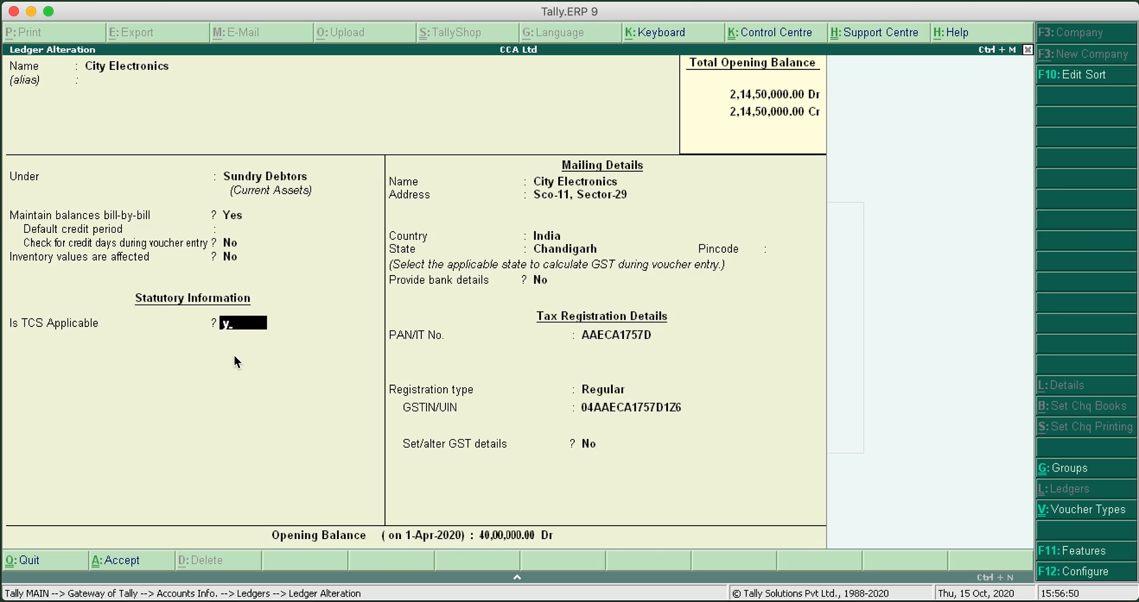
pyautogui.press('Return')
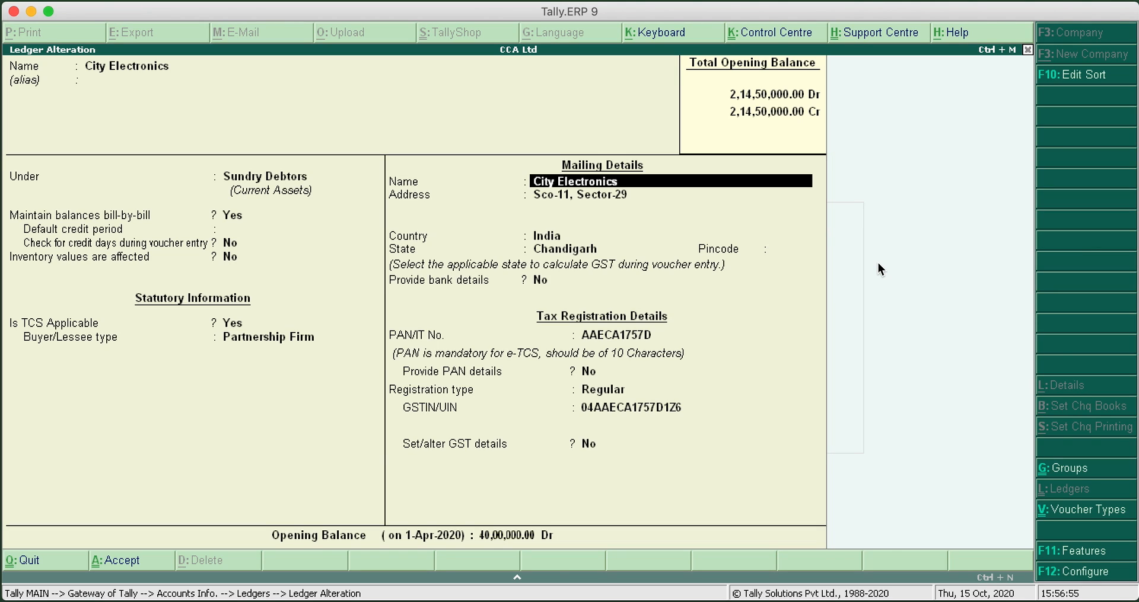
# Keep the existing mailing, tax registration and opening balance details of City Electronics, and save the ledger
pyautogui.press('Return')
pyautogui.press('Return')
pyautogui.press('Return')
pyautogui.press('Return')
pyautogui.press('Return')
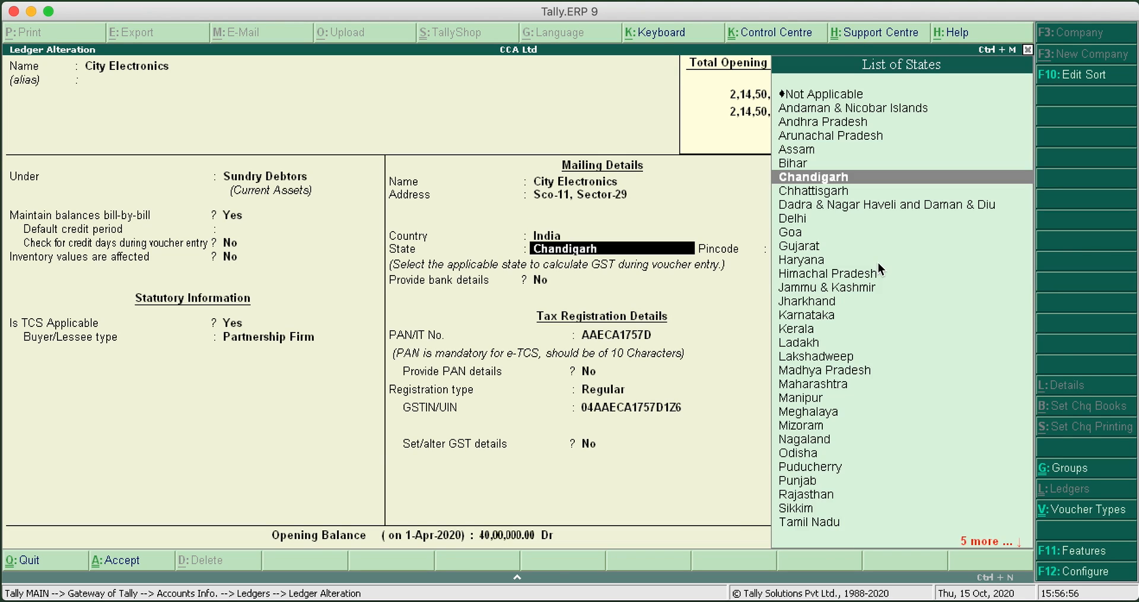
pyautogui.press('Return')
pyautogui.press('Return')
pyautogui.press('Return')
pyautogui.press('Return')
pyautogui.press('Return')
pyautogui.press('Return')
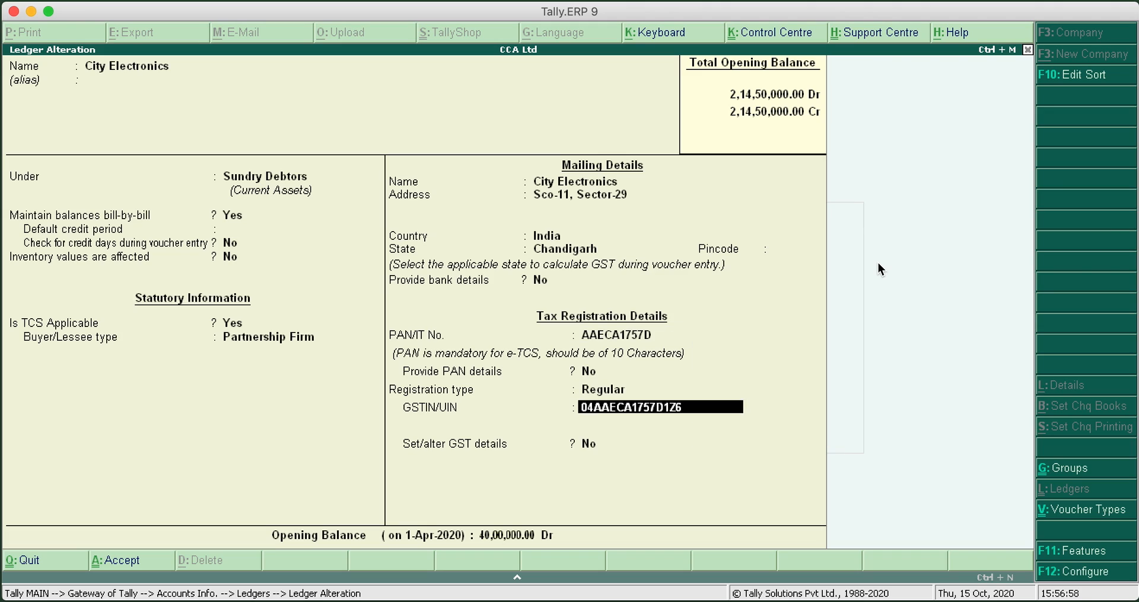
pyautogui.press('Return')
pyautogui.press('Return')
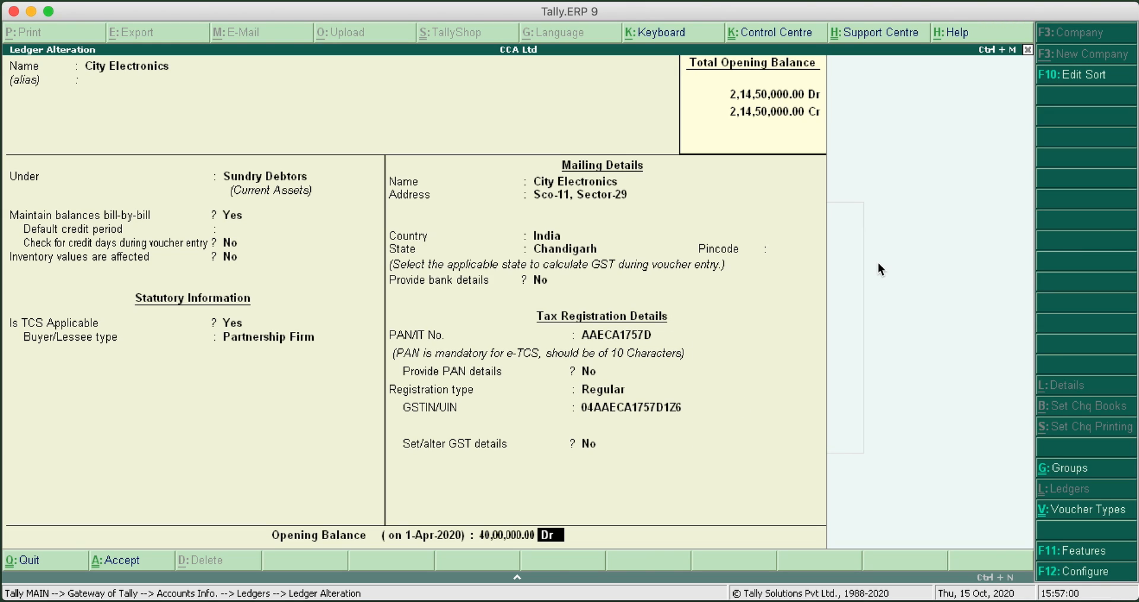
pyautogui.press('Return')
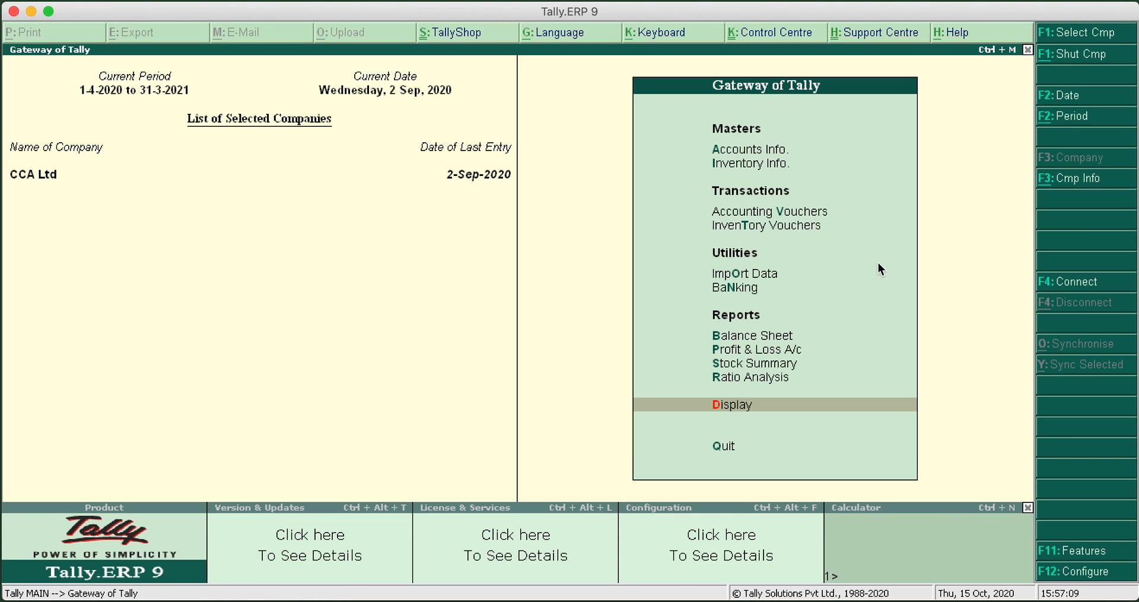
# Leave the ledger alteration and display the ledger vouchers of City Electronics from the account books
pyautogui.press('Return')
pyautogui.press('Down')
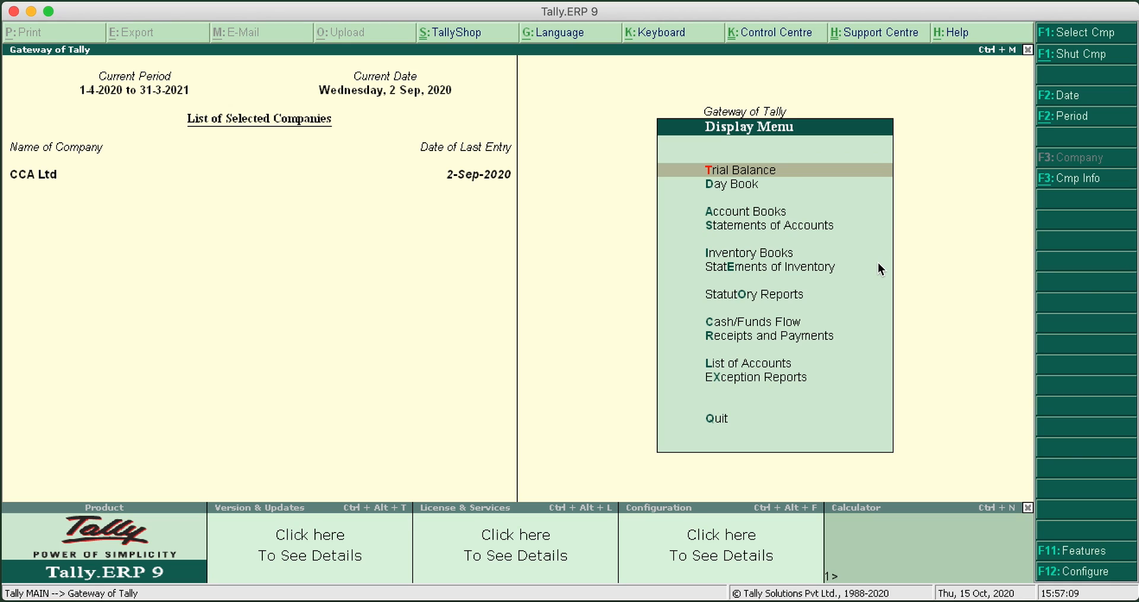
pyautogui.press('Down')
pyautogui.press('Return')
pyautogui.press('Down')
pyautogui.press('Return')
pyautogui.press('Return')
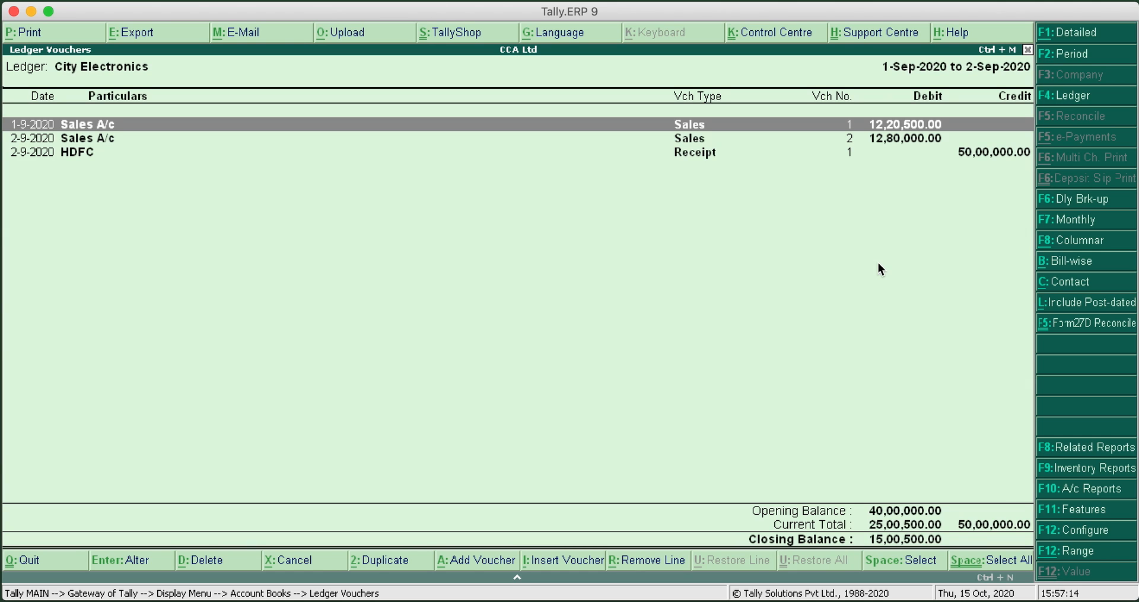
# Set the period of the City Electronics ledger report to 1-Apr-2020 through 31-Mar-2021 and review its vouchers
pyautogui.click(1075, 58)
pyautogui.write('1-4')
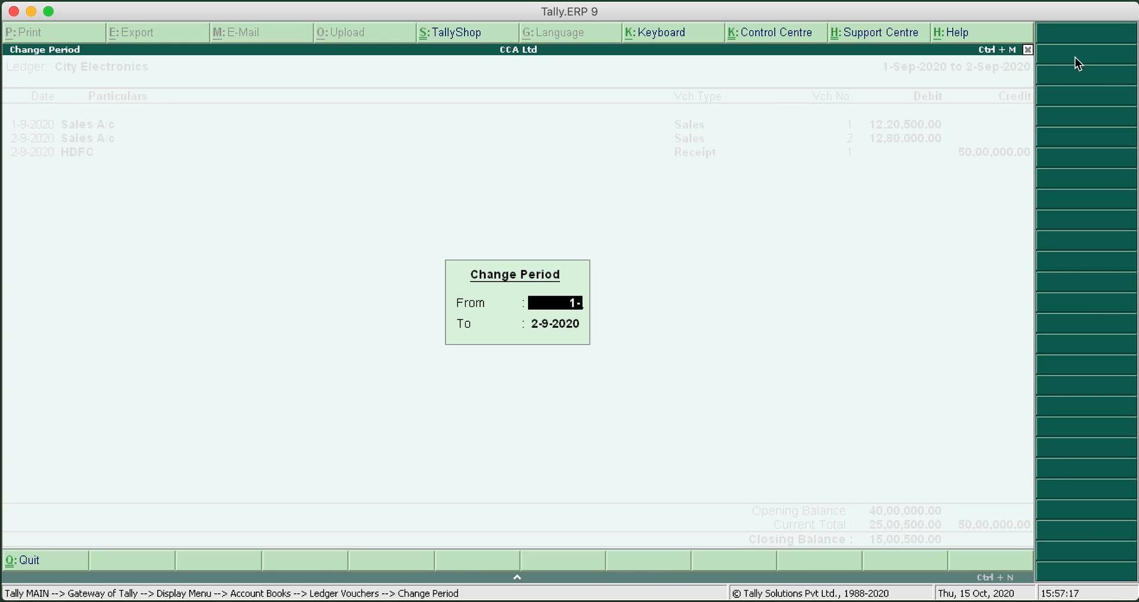
pyautogui.press('Return')
pyautogui.write('31-3')
pyautogui.press('Return')
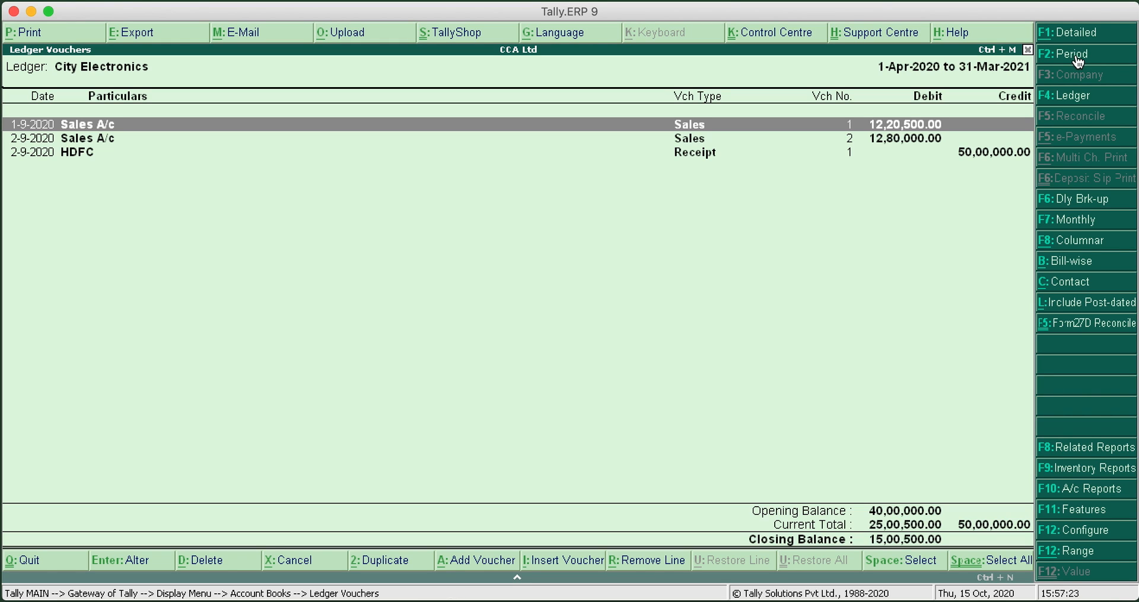
pyautogui.click(1076, 38)
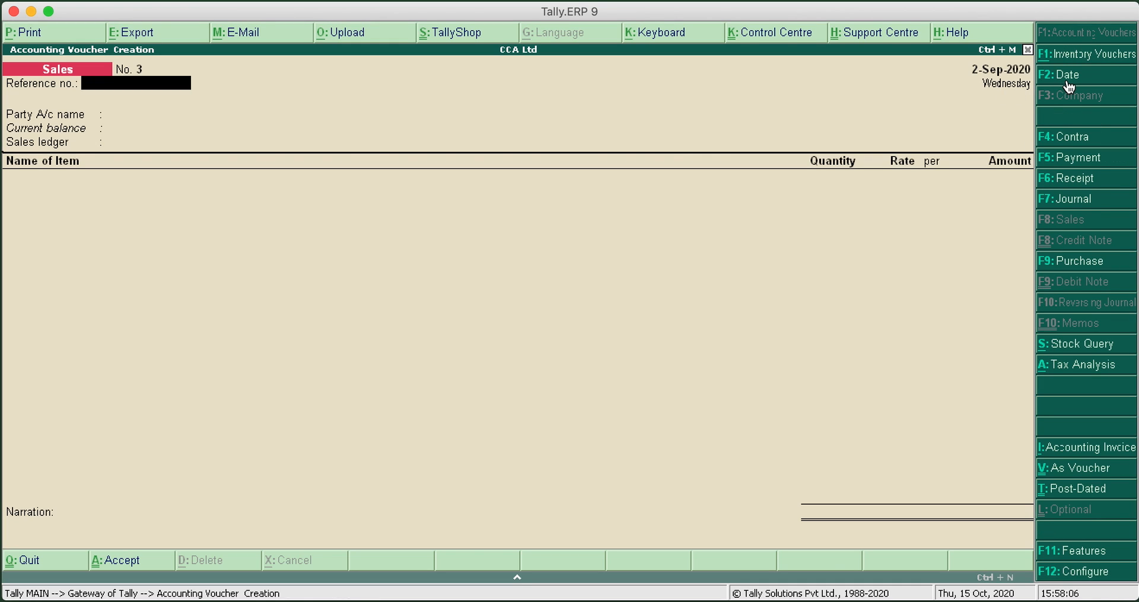
# Date the new sales voucher 1-Oct-2020 and set its reference number to 123
pyautogui.click(1067, 83)
pyautogui.write('1-10')
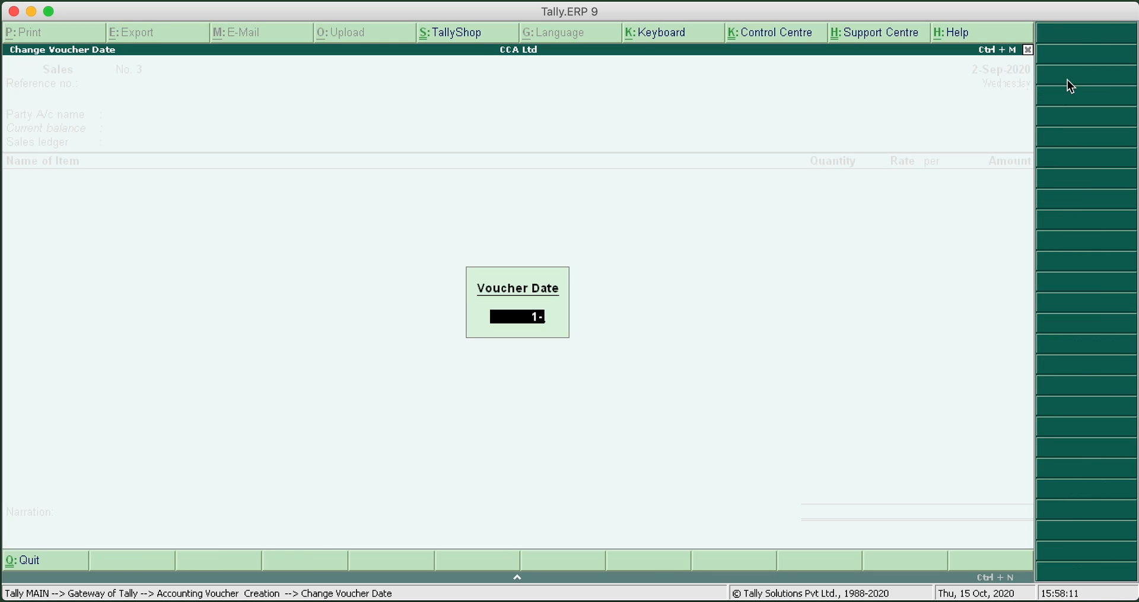
pyautogui.press('Return')
pyautogui.write('123')
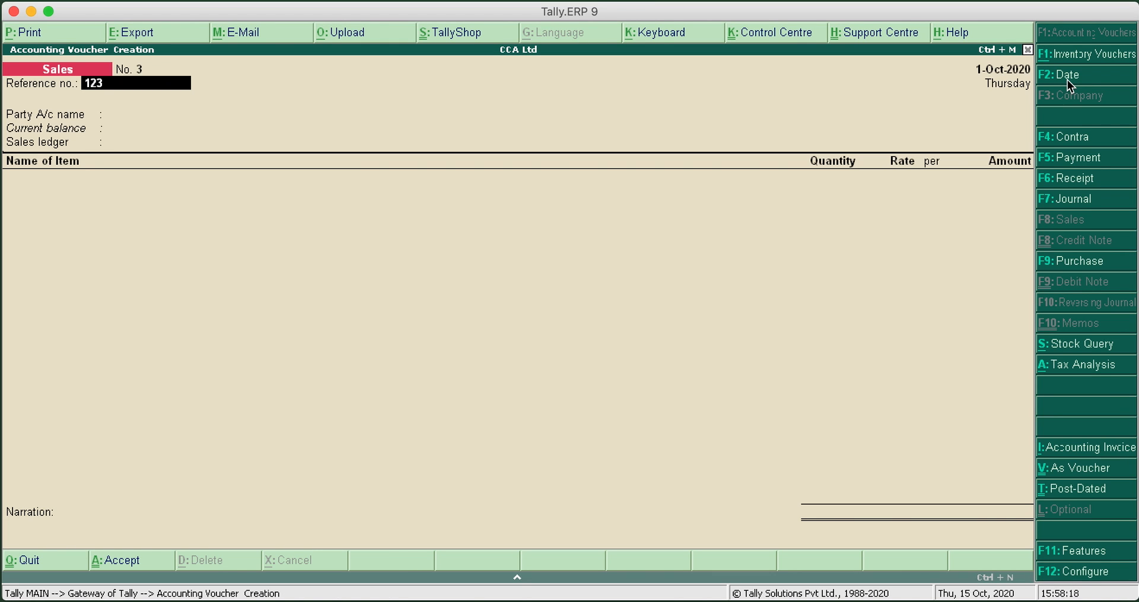
pyautogui.press('Return')
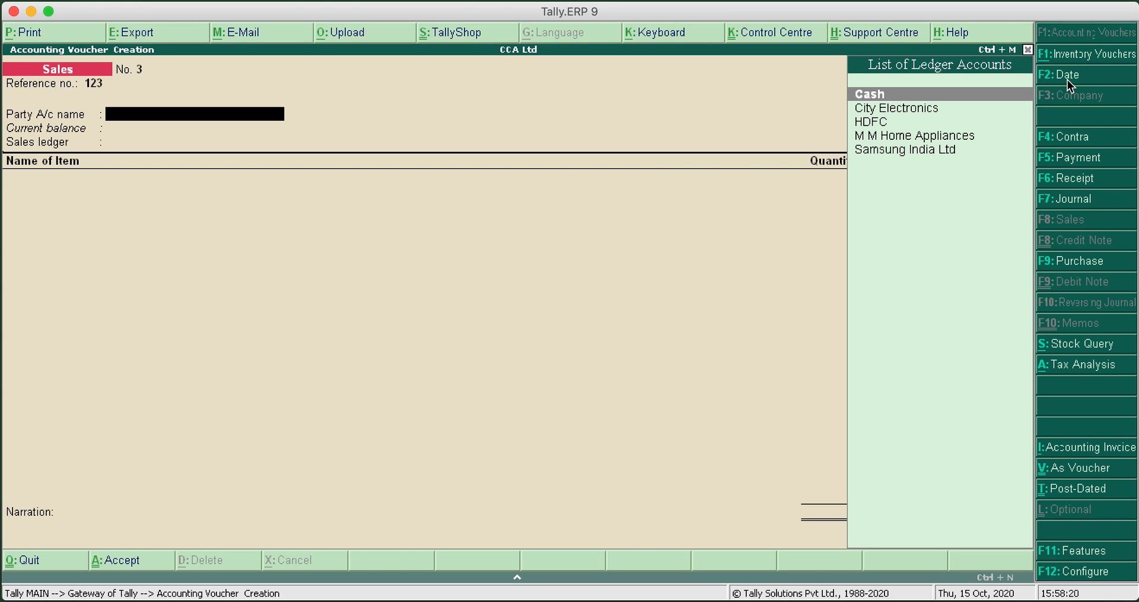
# Choose City Electronics as the party and Sales A/c as the sales ledger, and fill in the TCS nature of goods
pyautogui.press('Down')
pyautogui.press('Return')
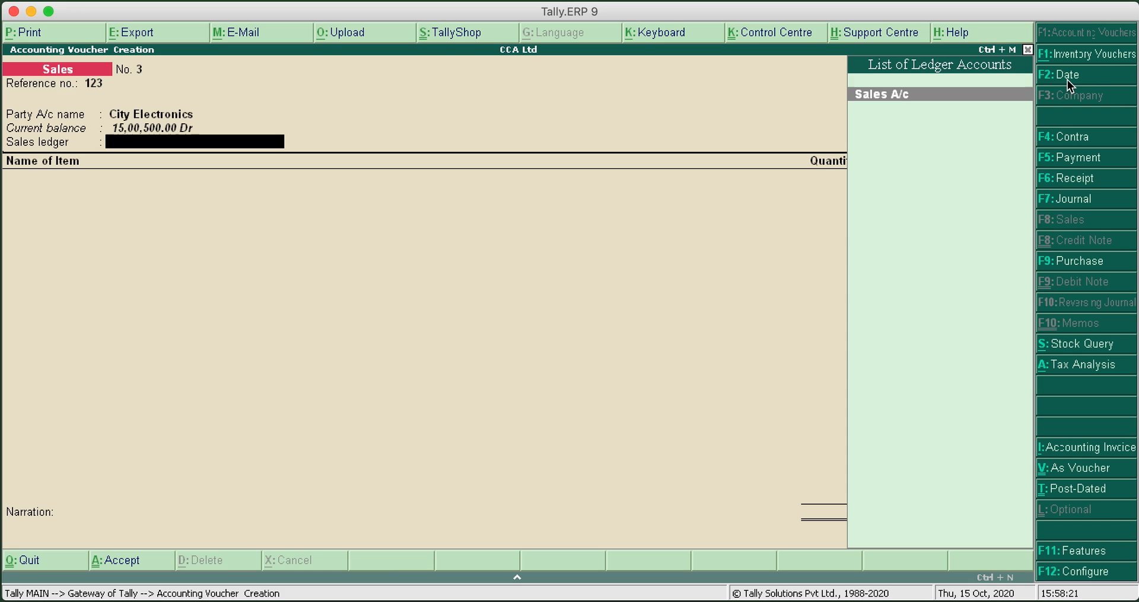
pyautogui.press('Return')
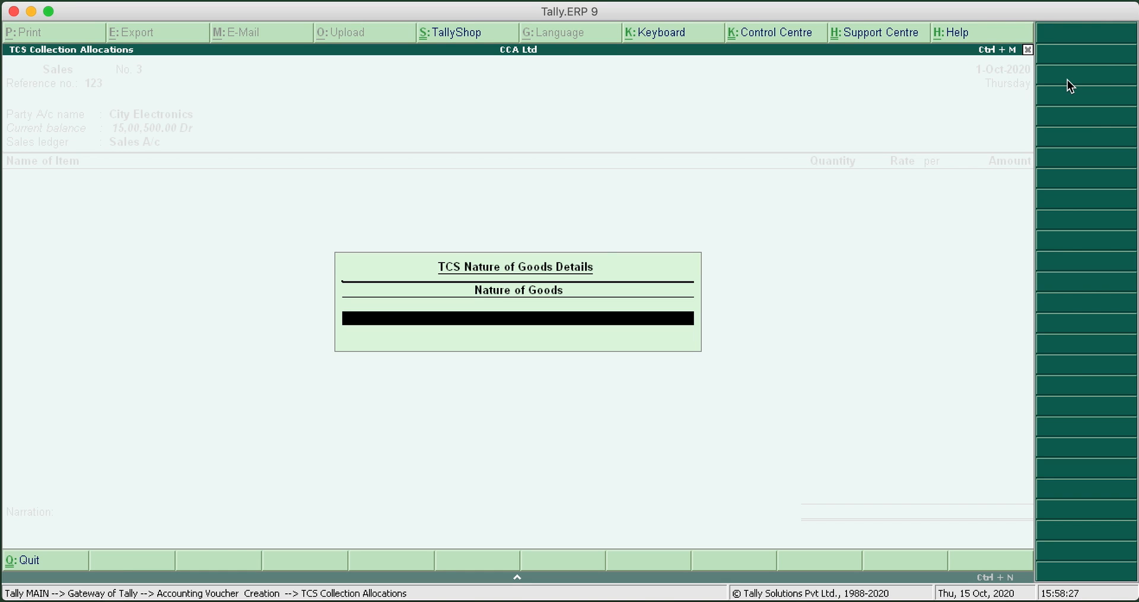
pyautogui.press('space')
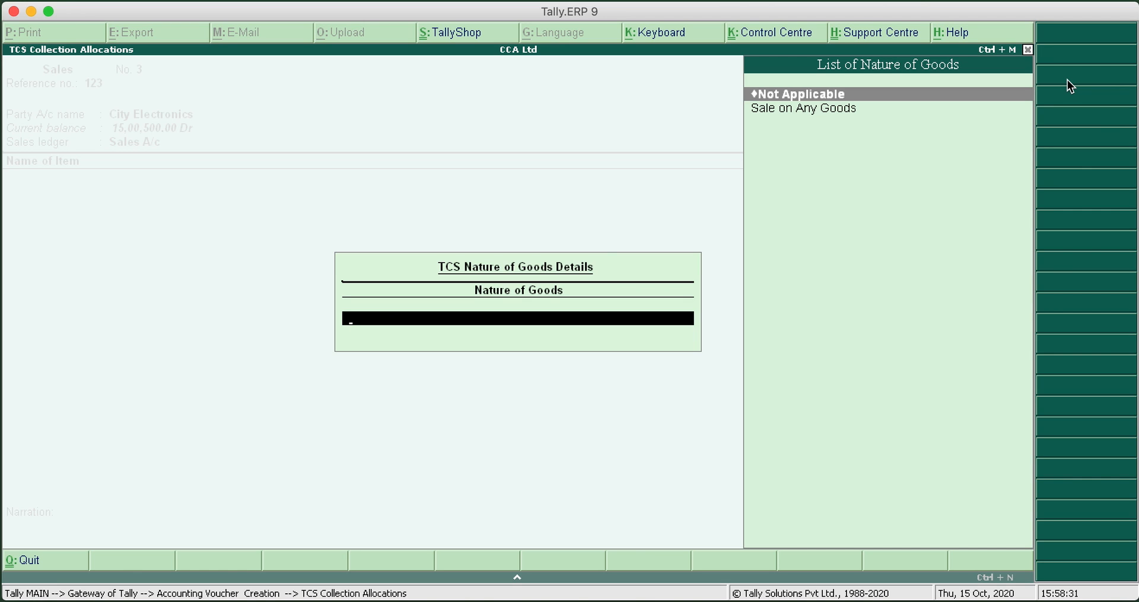
pyautogui.press('Return')
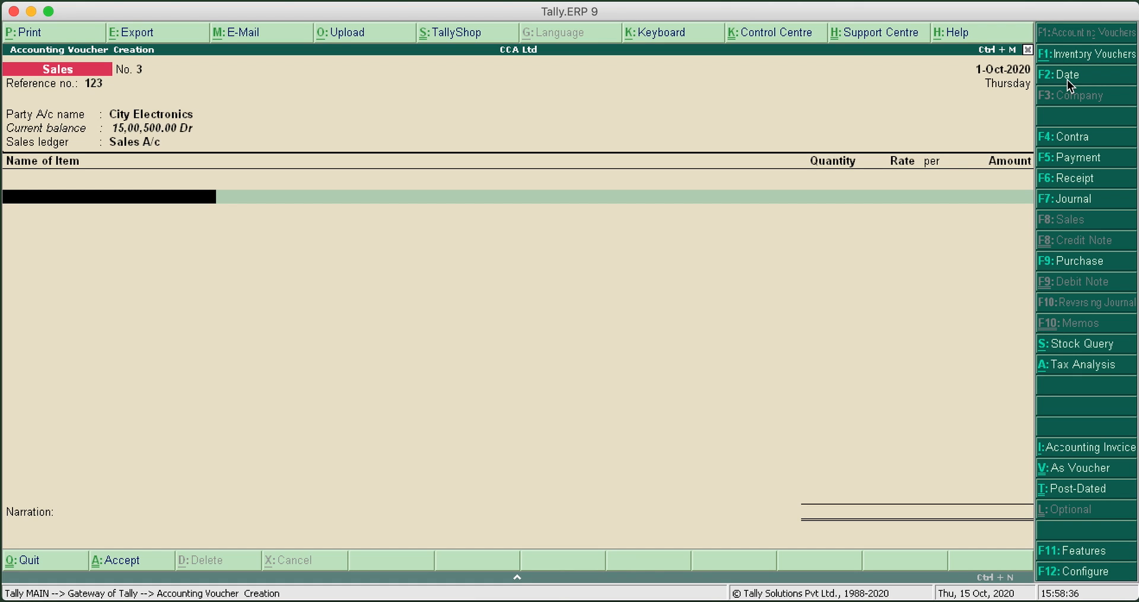
# Add the stock item Laptop- Apple 13" to the sales voucher with quantity 10 Pcs and rate 70,000
pyautogui.press('Down')
pyautogui.press('Return')
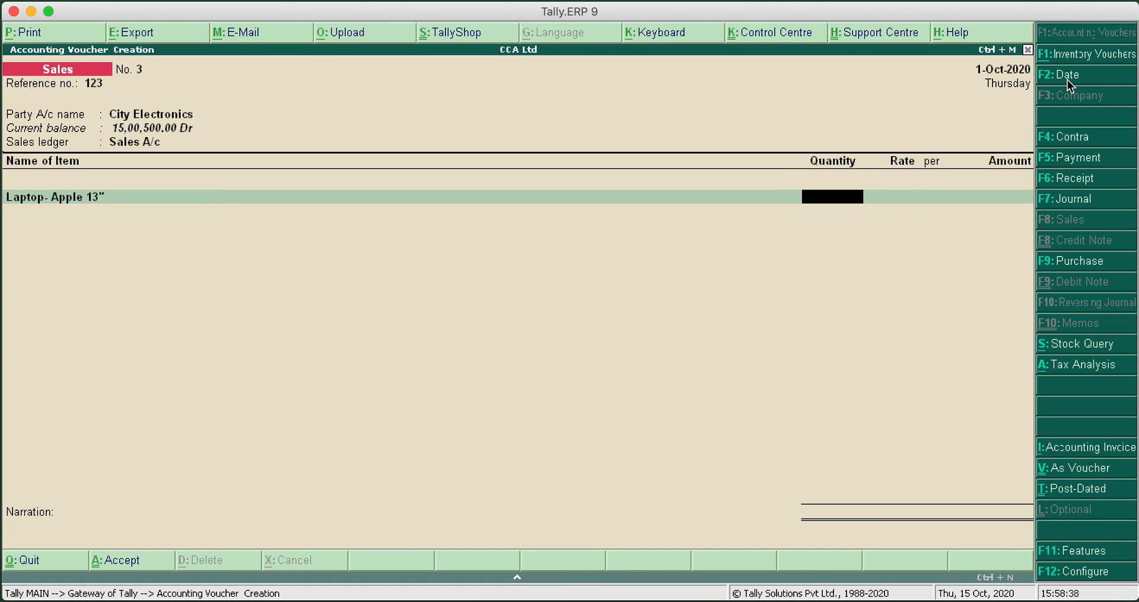
pyautogui.write('10')
pyautogui.press('Return')
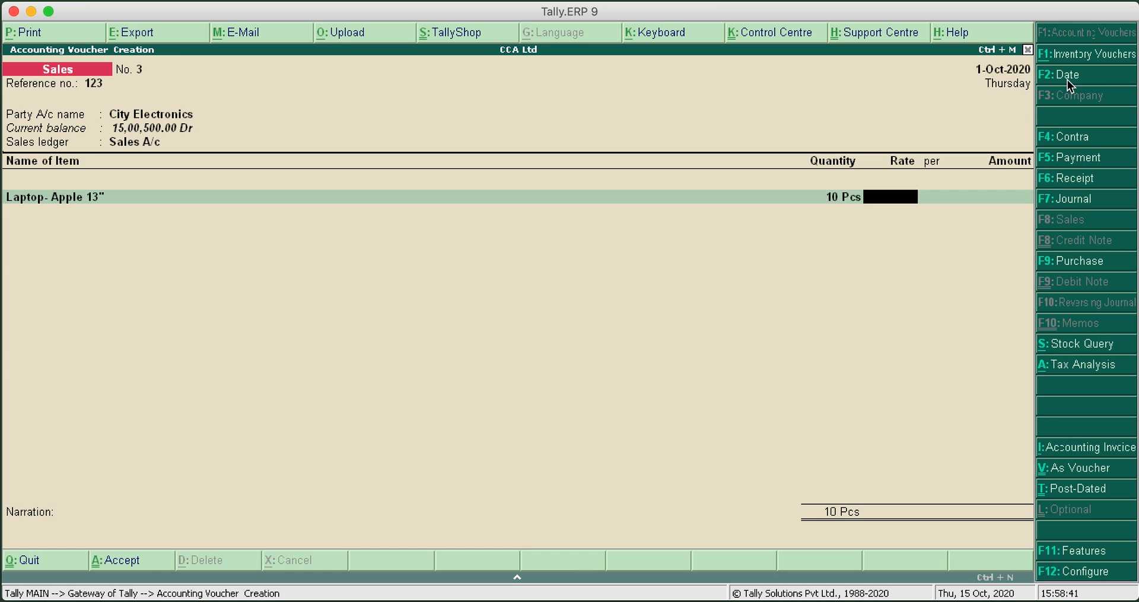
pyautogui.write('70000')
pyautogui.press('Return')
pyautogui.press('Return')
# Add the stock item Laptop - HP 15" with quantity 5 Pcs at rate 55,000 and end the item list
pyautogui.press('Return')
pyautogui.write('L')
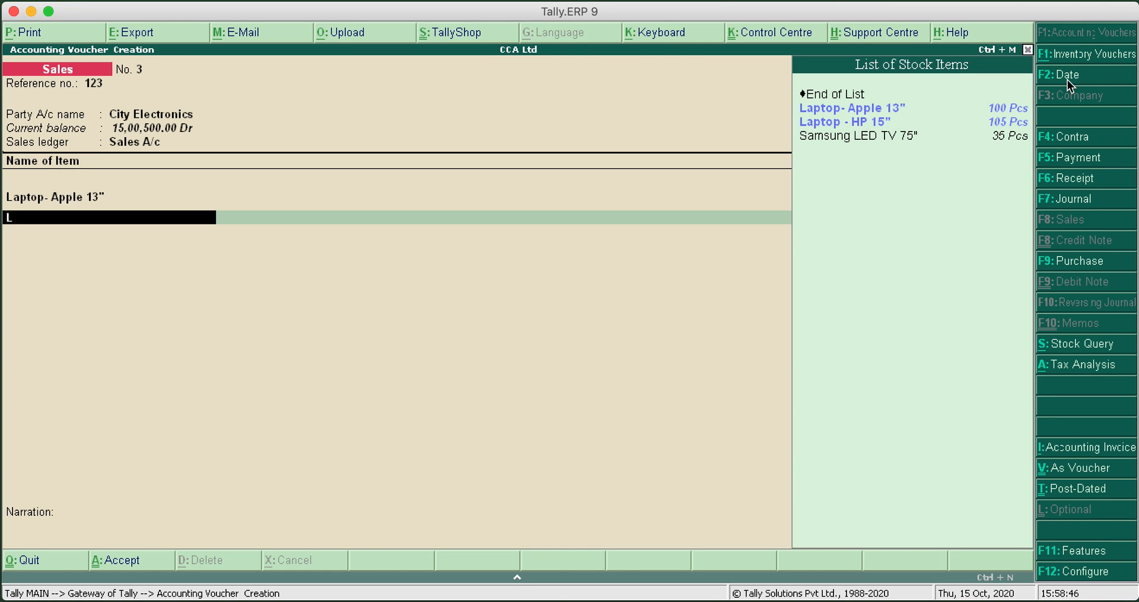
pyautogui.press('Down')
pyautogui.press('Return')
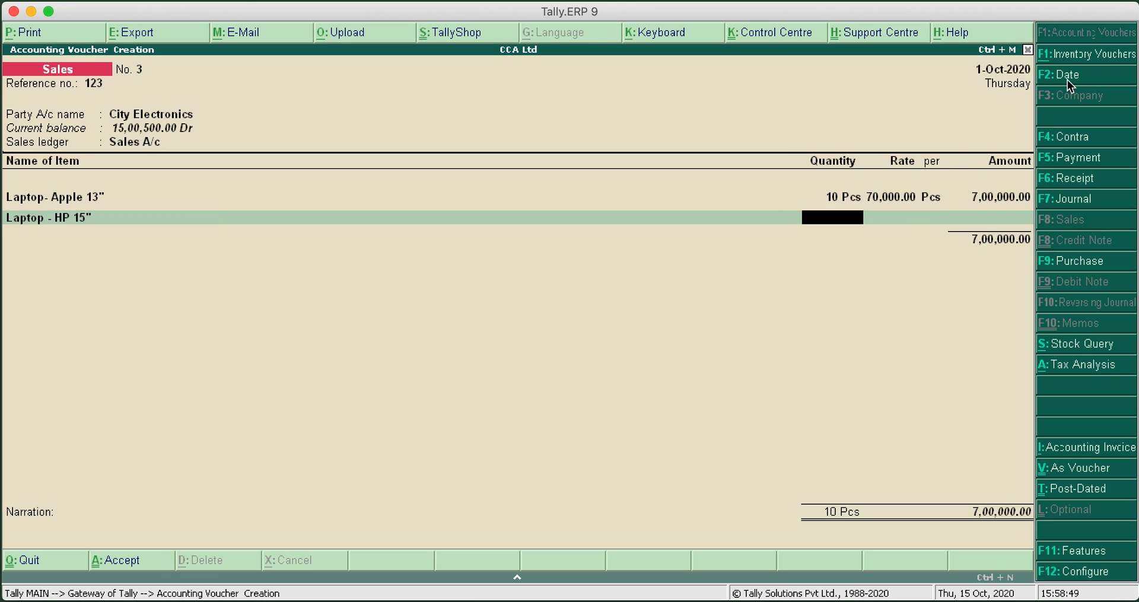
pyautogui.write('5')
pyautogui.press('Return')
pyautogui.press('Return')
pyautogui.press('Return')
pyautogui.press('Return')
# Add the CGST A/c and UTGST A/c tax ledgers below the items, accepting their calculated amounts
pyautogui.press('Return')
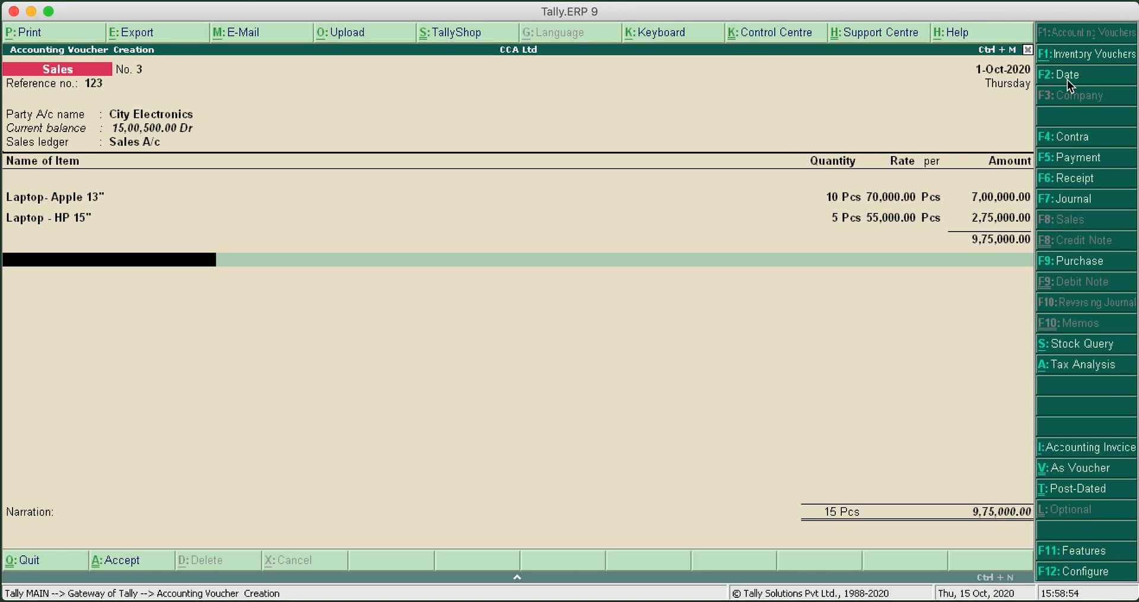
pyautogui.write('C')
pyautogui.press('Return')
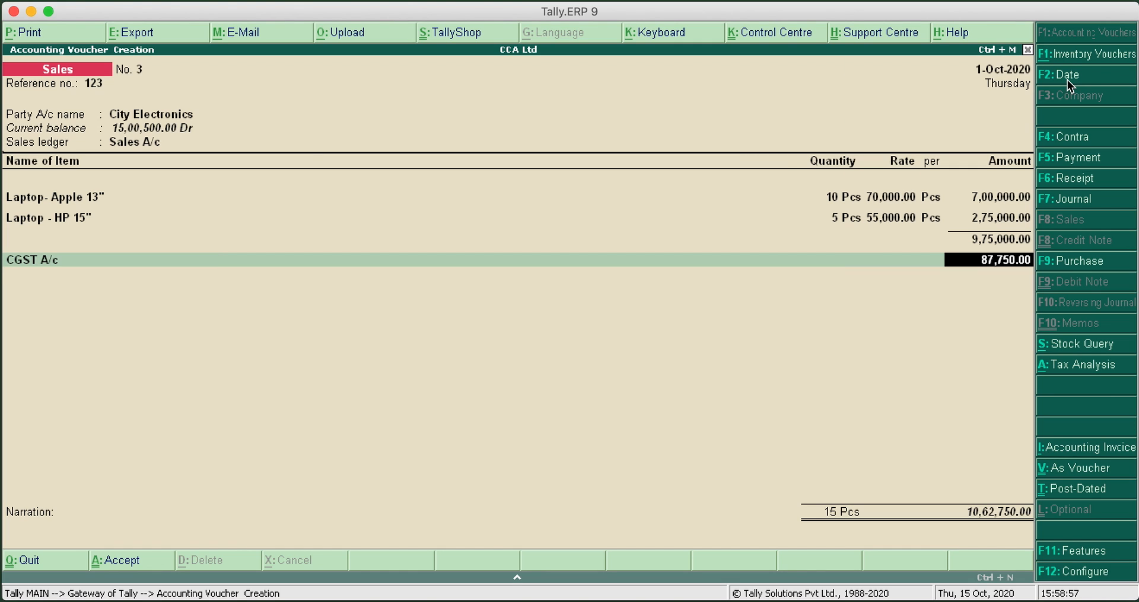
pyautogui.press('Return')
pyautogui.write('U')
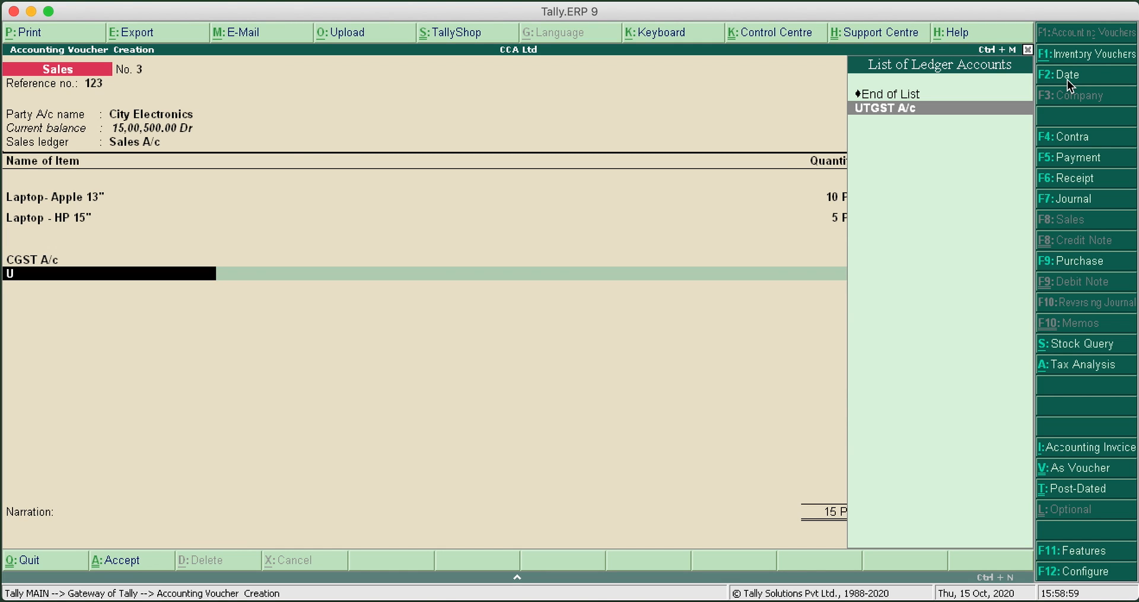
pyautogui.press('Return')
# Enter the narration "Bill No. 123" and save the sales voucher
pyautogui.press('Return')
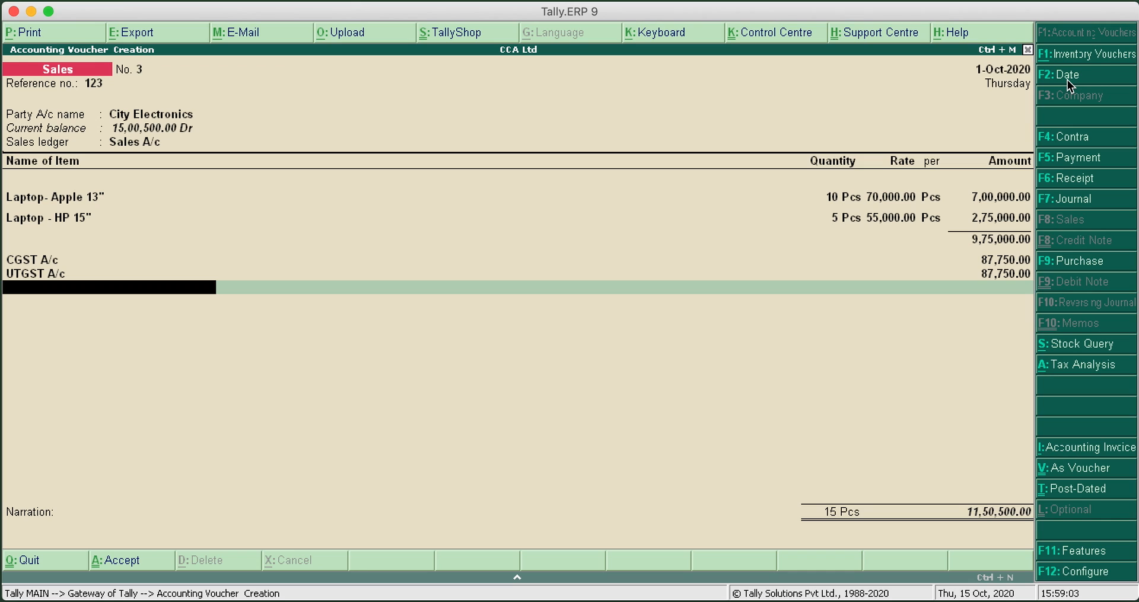
pyautogui.press('Return')
pyautogui.write('Bill No.')
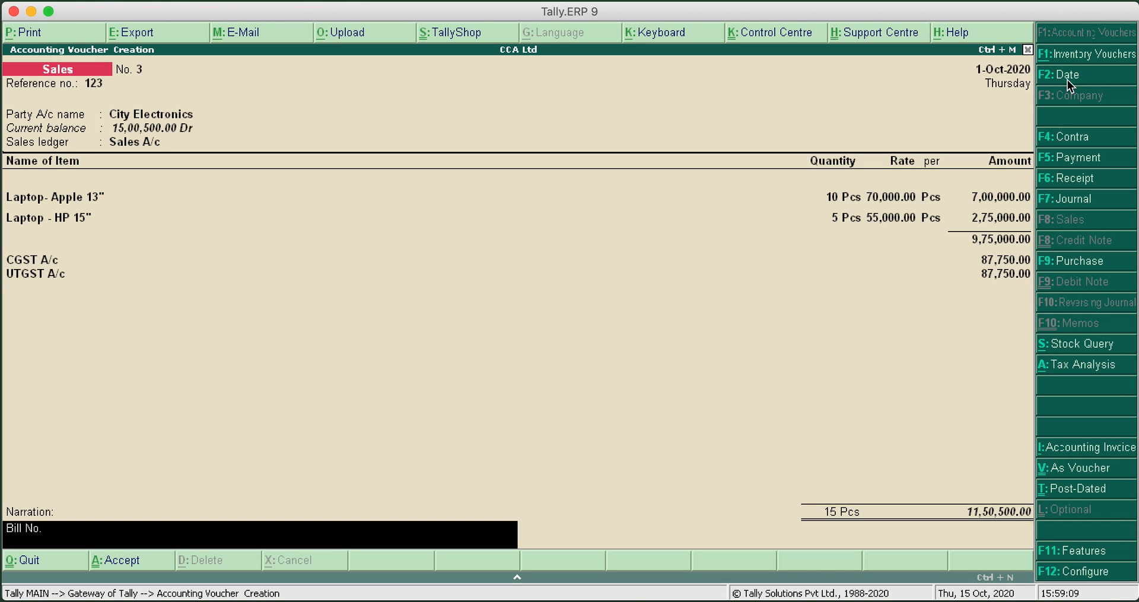
pyautogui.write(' 123')
pyautogui.press('Return')
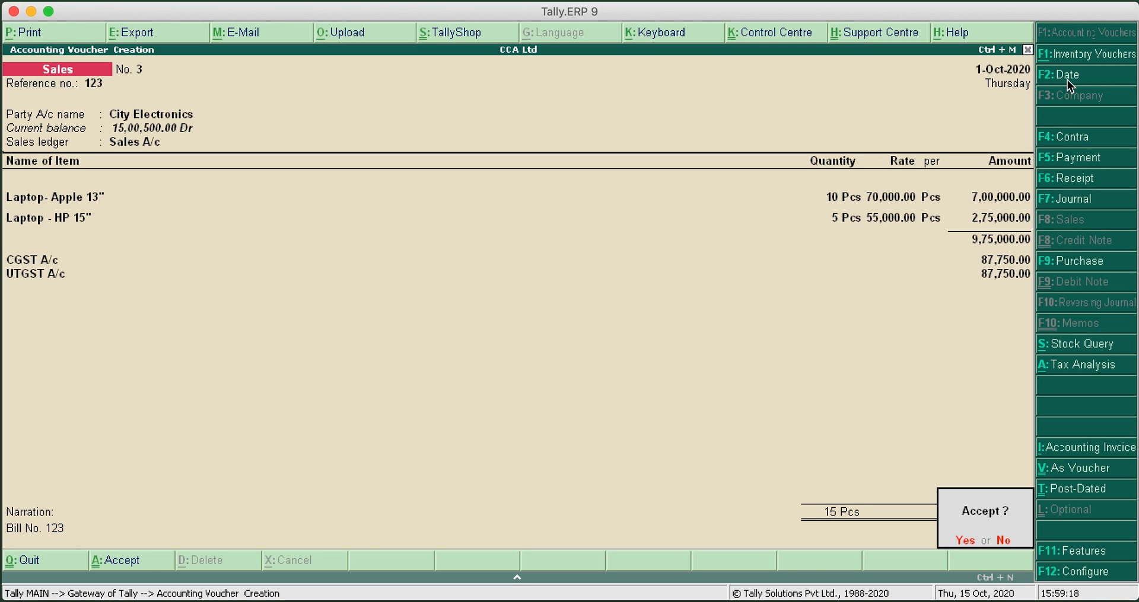
pyautogui.press('Return')
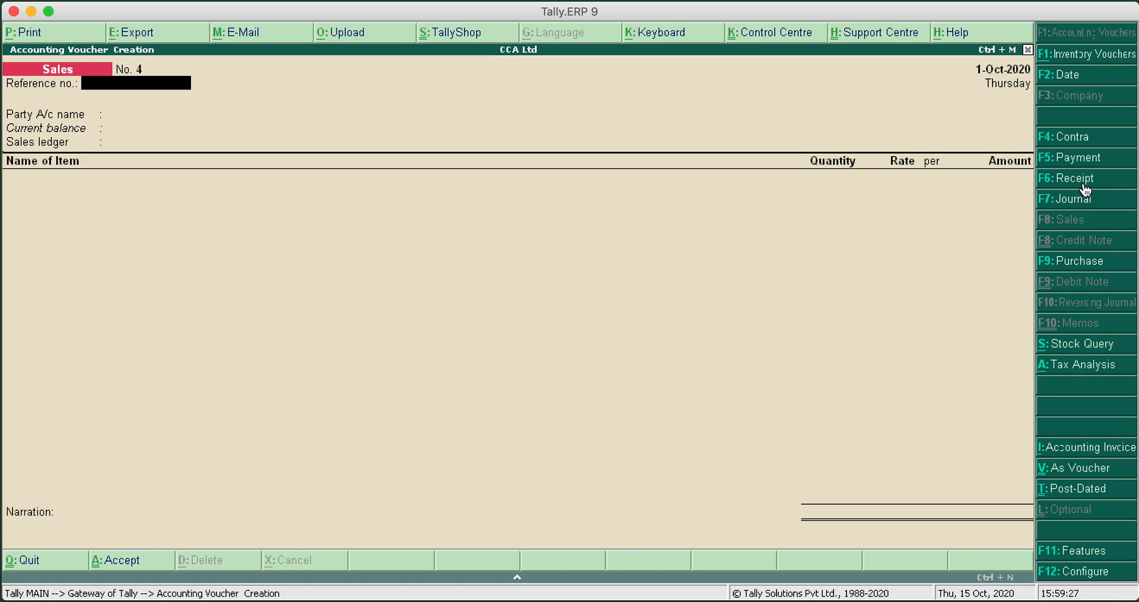
# Start a receipt voucher dated 1-Nov-2020 with HDFC as the receiving account
pyautogui.click(1073, 80)
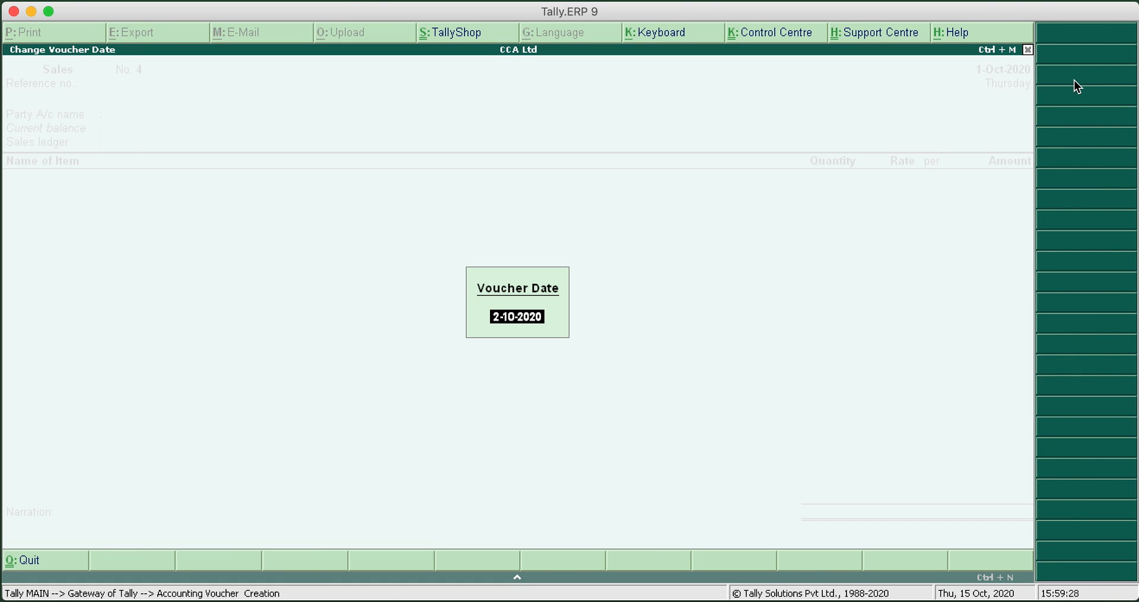
pyautogui.write('1-11')
pyautogui.press('Return')
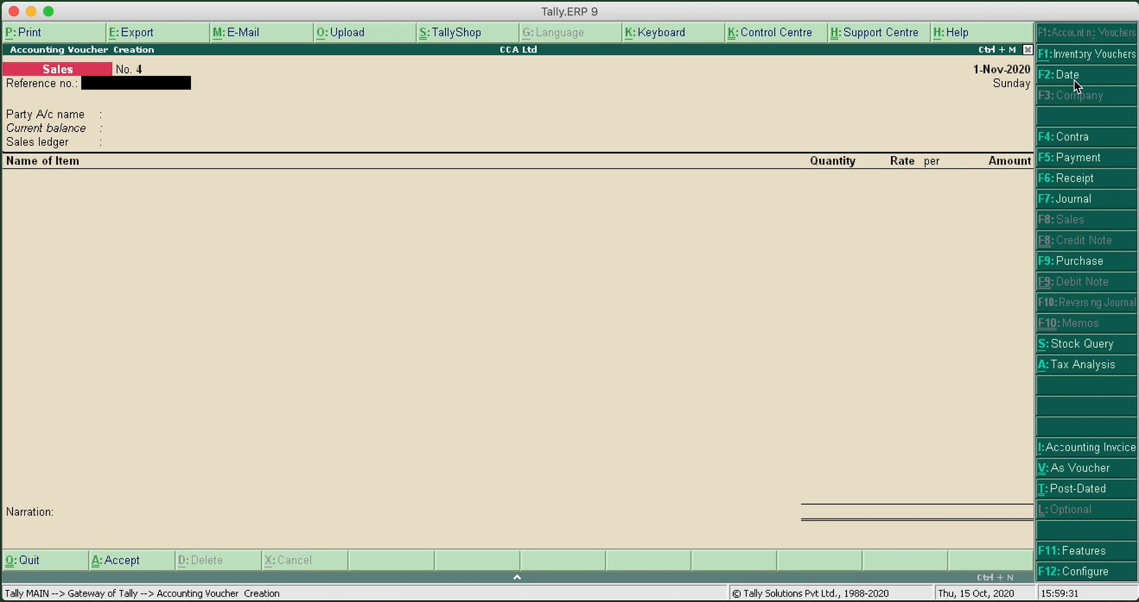
pyautogui.click(1073, 180)
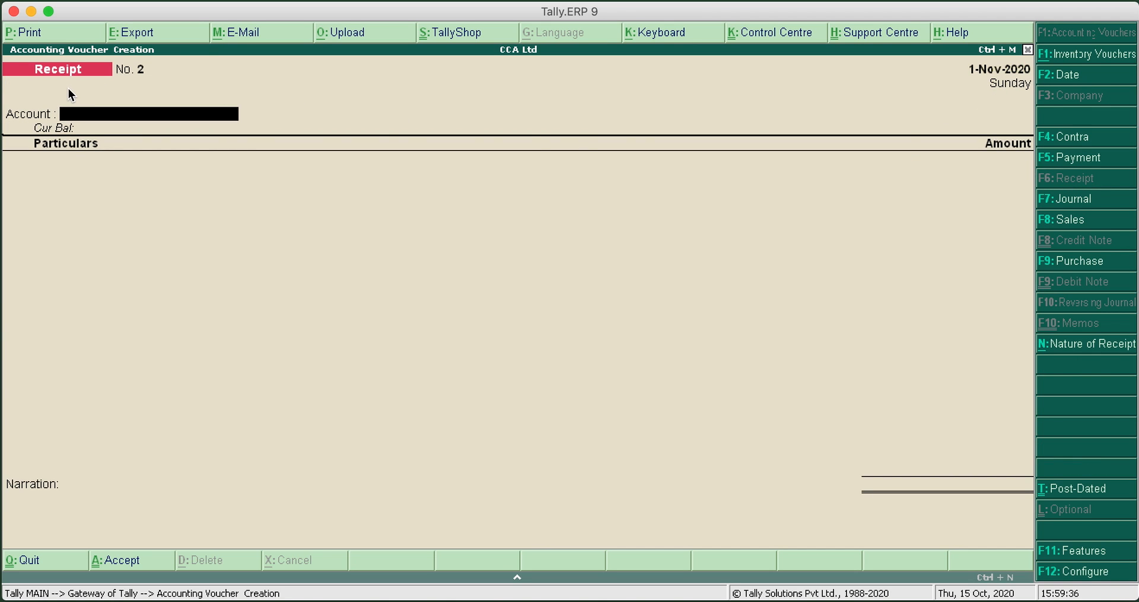
pyautogui.press('Down')
pyautogui.press('Return')
# Enter City Electronics as the receipt's party ledger with an amount of 20,00,000
pyautogui.press('Down')
pyautogui.press('Down')
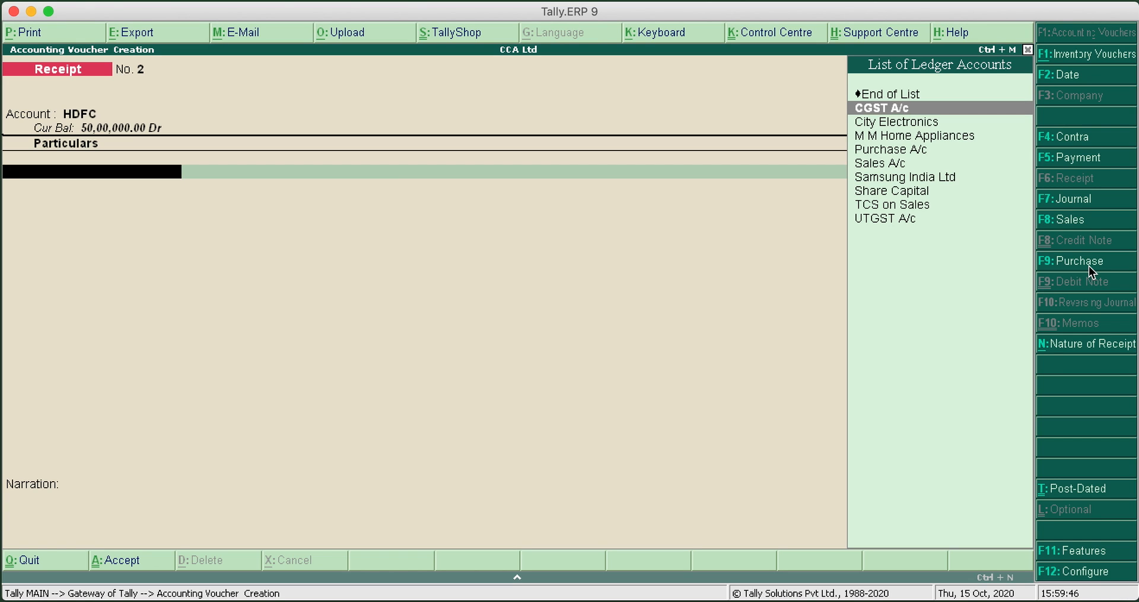
pyautogui.press('Return')
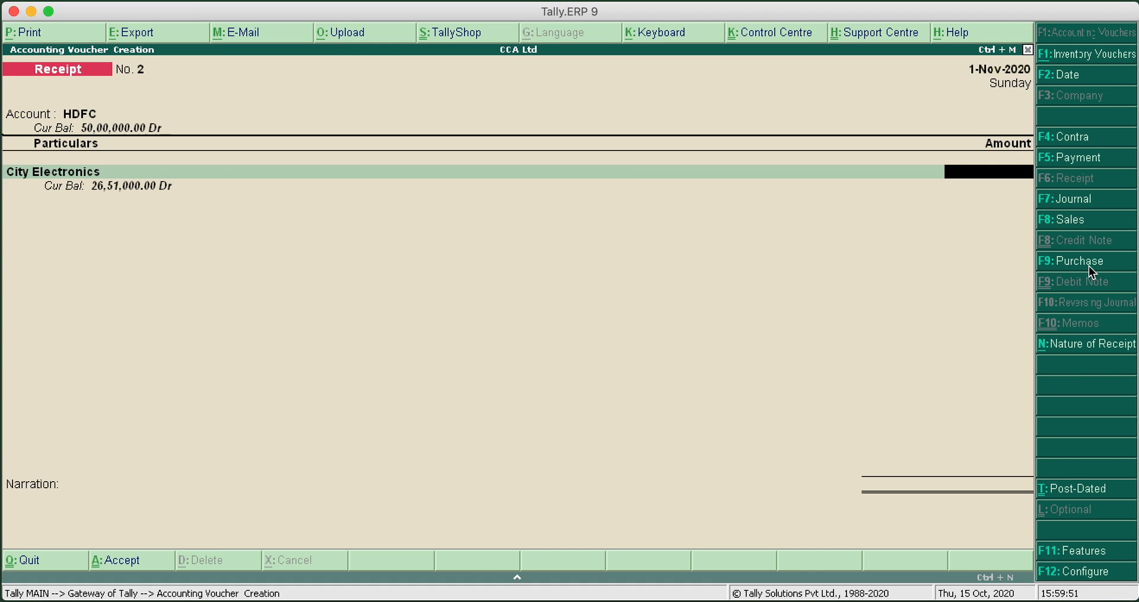
pyautogui.write('2000000')
pyautogui.press('Return')
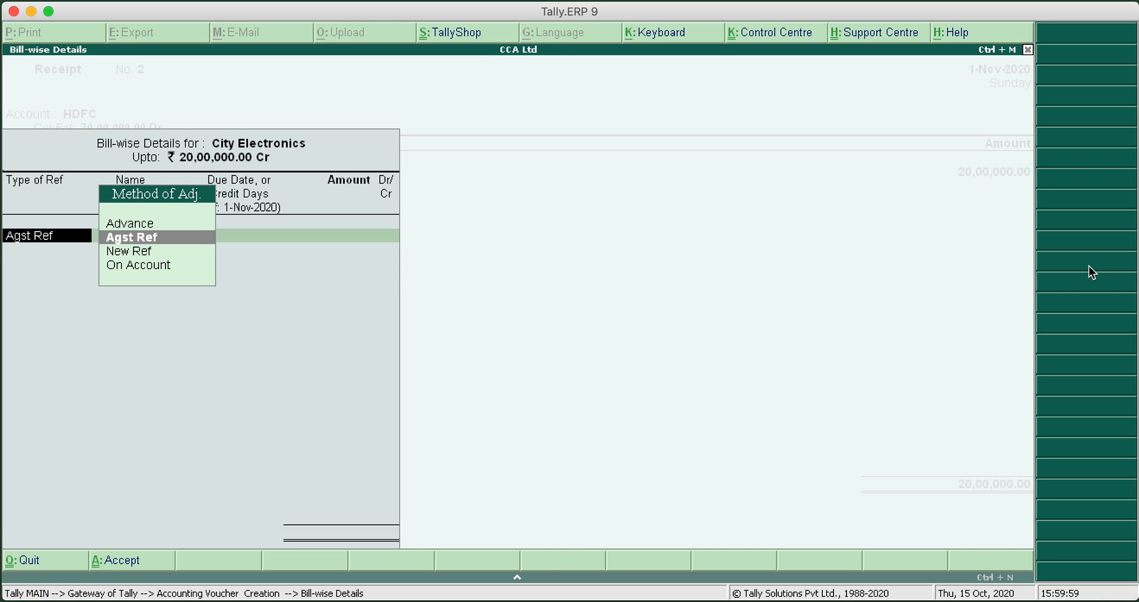
# Allocate the receipt by Agst Ref to pending bills 1 for 2,20,500, 2 for 12,80,000 and 3 for 4,99,500
pyautogui.press('Return')
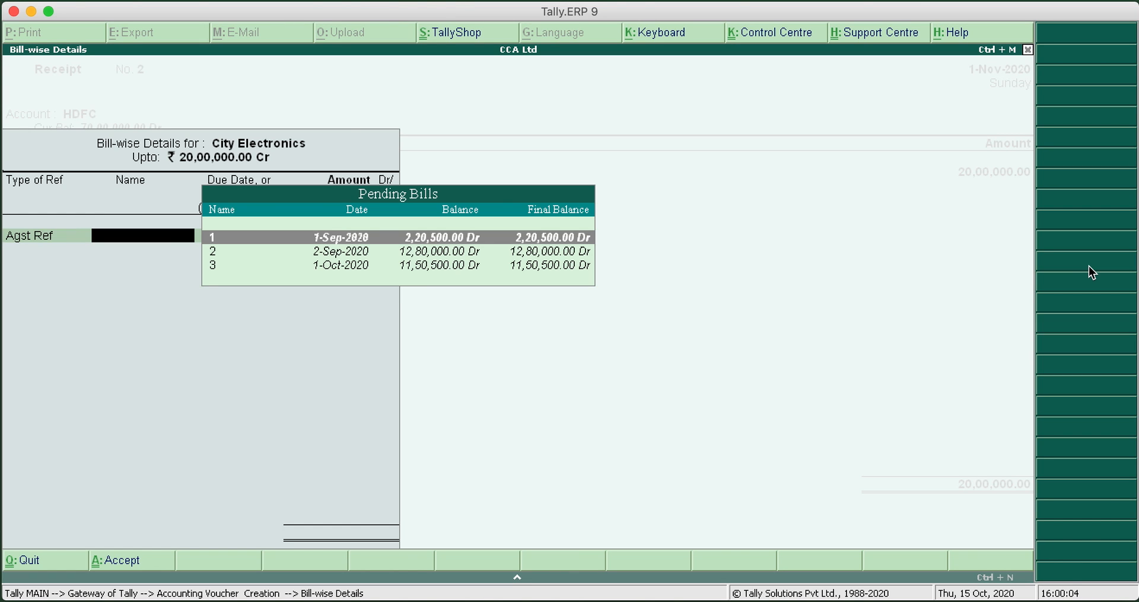
pyautogui.click(338, 241)
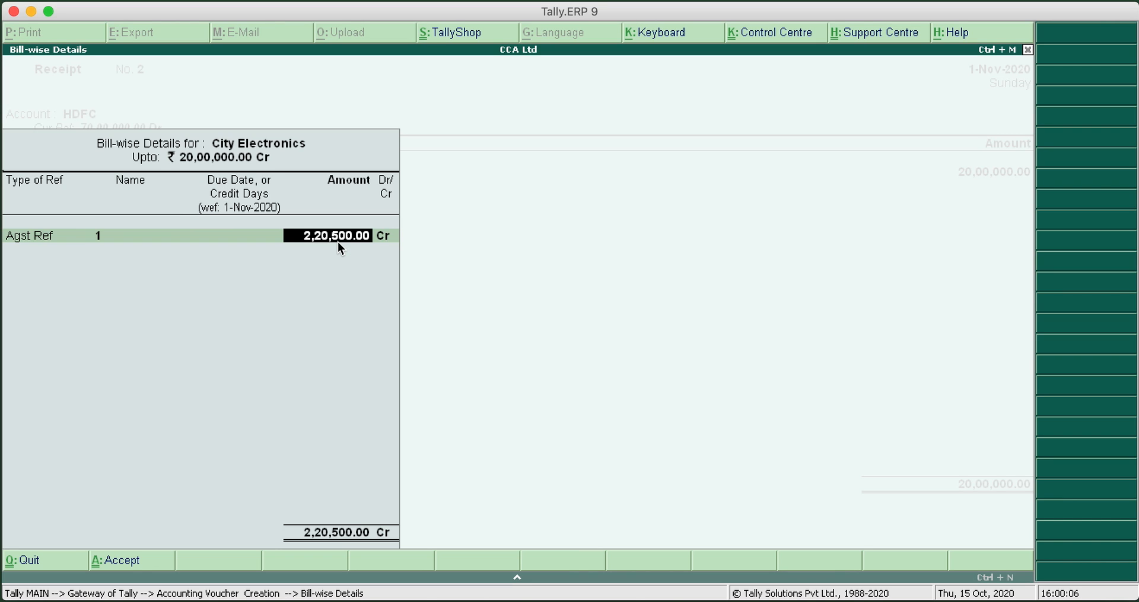
pyautogui.press('Return')
pyautogui.press('Return')
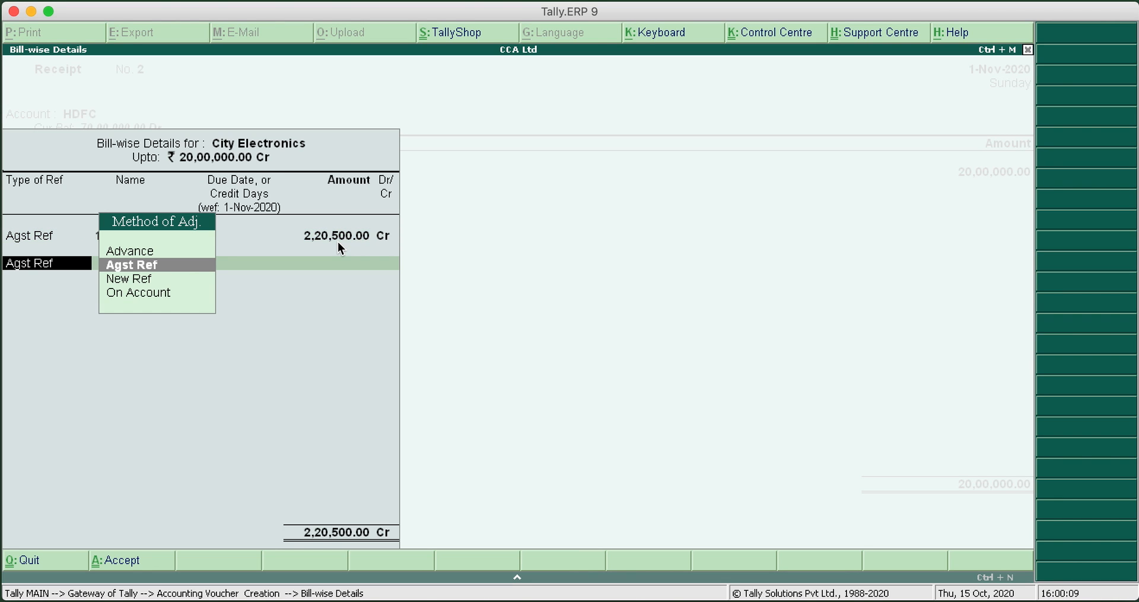
pyautogui.press('Return')
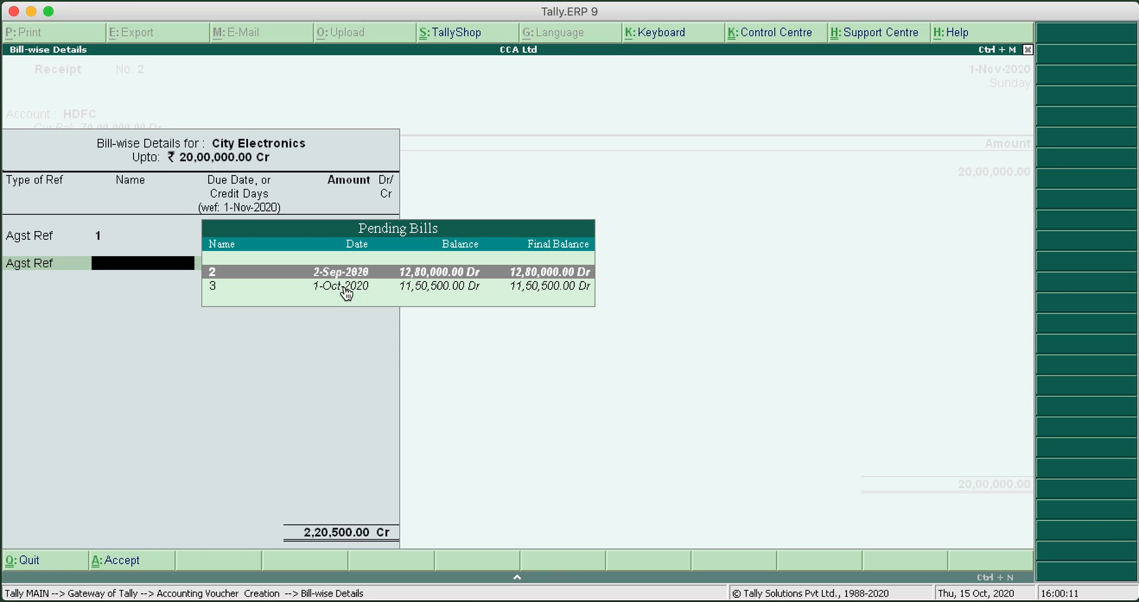
pyautogui.click(387, 275)
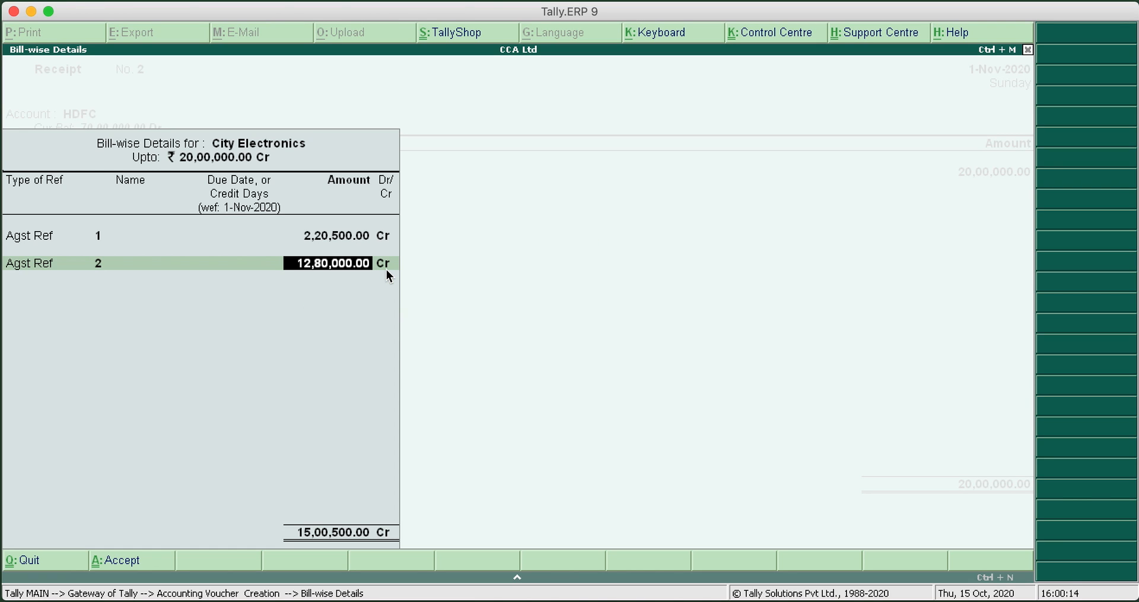
pyautogui.press('Return')
pyautogui.press('Return')
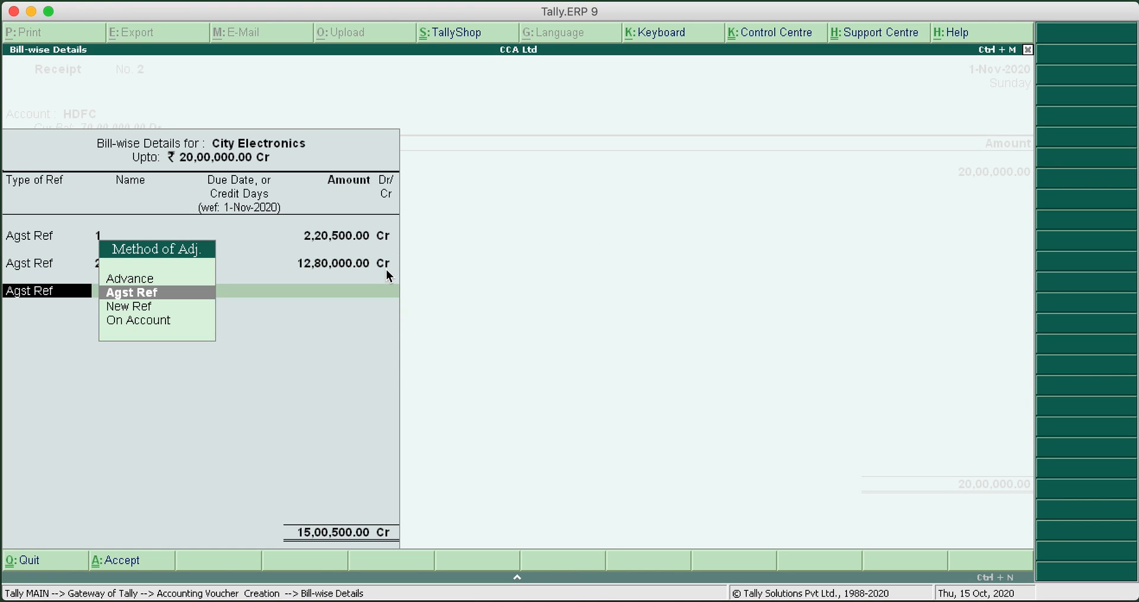
pyautogui.press('Return')
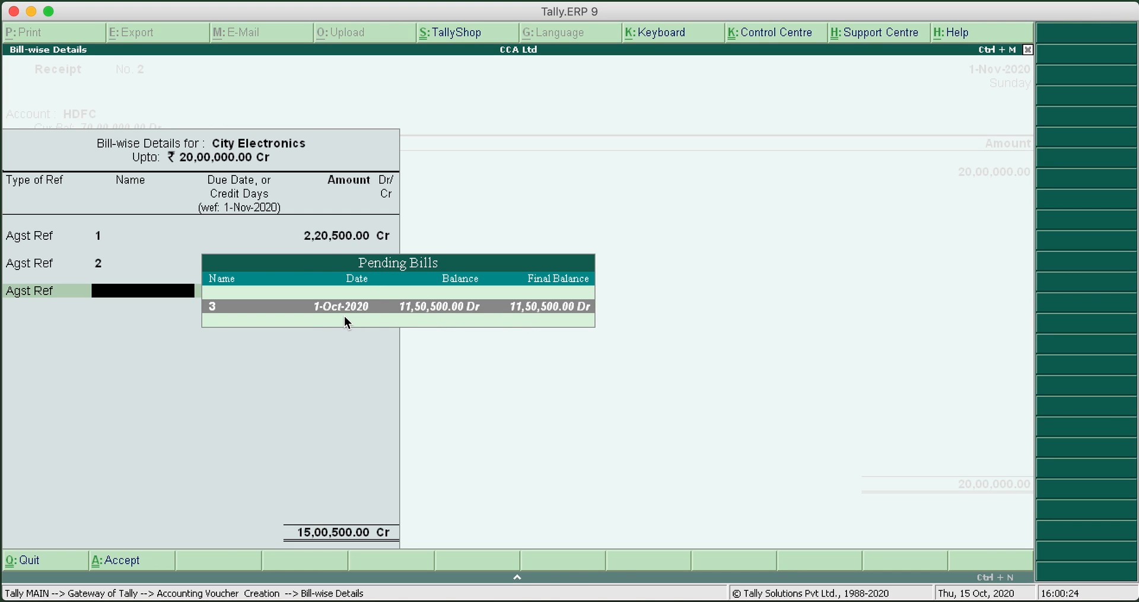
pyautogui.press('Return')
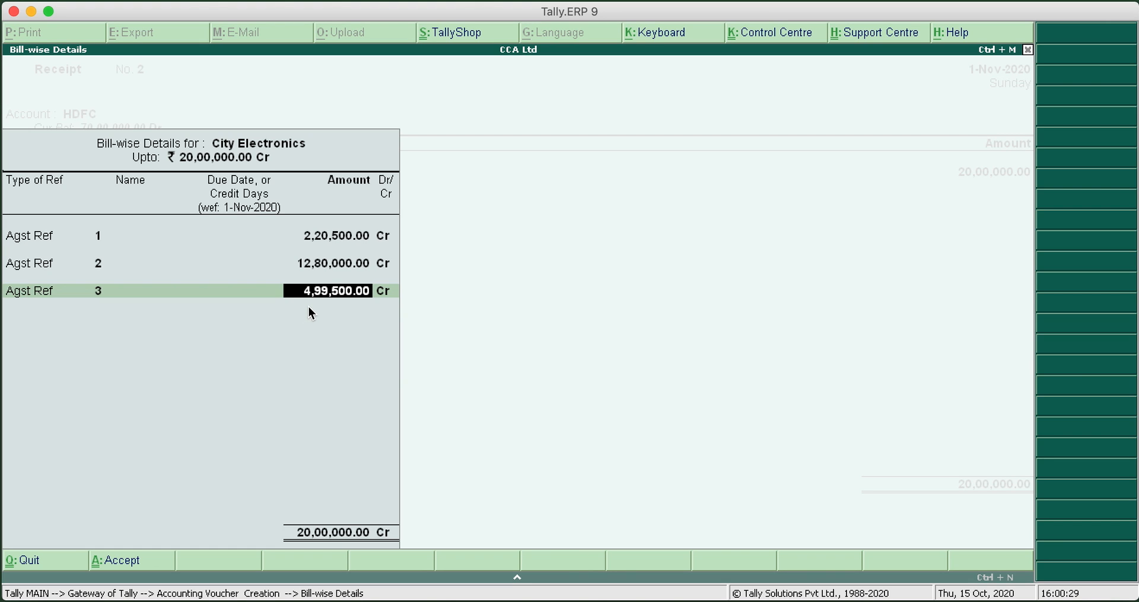
pyautogui.press('Return')
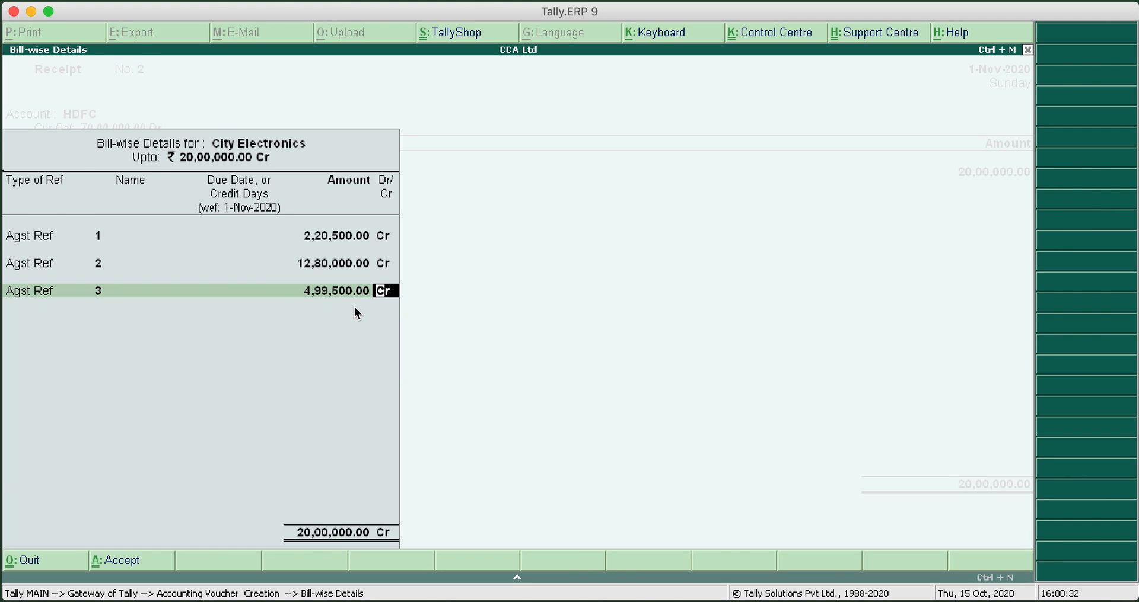
pyautogui.press('Return')
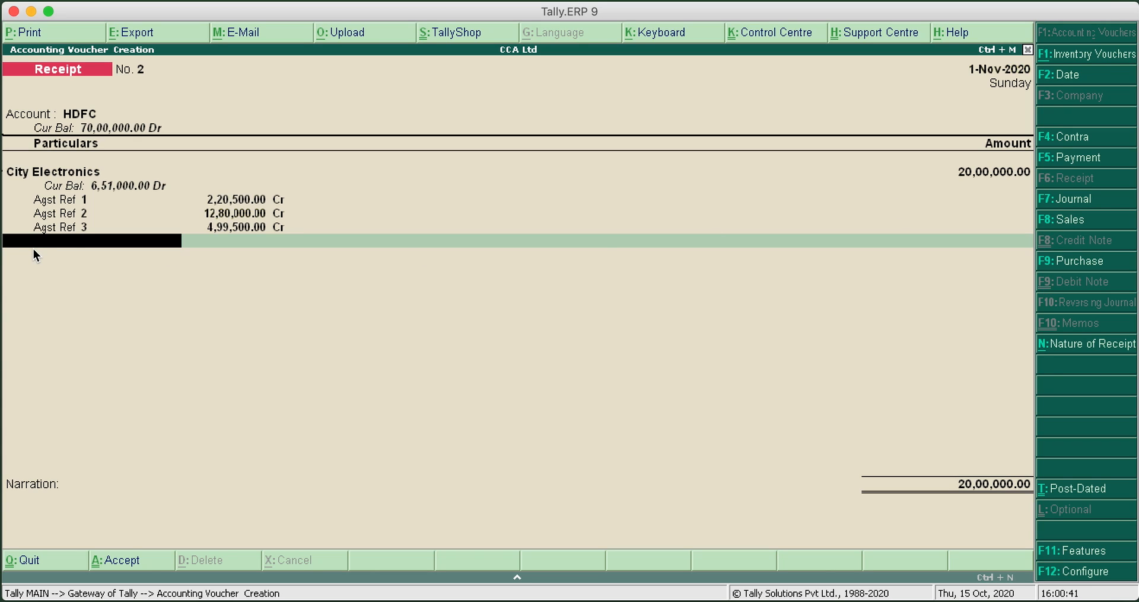
# Add the TCS on Sales ledger with nature of goods Sale on Any Goods, accepting the calculated 1,500, and end the particulars
pyautogui.write('T')
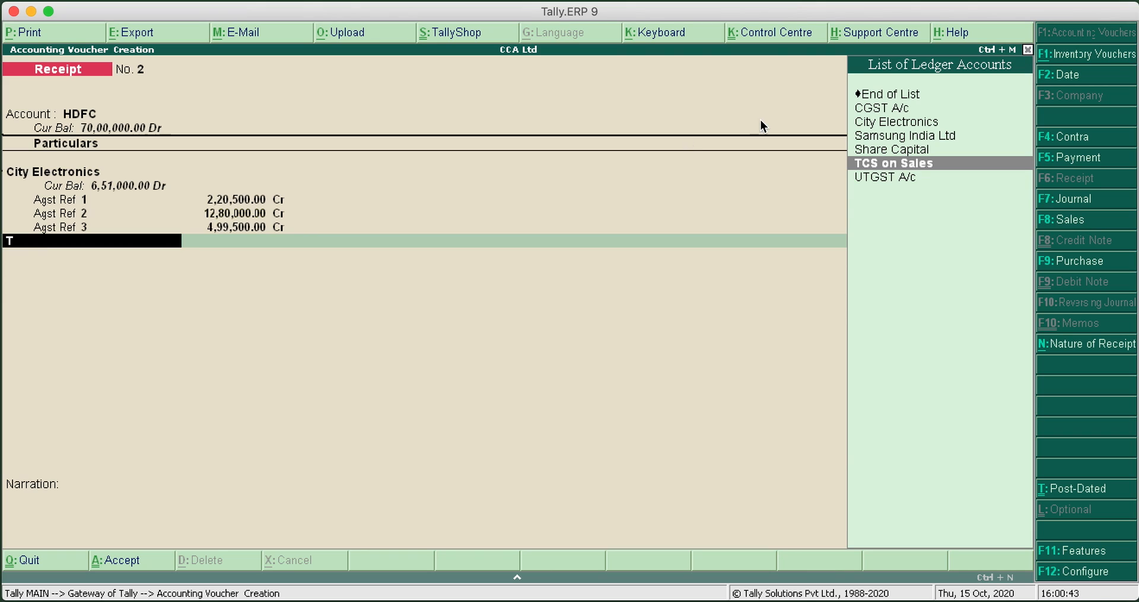
pyautogui.click(886, 164)
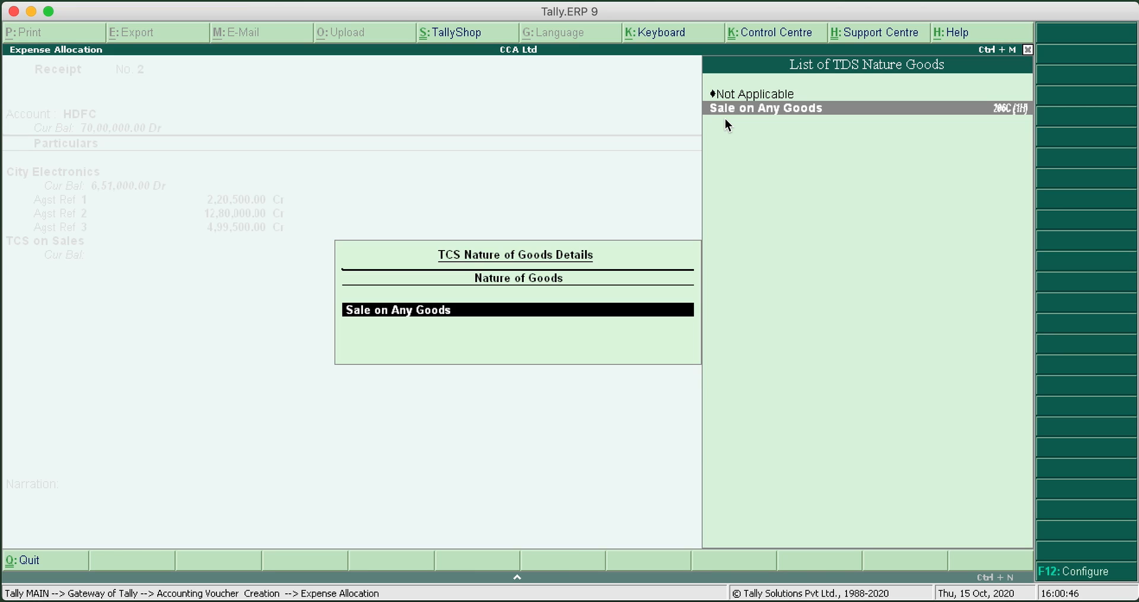
pyautogui.click(759, 109)
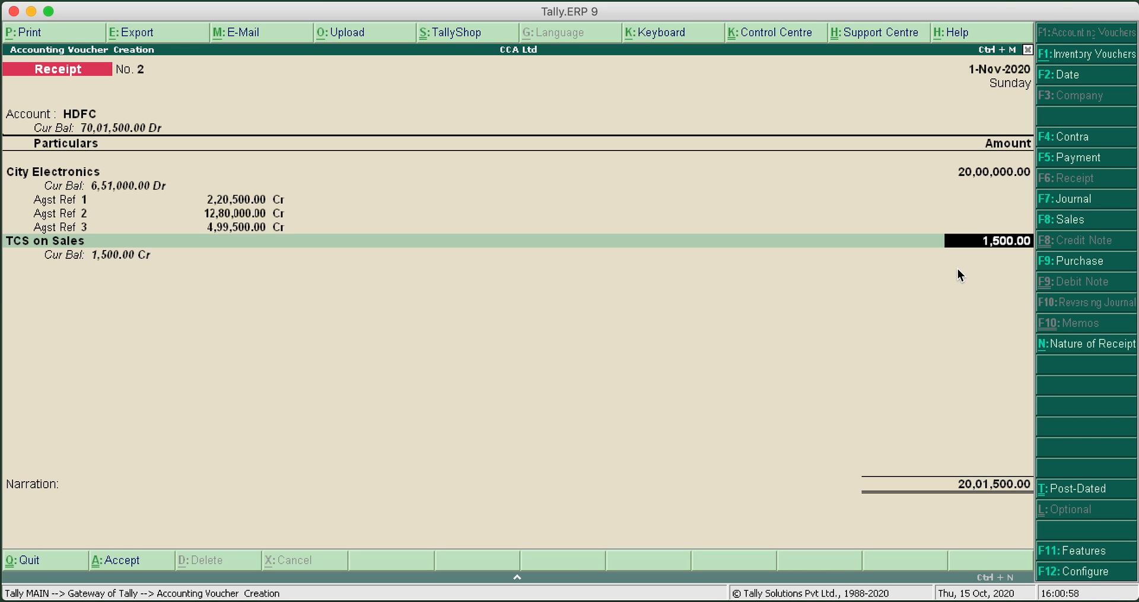
pyautogui.press('Return')
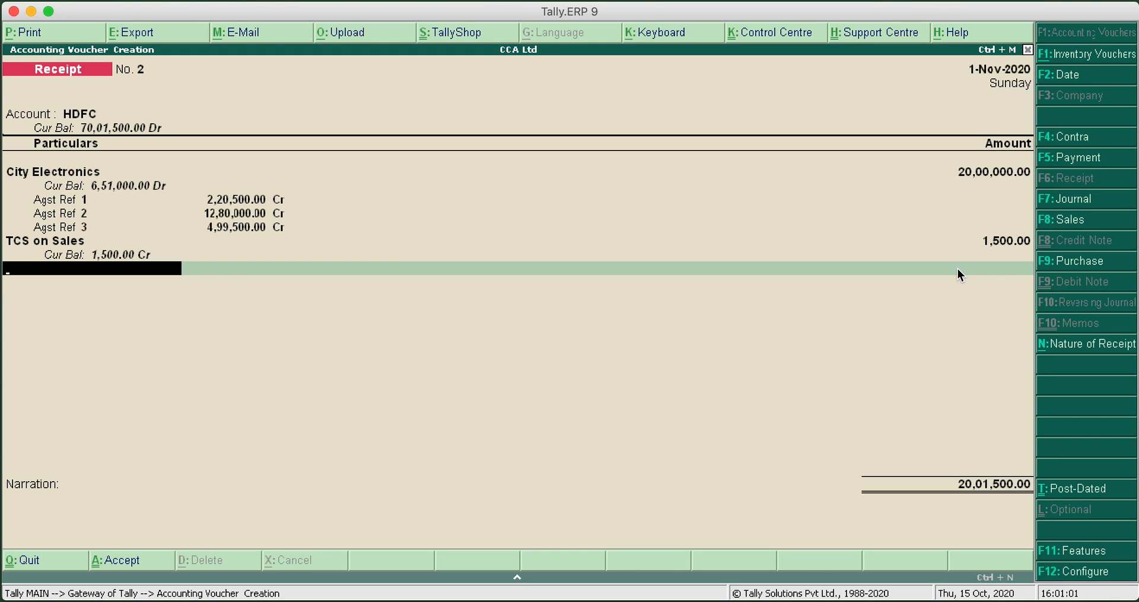
pyautogui.press('Return')
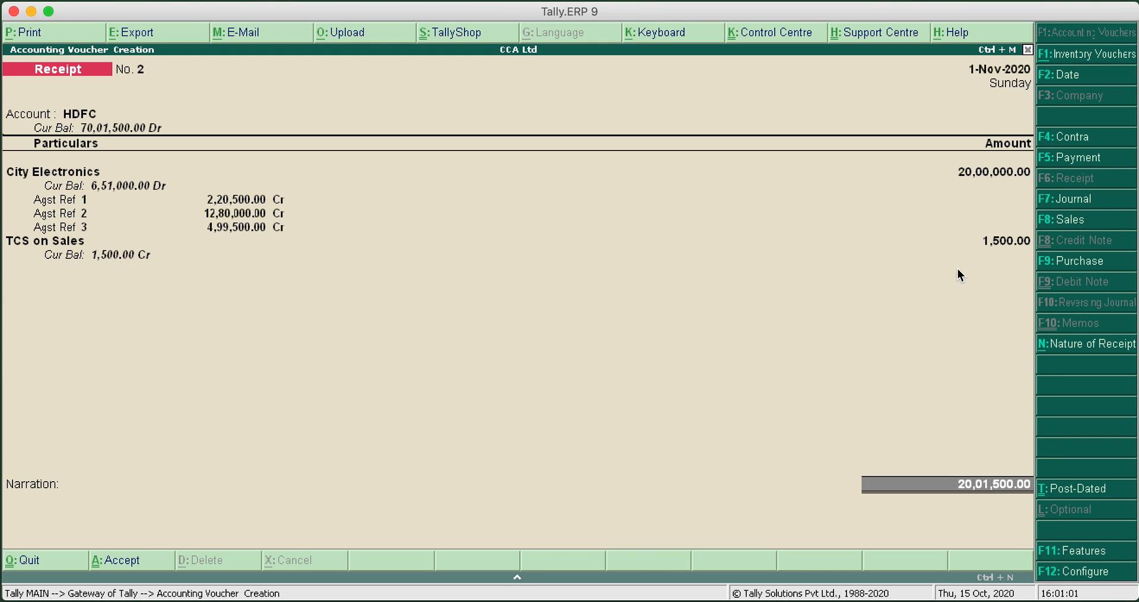
# Fill in the HDFC bank allocation as Cheque/DD with instrument number 123456 dated 1-Nov-2020
pyautogui.press('Return')
pyautogui.write('123456')
pyautogui.press('Return')
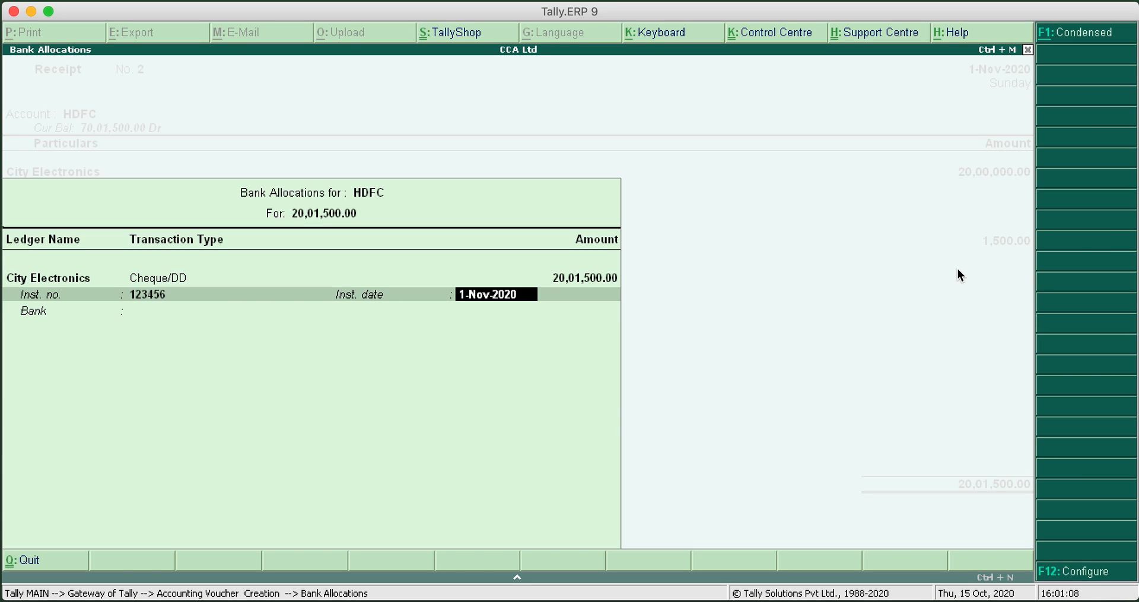
pyautogui.press('Return')
pyautogui.press('Return')
# Enter the narration "Cheque No. 123456" and save the receipt voucher
pyautogui.write('Cheque No. 123456')
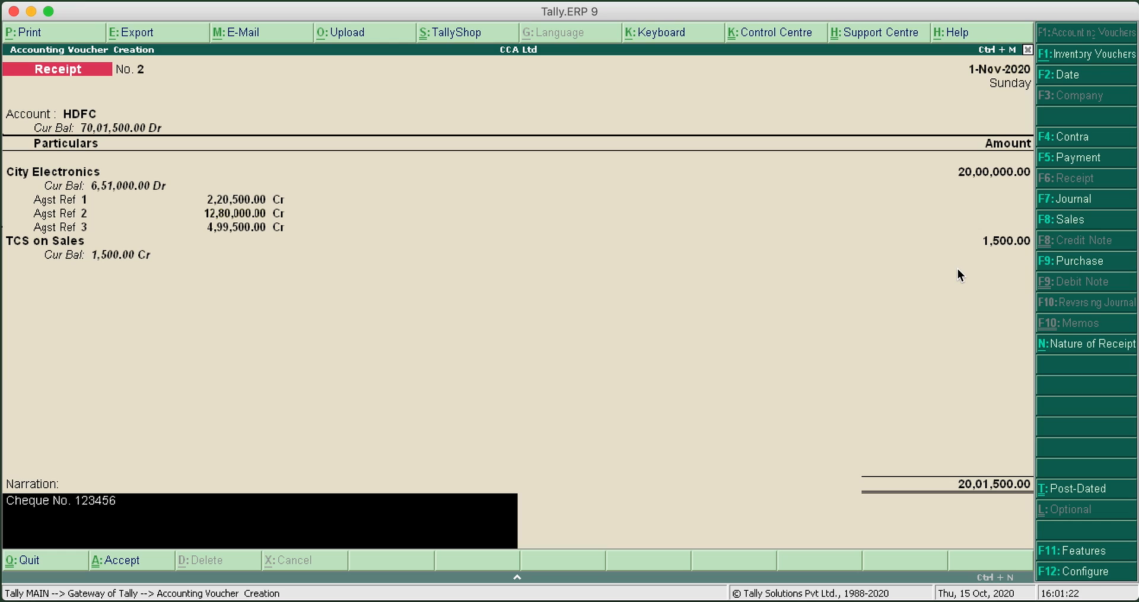
pyautogui.press('Return')
pyautogui.press('Return')
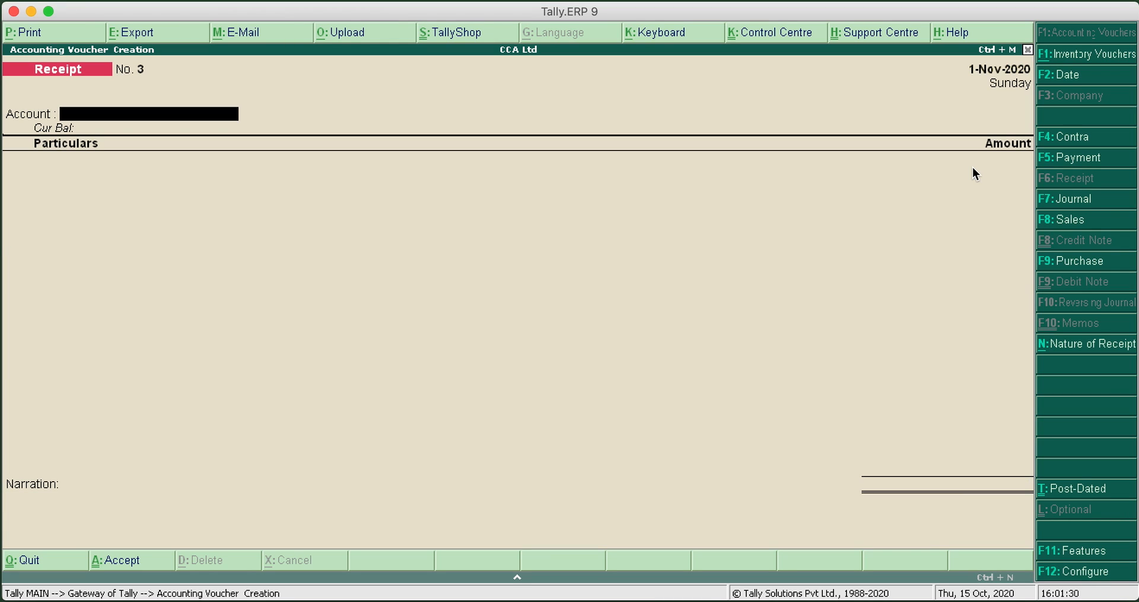
# Leave receipt voucher entry, open the Form 27 EQ TCS report and examine the Collection at Normal Rate line
pyautogui.press('Escape')
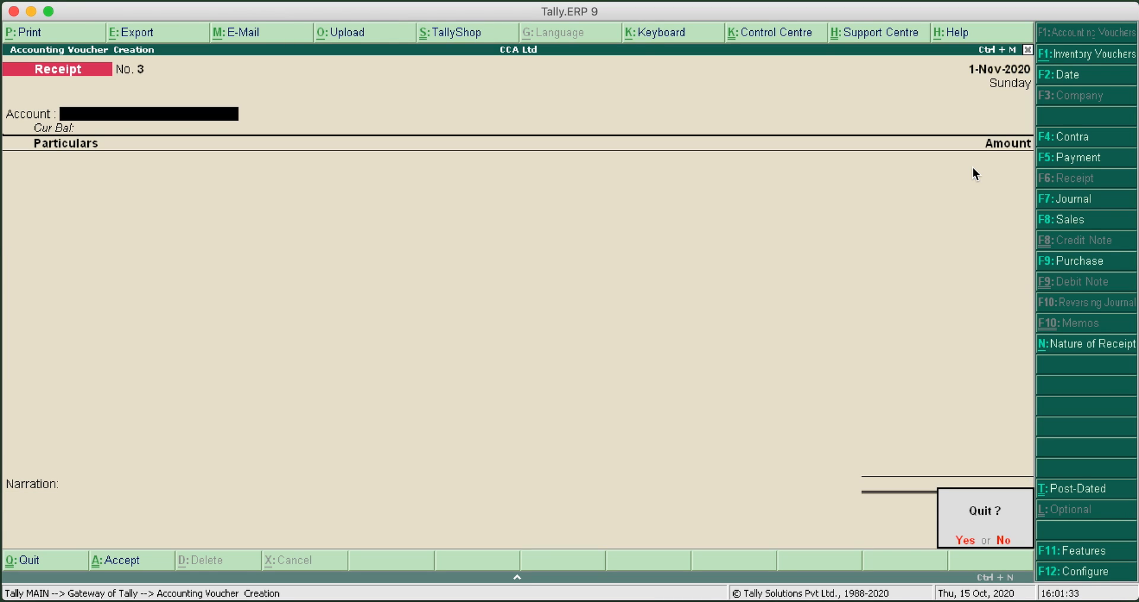
pyautogui.press('Return')
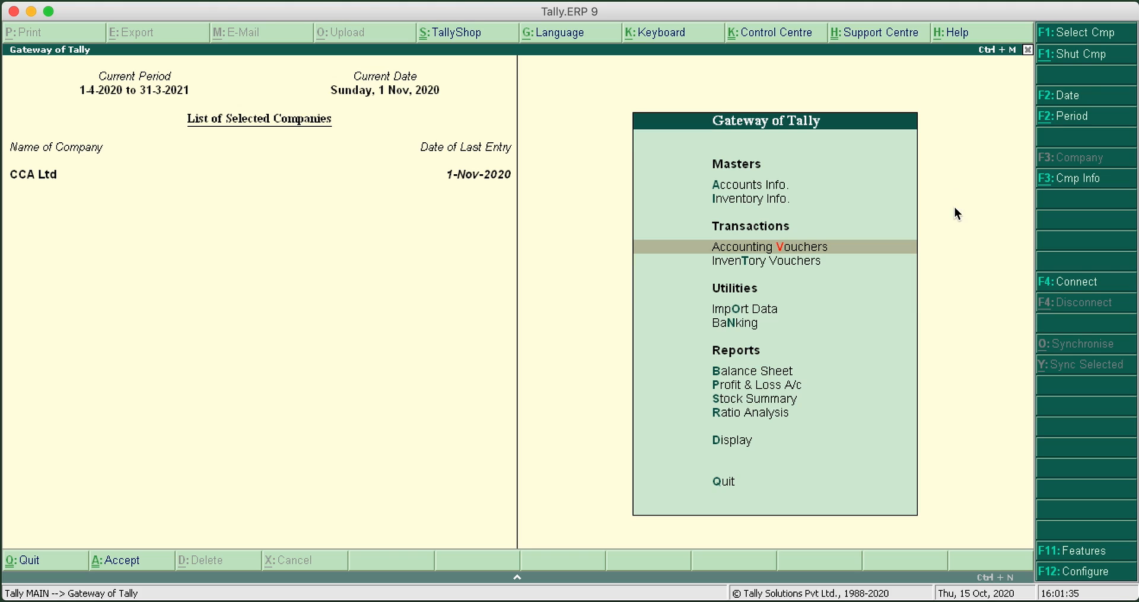
pyautogui.click(733, 441)
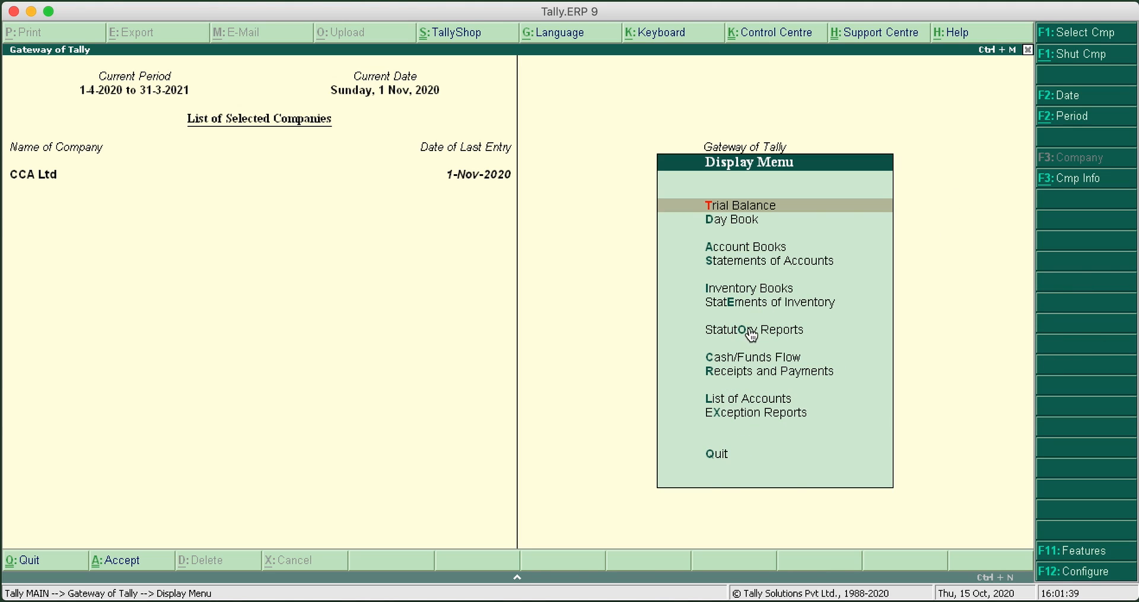
pyautogui.click(750, 334)
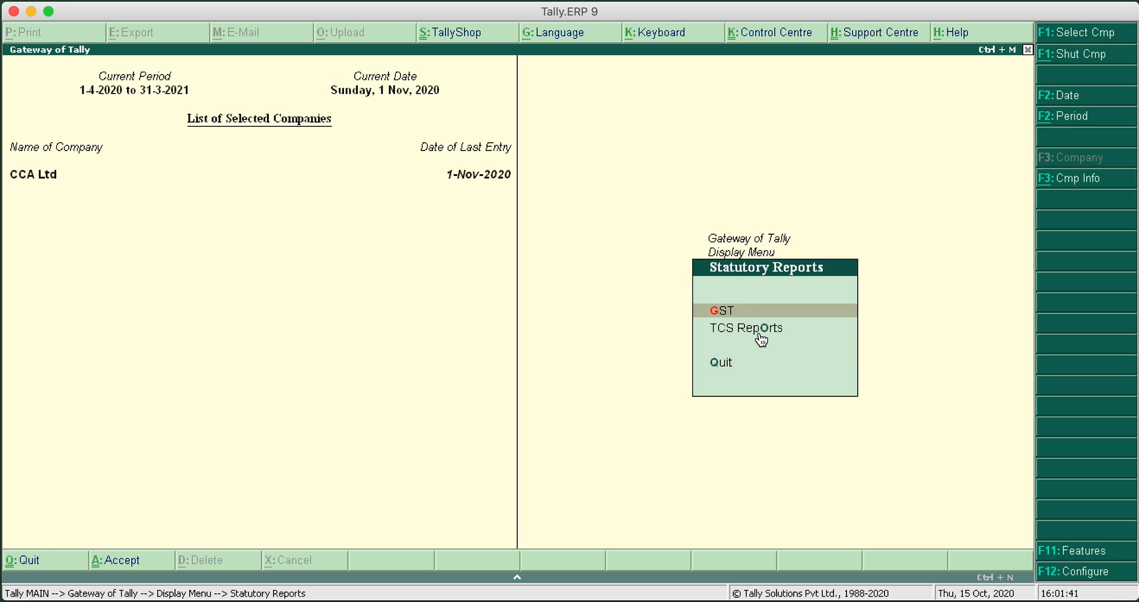
pyautogui.click(759, 334)
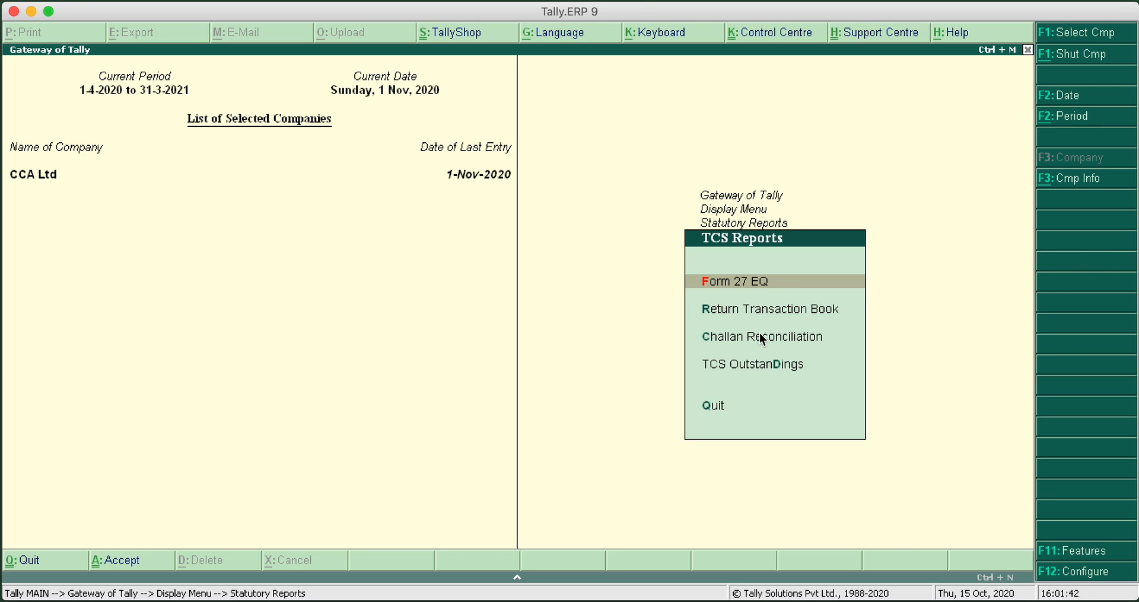
pyautogui.click(774, 288)
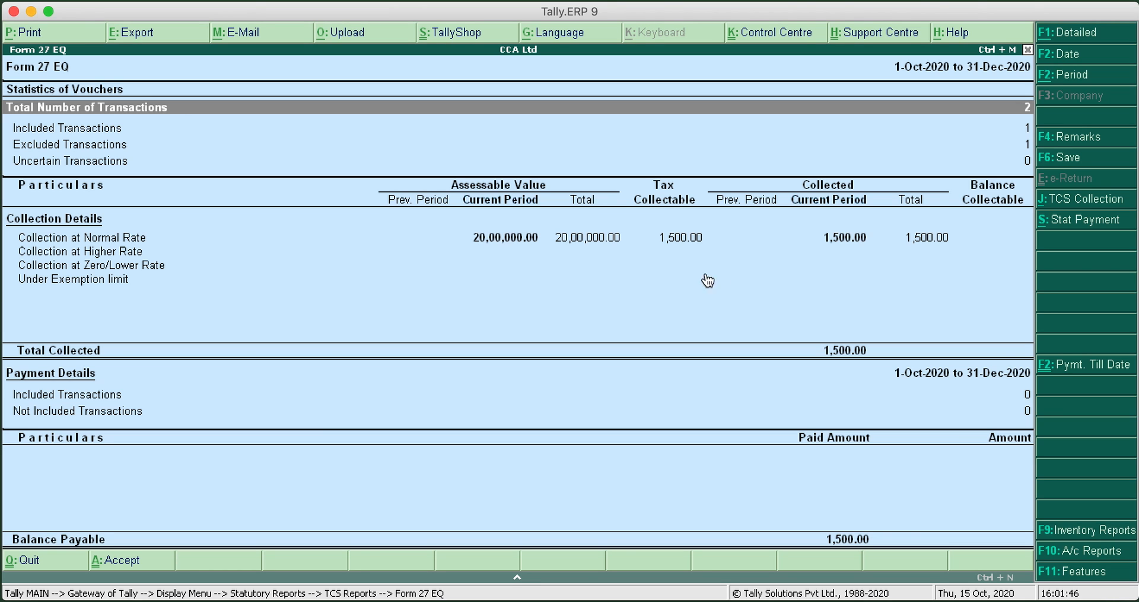
pyautogui.click(636, 242)
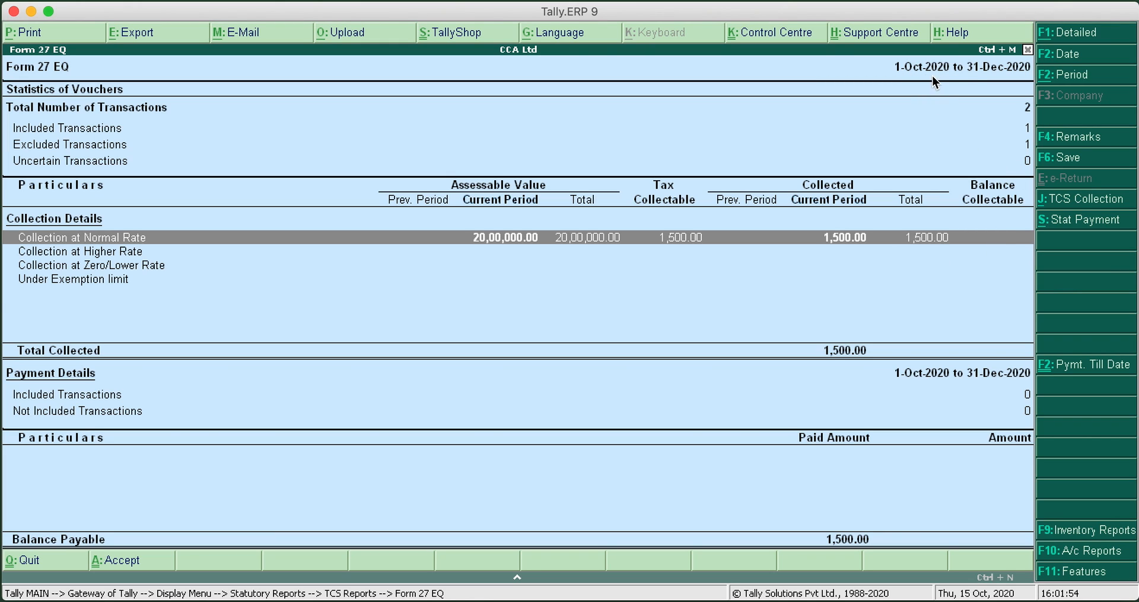
# Restrict the Form 27 EQ report to the period 1-Oct-2020 to 31-Oct-2020
pyautogui.click(1072, 77)
pyautogui.press('Return')
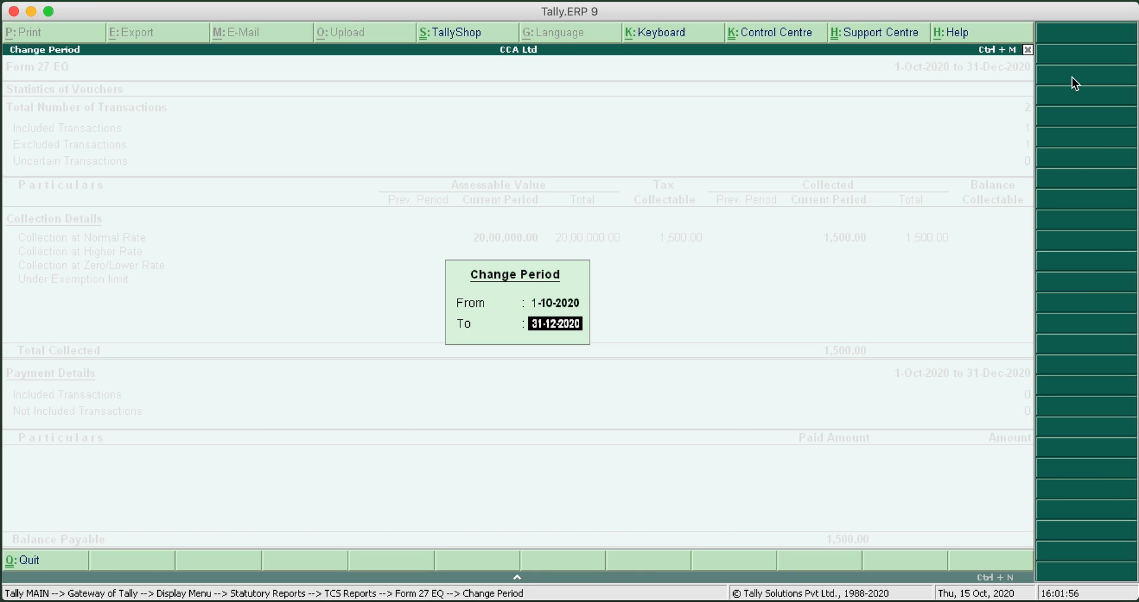
pyautogui.write('31-10')
pyautogui.press('Return')
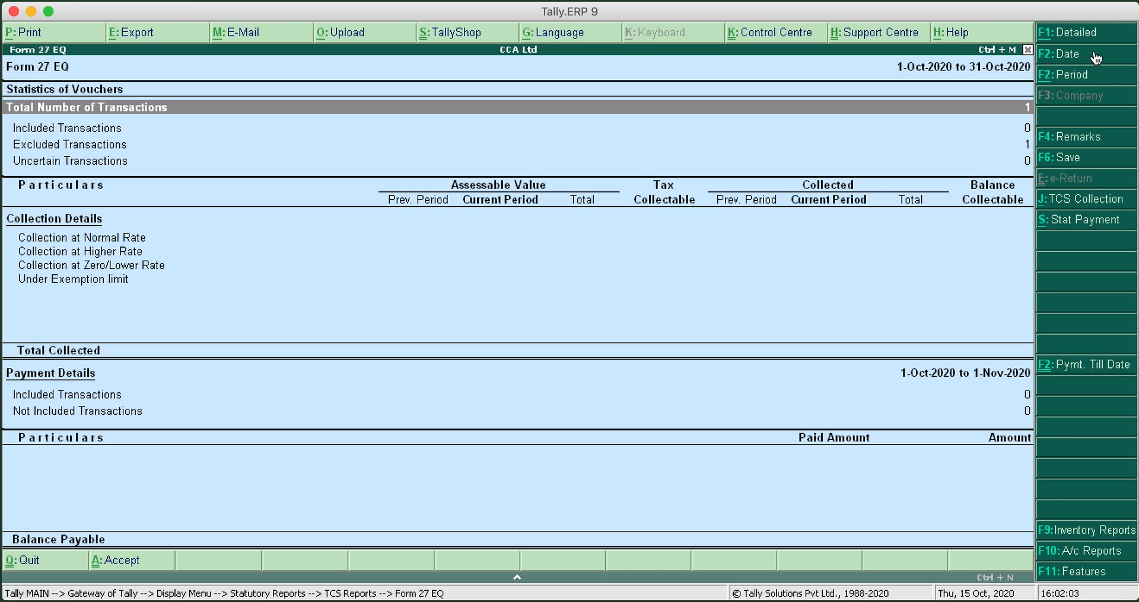
# Change the Form 27 EQ report period to 1-Nov-2020 to 1-Dec-2020
pyautogui.click(1083, 80)
pyautogui.write('1-11')
pyautogui.press('Return')
pyautogui.write('1-12')
pyautogui.press('Return')
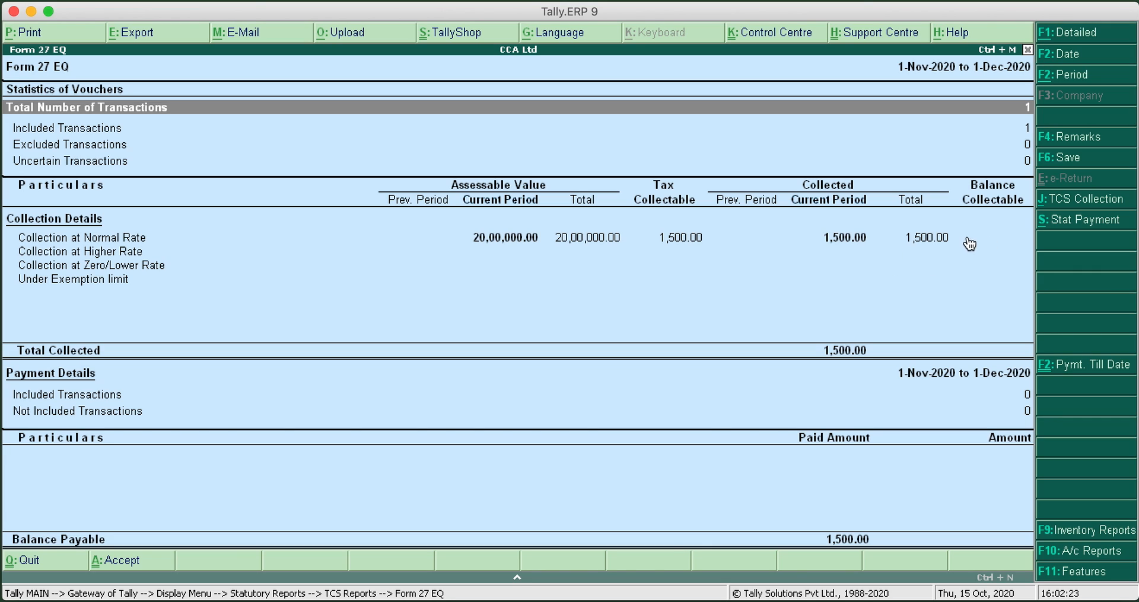
# Start a TCS statutory payment from the report for 1-Nov-2020 to 1-Dec-2020, with collected till date 1-11-2020
pyautogui.click(1091, 224)
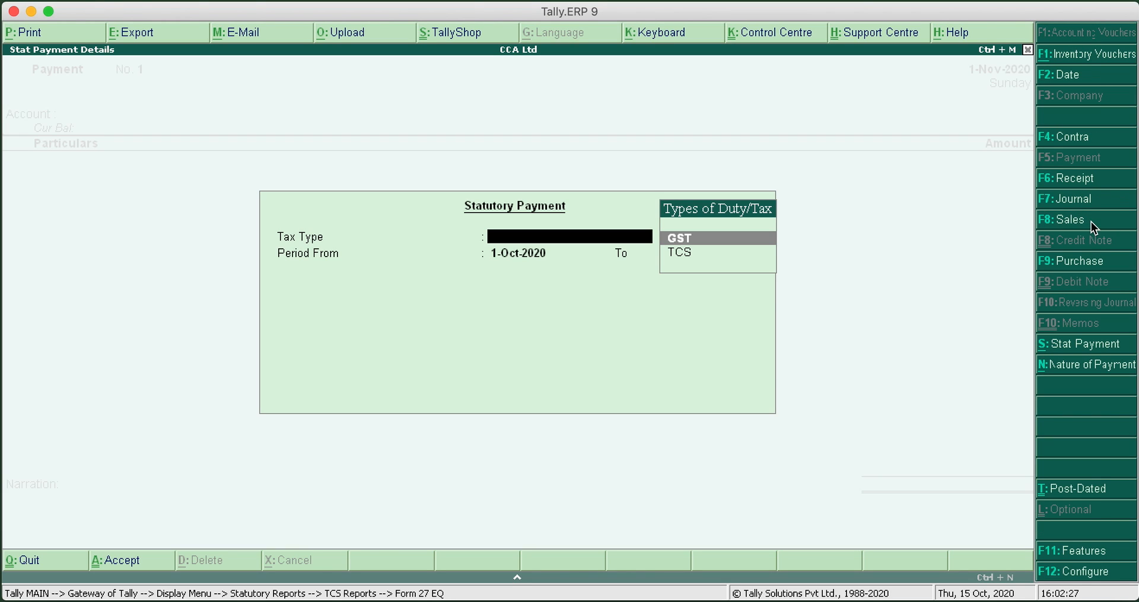
pyautogui.click(690, 253)
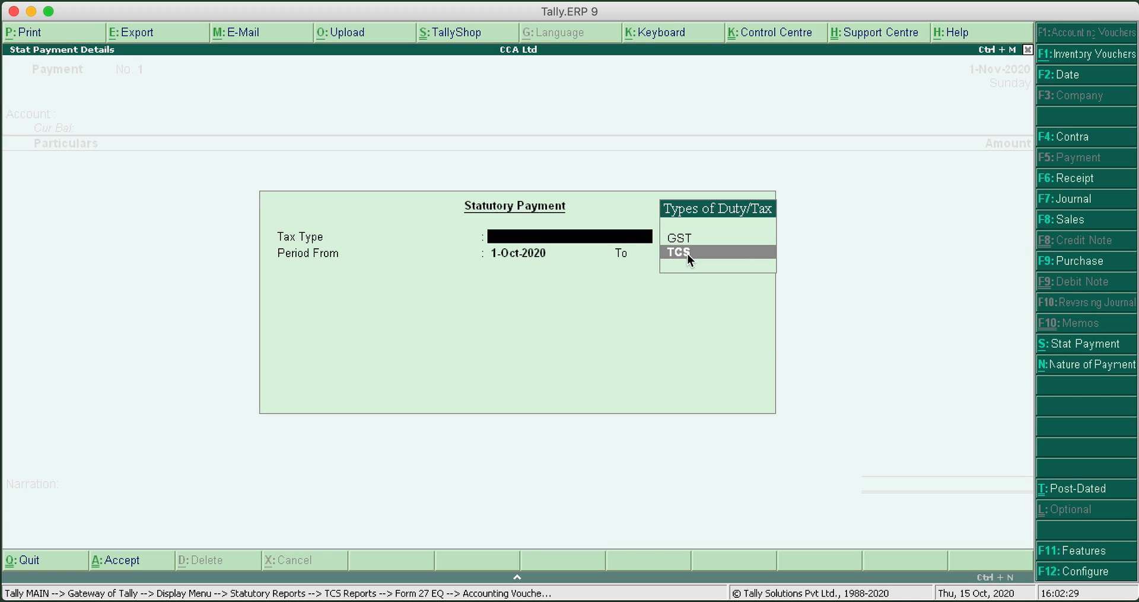
pyautogui.press('Return')
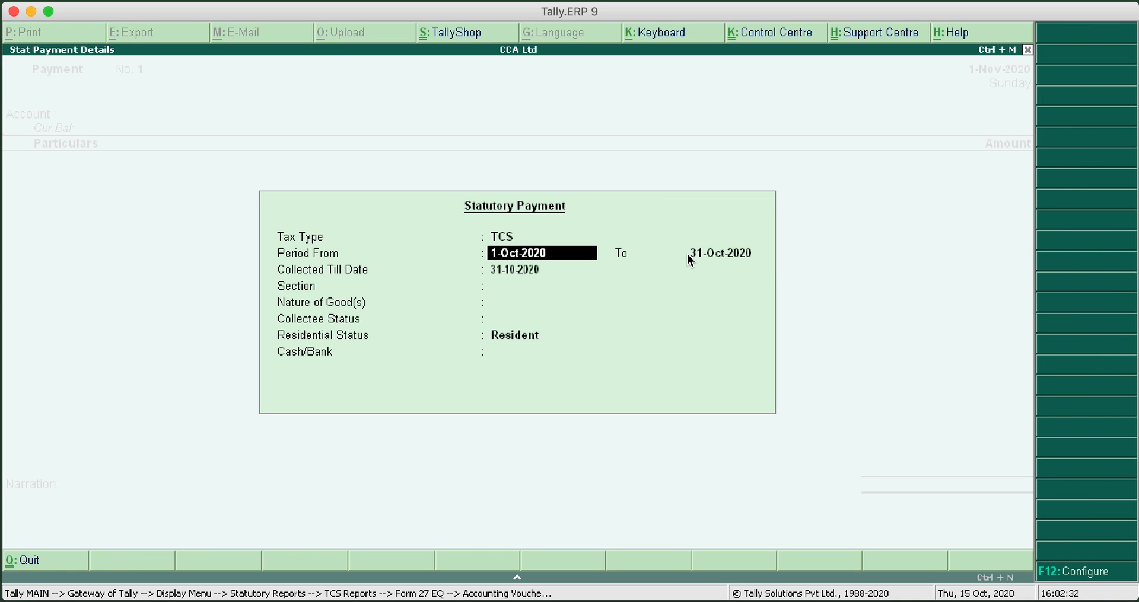
pyautogui.write('1-11')
pyautogui.press('Return')
pyautogui.write('1-12')
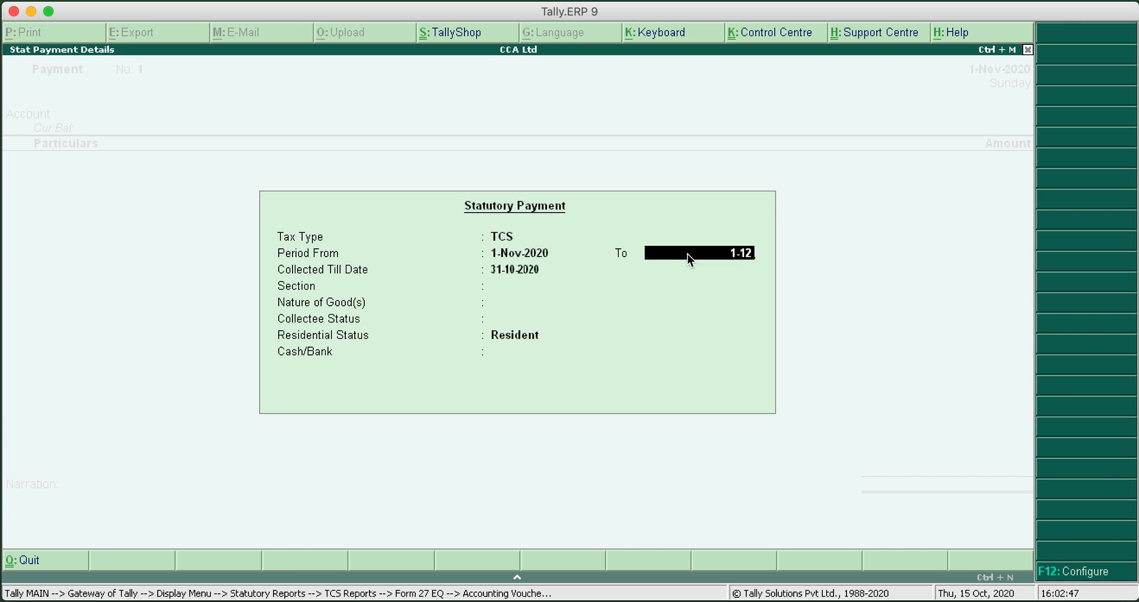
pyautogui.press('Return')
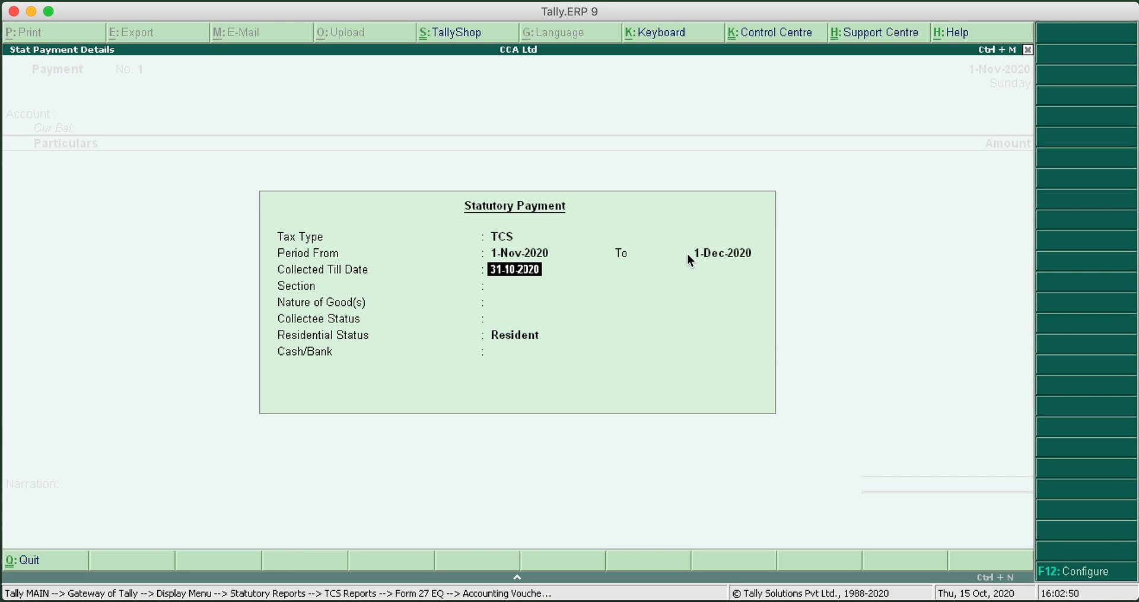
pyautogui.write('1-11')
pyautogui.press('Return')
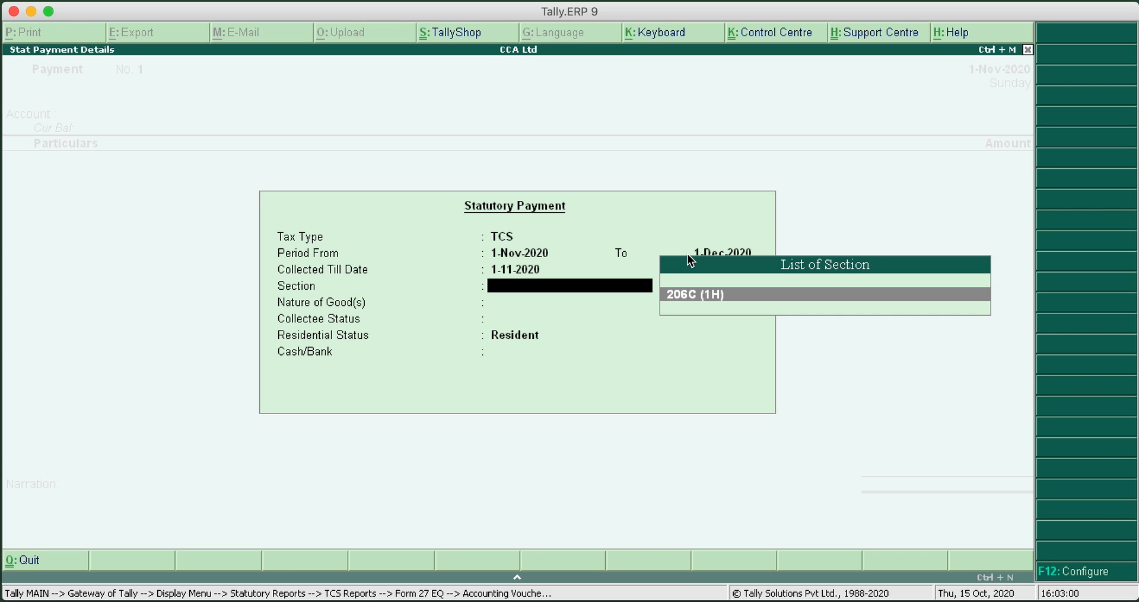
# Complete the statutory payment details with section 206C (1H), Sale on Any Goods, collectee status Company, Resident and bank HDFC
pyautogui.press('Return')
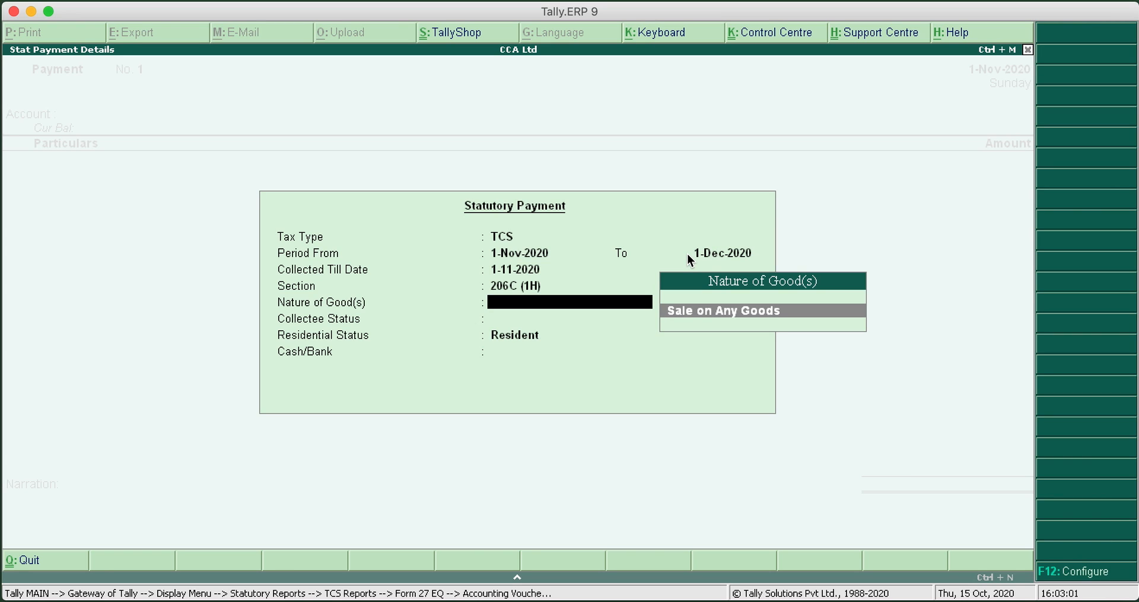
pyautogui.press('Return')
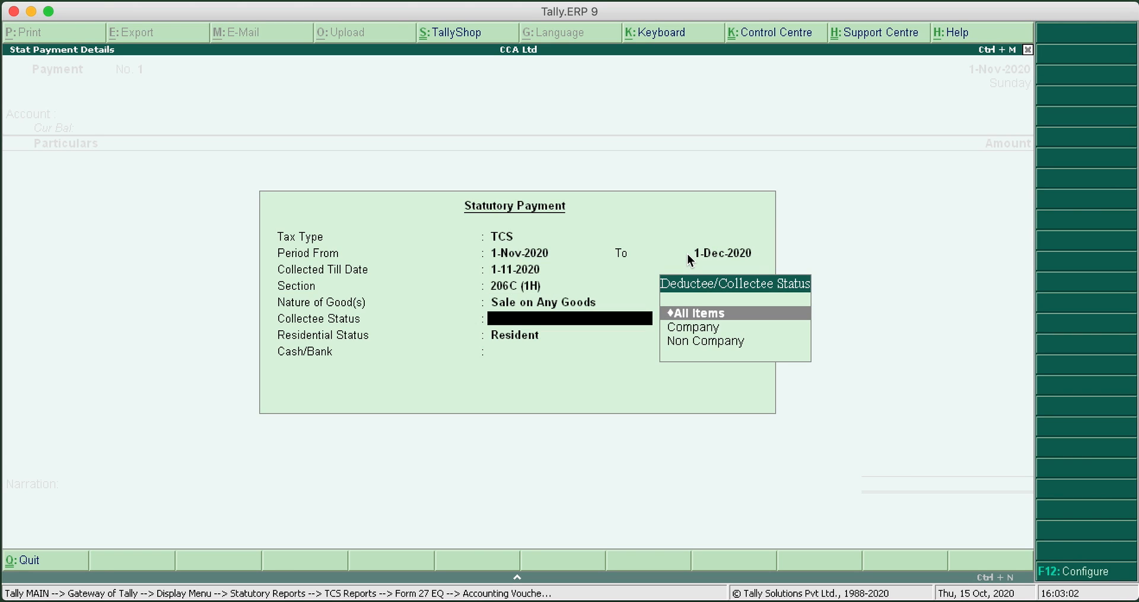
pyautogui.press('Down')
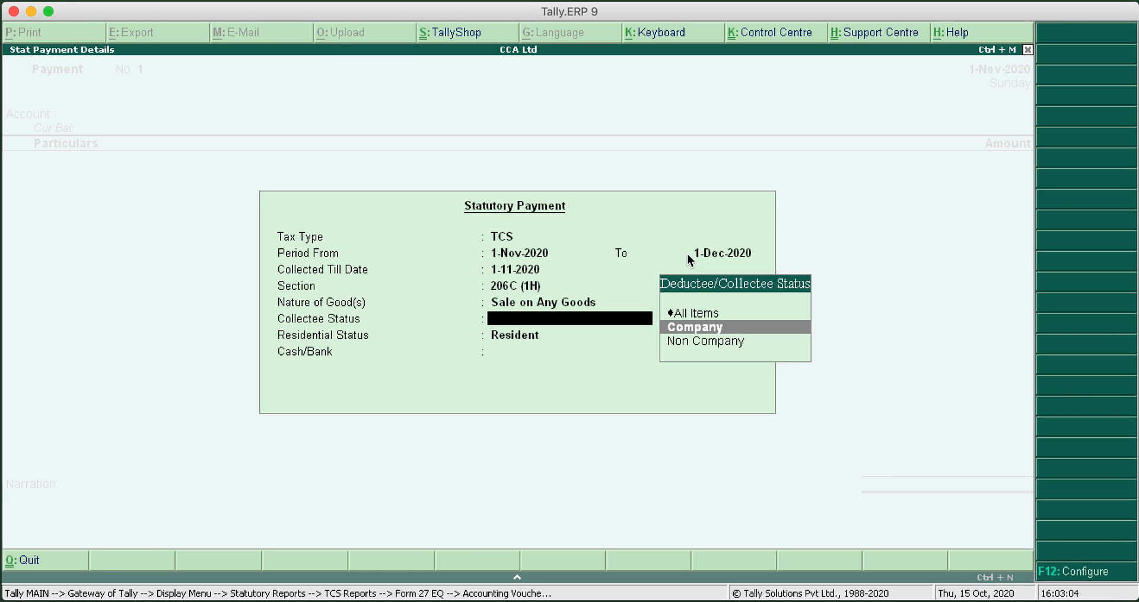
pyautogui.press('Return')
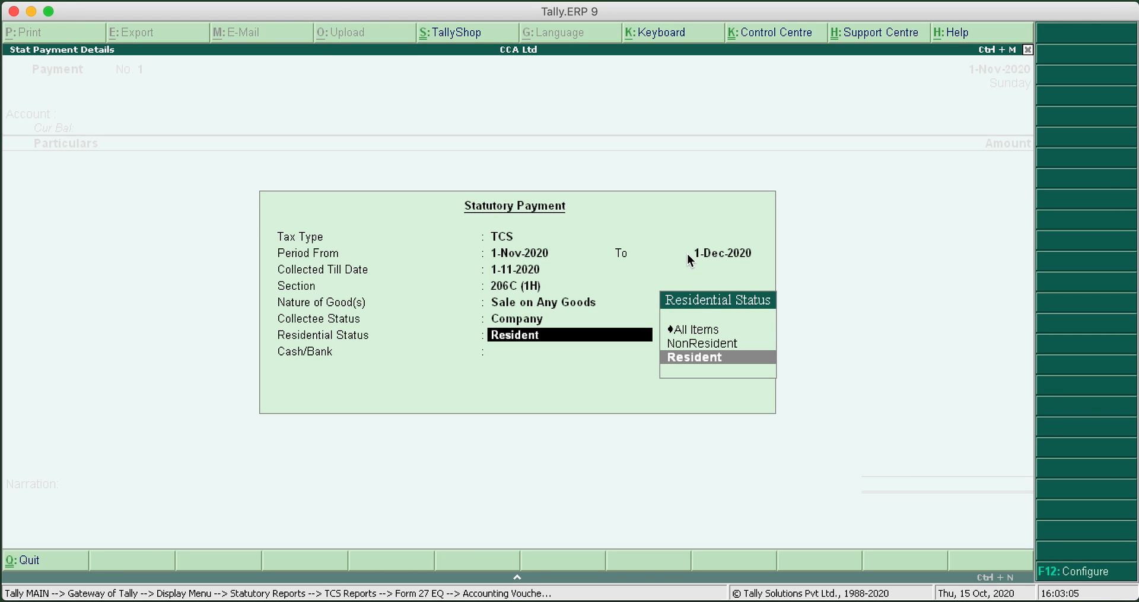
pyautogui.press('Return')
pyautogui.press('Down')
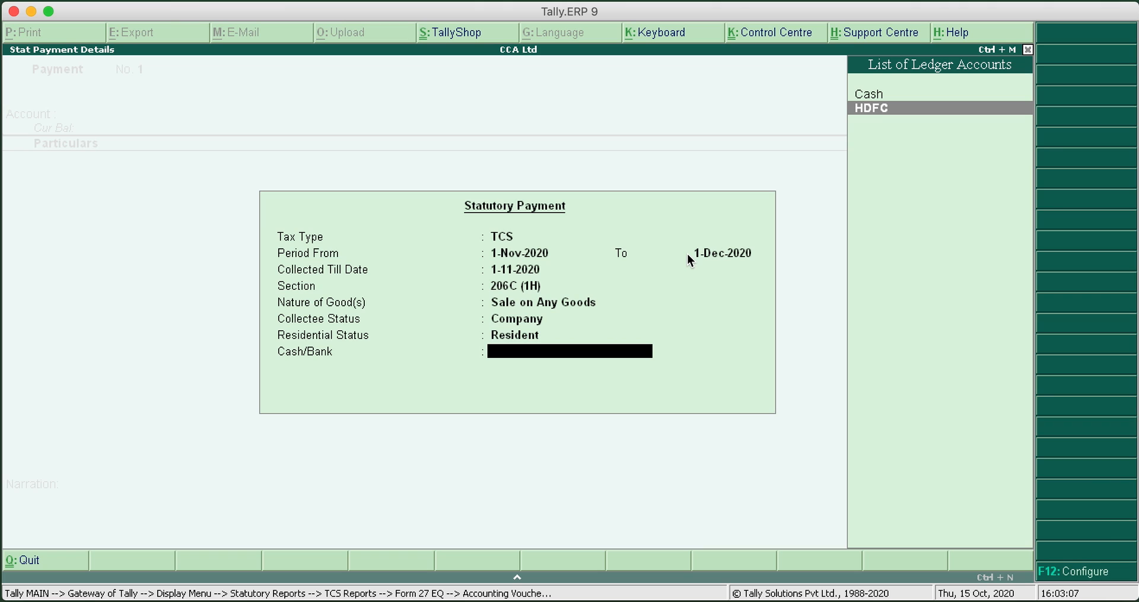
pyautogui.press('Return')
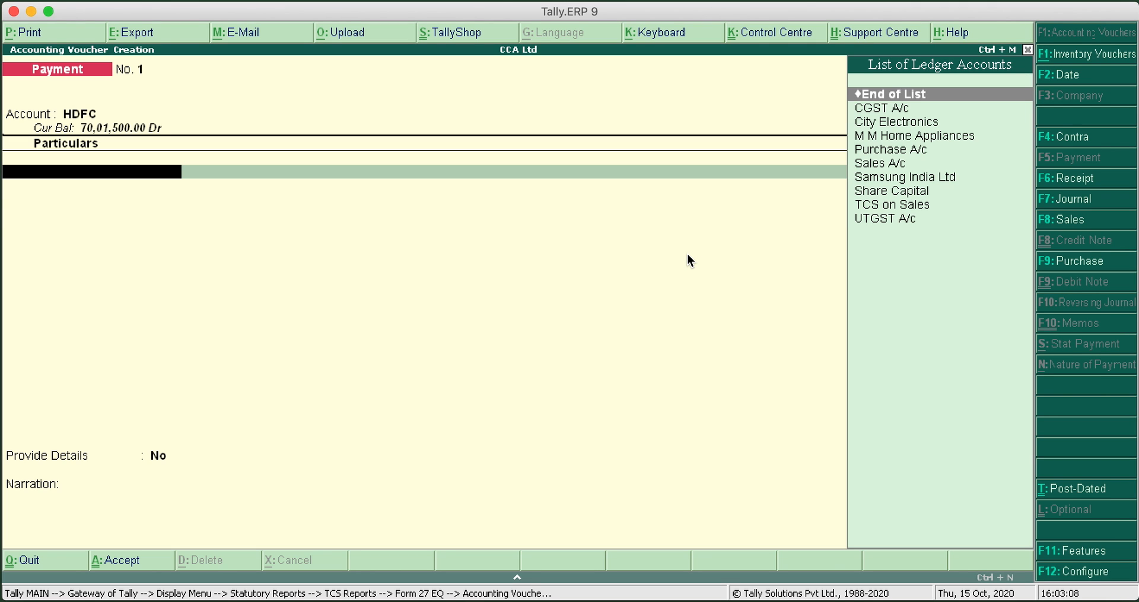
# Add the TCS on Sales ledger to the payment with payment type Unknown and amount 1,500, and end the particulars
pyautogui.press('Down')
pyautogui.press('Down')
pyautogui.press('Down')
pyautogui.press('Down')
pyautogui.press('Down')
pyautogui.press('Down')
pyautogui.press('Down')
pyautogui.press('Down')
pyautogui.press('Return')
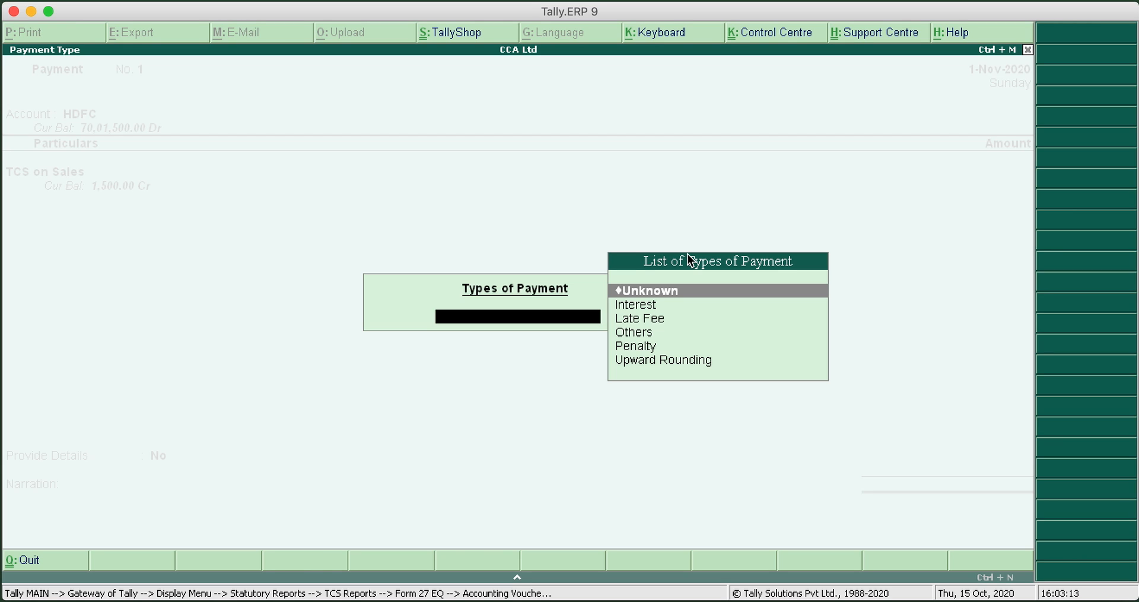
pyautogui.press('Return')
pyautogui.write('1,500')
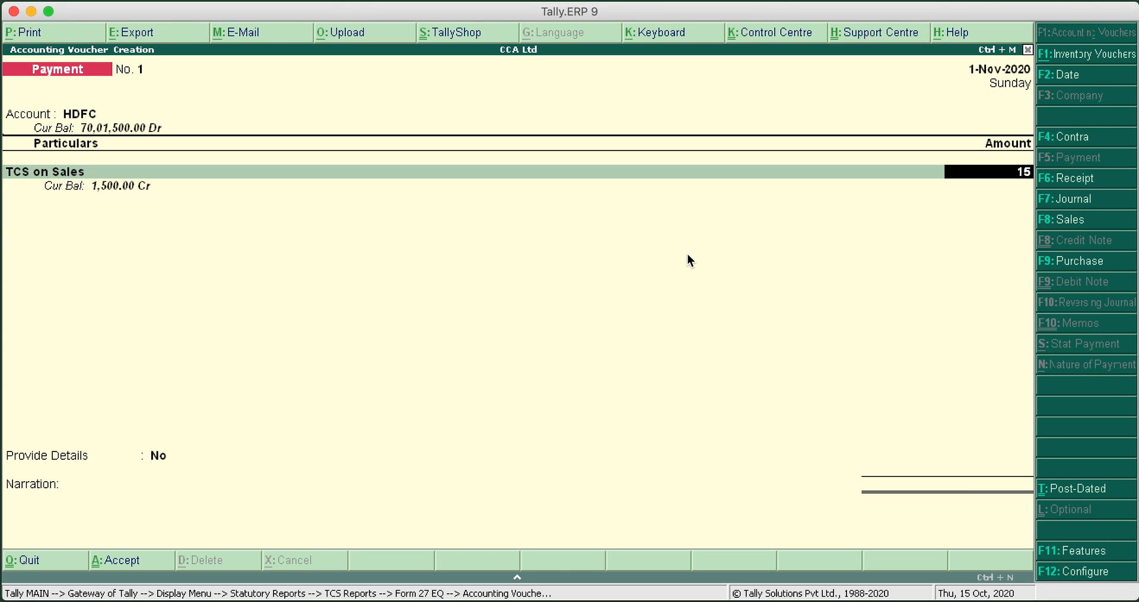
pyautogui.press('Return')
# Fill in the HDFC bank allocation as Cheque with instrument number 123457 dated 1-Nov-2020
pyautogui.press('Return')
pyautogui.press('Return')
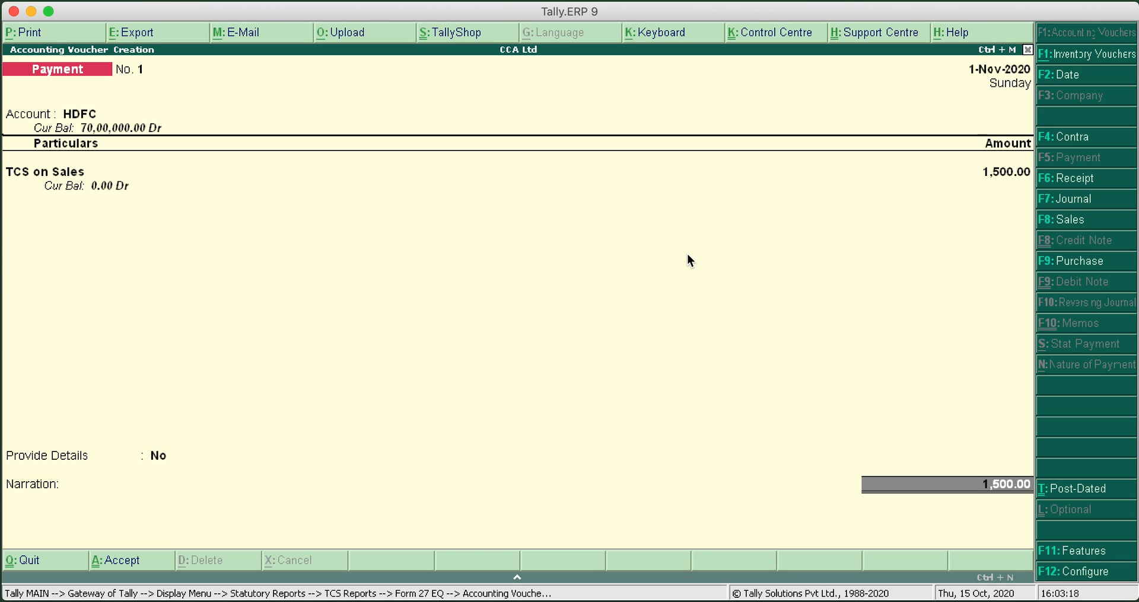
pyautogui.press('Return')
pyautogui.press('Return')
pyautogui.write('123457')
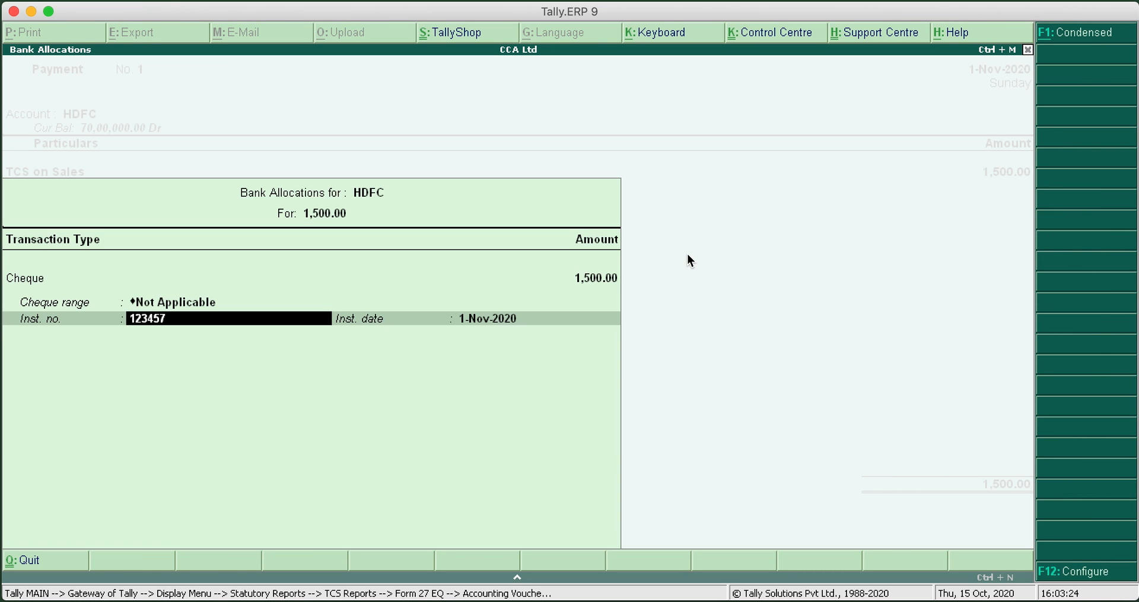
# Enter the narration "Cheque No. 123457" and save the payment voucher
pyautogui.press('Return')
pyautogui.press('Return')
pyautogui.write('C')
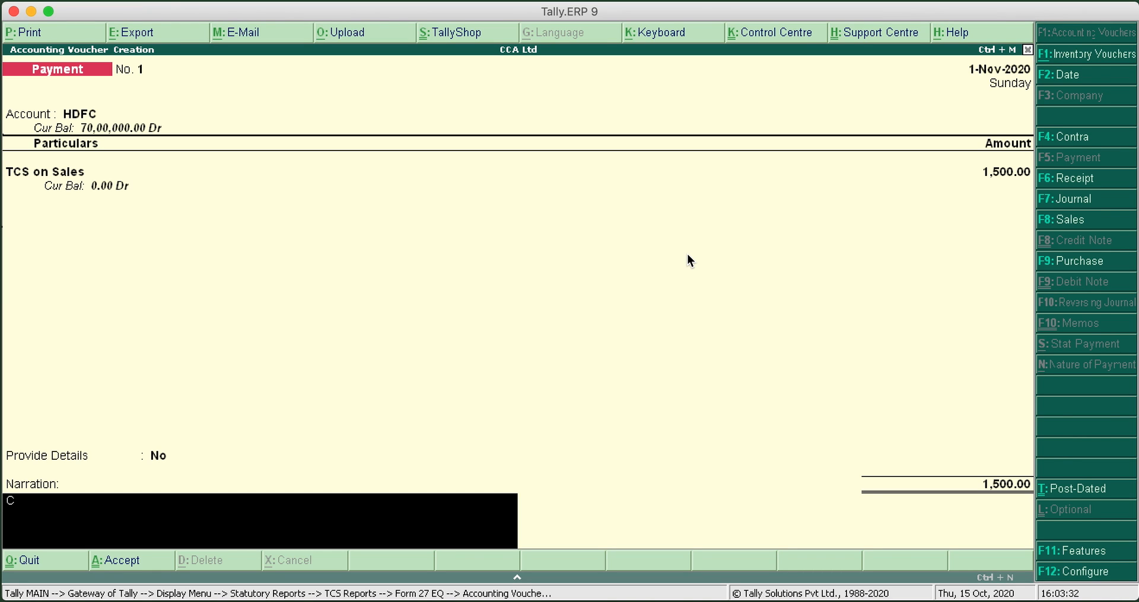
pyautogui.write('heque No. 123457')
pyautogui.press('Return')
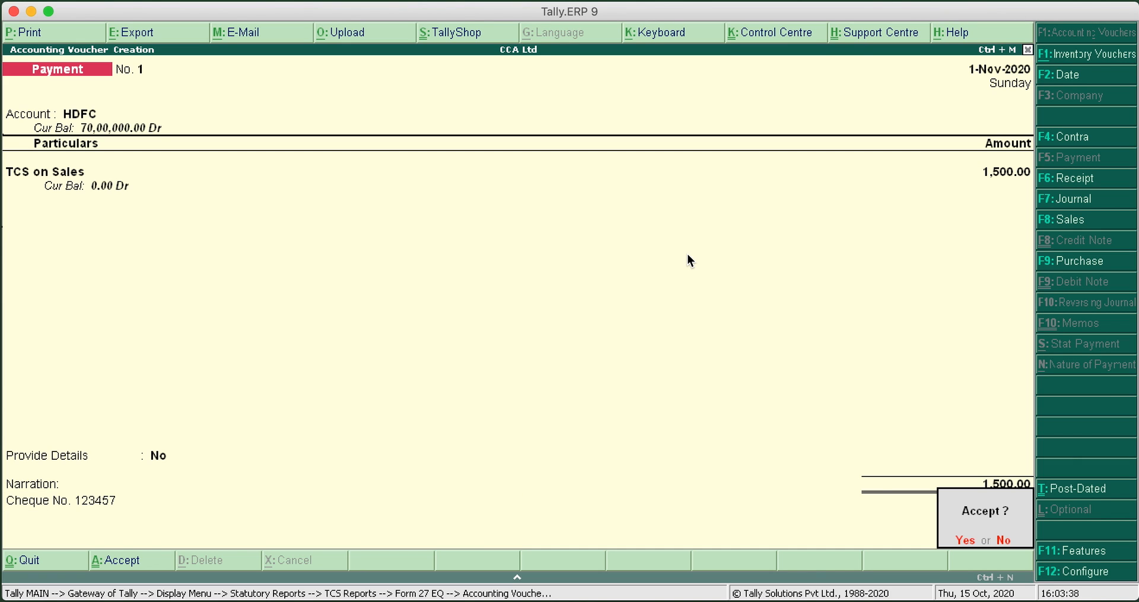
pyautogui.press('Return')
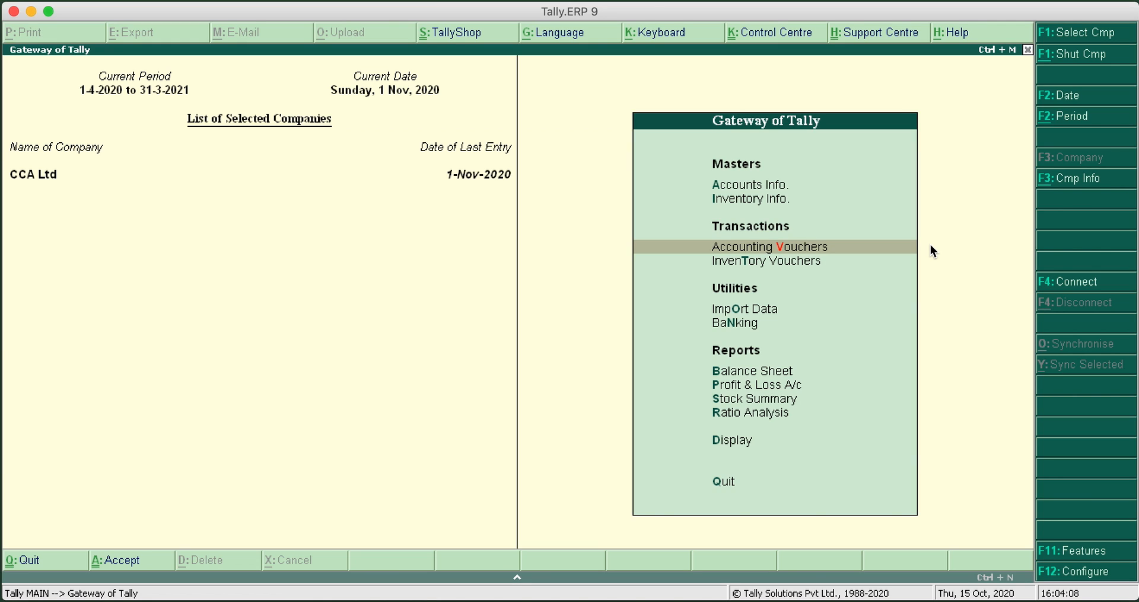
# Open the Sales A/c ledger for alteration, keeping its name and leaving the alias empty
pyautogui.press('Up')
pyautogui.press('Up')
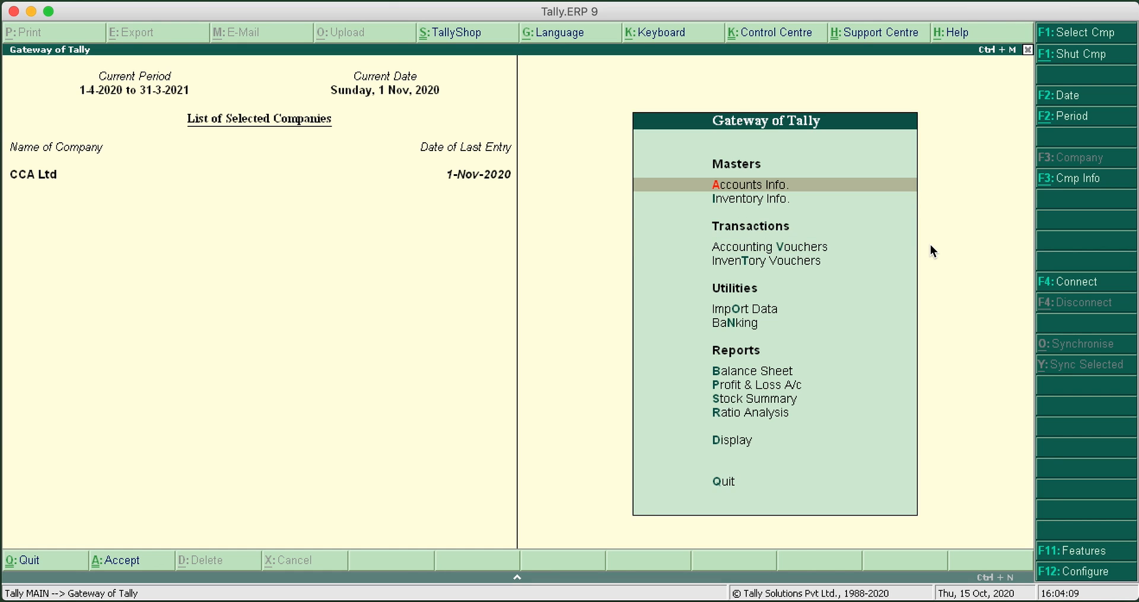
pyautogui.press('Return')
pyautogui.press('Down')
pyautogui.press('Return')
pyautogui.press('Down')
pyautogui.press('Down')
pyautogui.press('Return')
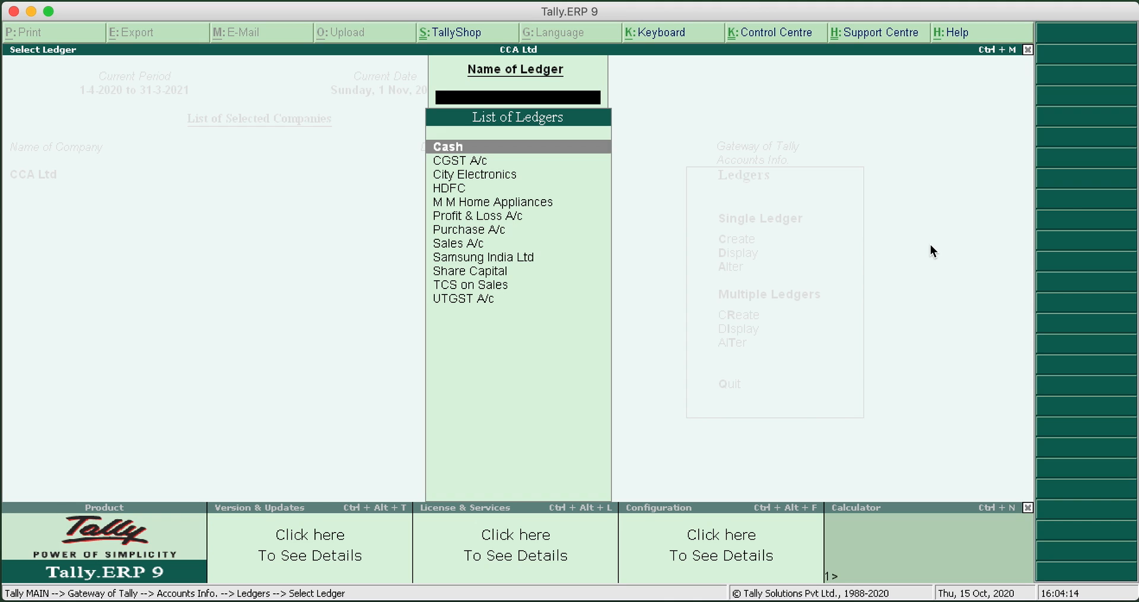
pyautogui.write('Sa')
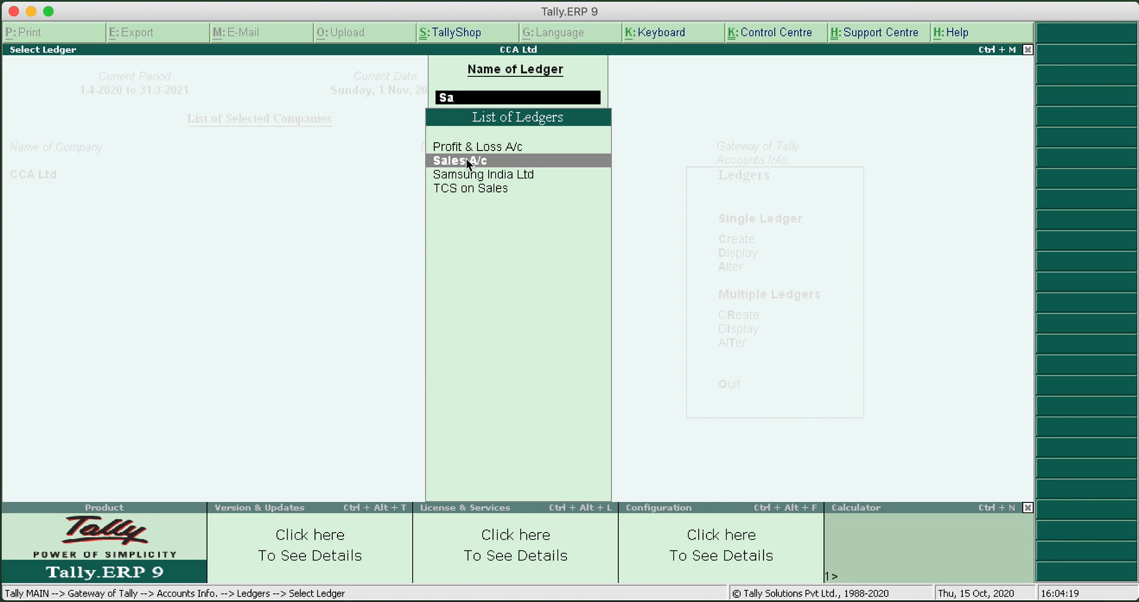
pyautogui.press('Return')
pyautogui.press('Return')
# Mark the Sales A/c ledger as TCS Applicable with nature of goods Sale on Any Goods, and save it
pyautogui.press('Return')
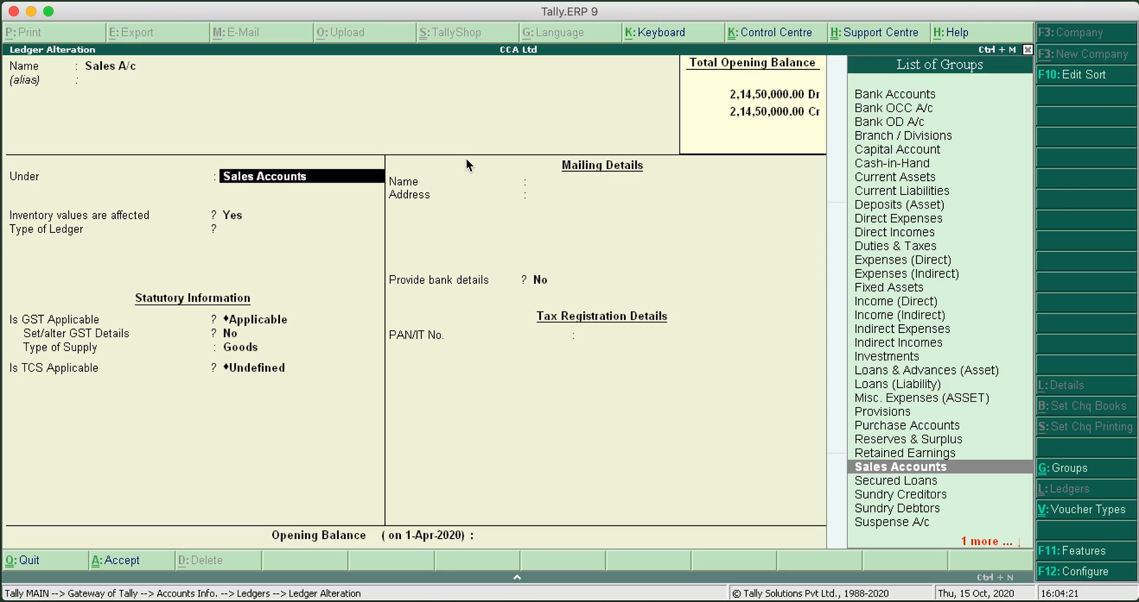
pyautogui.press('Return')
pyautogui.press('Return')
pyautogui.press('Return')
pyautogui.press('Return')
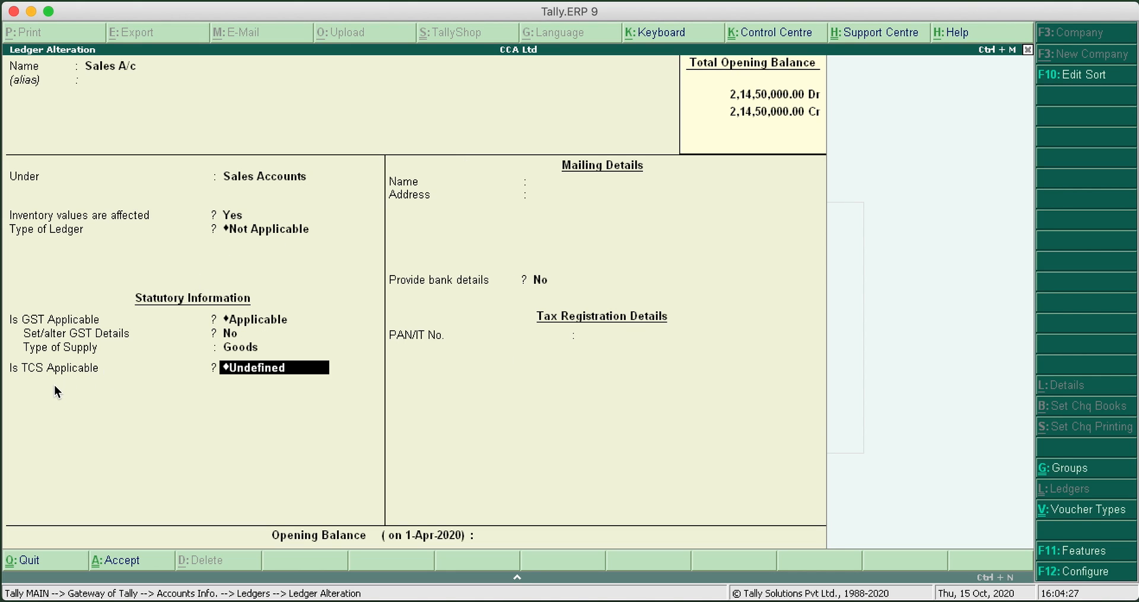
pyautogui.press('BackSpace')
pyautogui.press('Down')
pyautogui.press('Return')
pyautogui.press('Down')
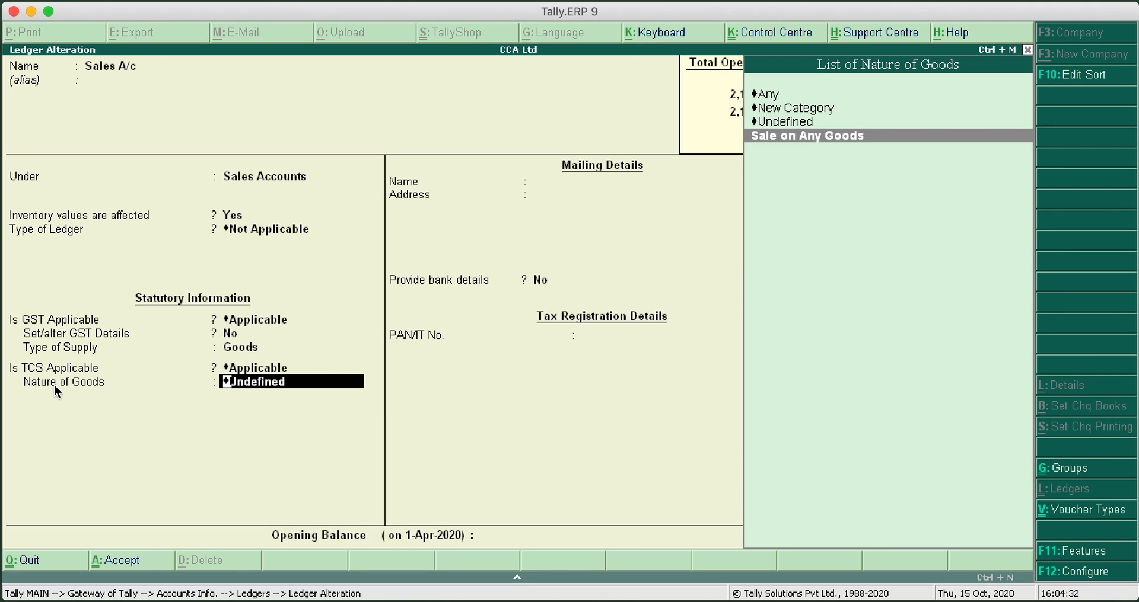
pyautogui.press('Return')
pyautogui.press('Return')
pyautogui.press('Return')
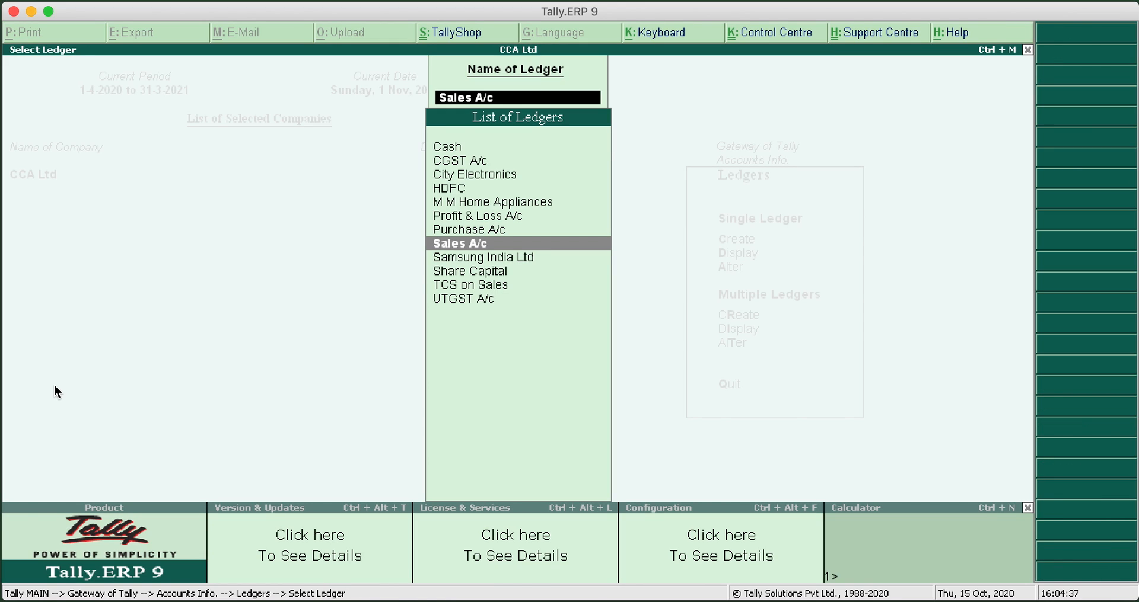
# Open the CGST A/c ledger for alteration and go through to its TCS setting, keeping the existing details
pyautogui.press('Up')
pyautogui.press('Up')
pyautogui.press('Up')
pyautogui.press('Up')
pyautogui.press('Up')
pyautogui.press('Up')
pyautogui.press('Return')
pyautogui.press('Return')
pyautogui.press('Return')
pyautogui.press('Return')
pyautogui.press('Return')
pyautogui.press('Return')
pyautogui.press('Return')
pyautogui.press('Return')
pyautogui.press('Return')
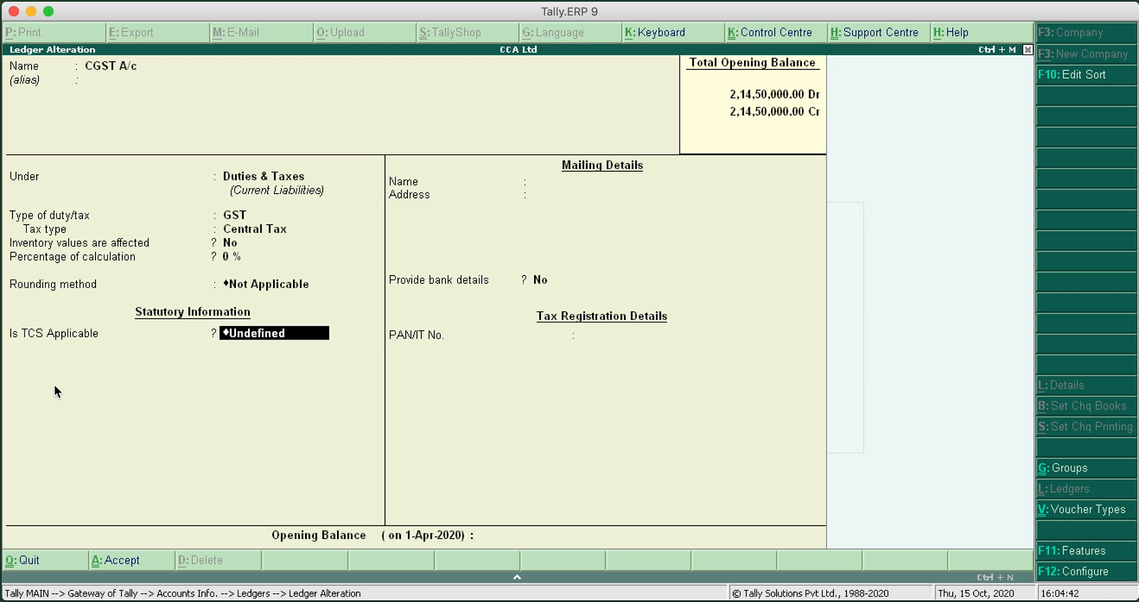
# Set TCS to Applicable for CGST A/c with nature of goods Sale on Any Goods, and save the ledger
pyautogui.press('Return')
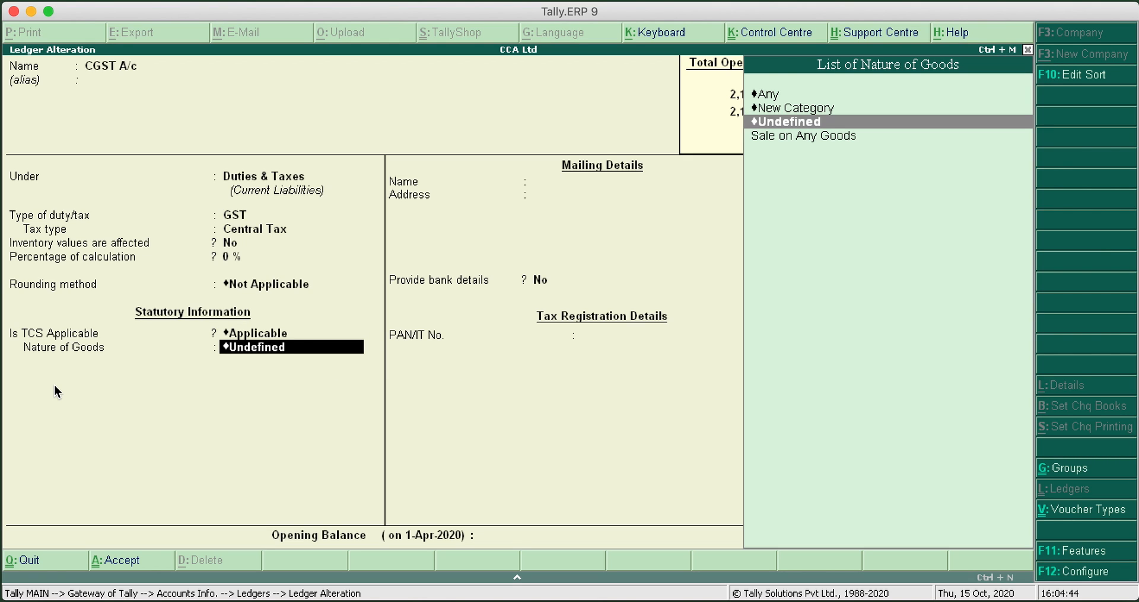
pyautogui.press('Down')
pyautogui.press('Return')
# Open the UTGST A/c ledger for alteration and go through to its TCS setting, keeping the existing details
pyautogui.press('Return')
pyautogui.press('Return')
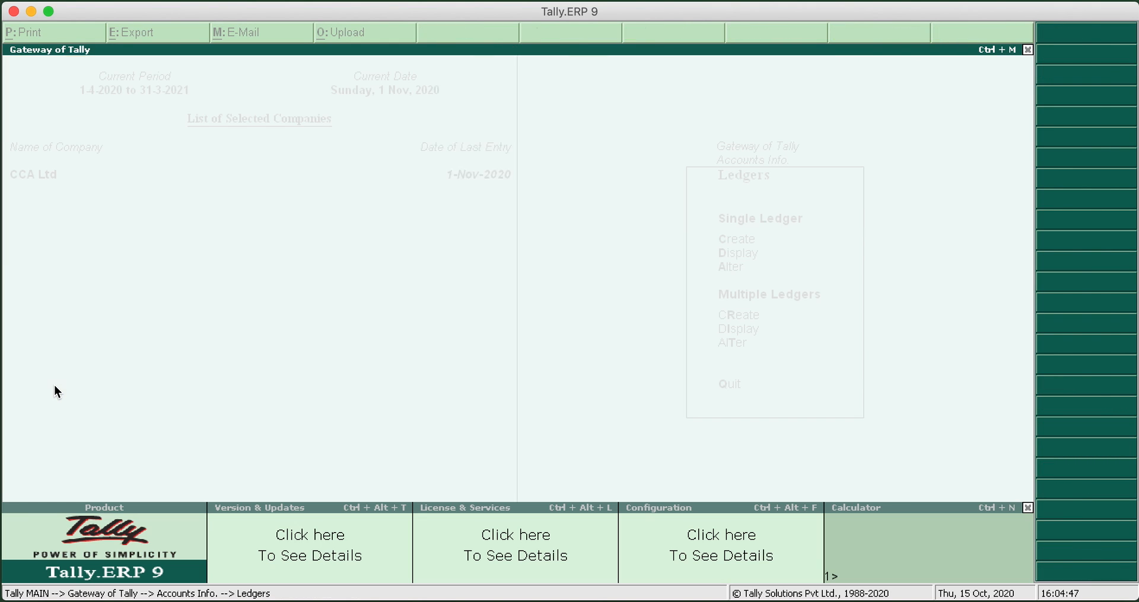
pyautogui.write('U')
pyautogui.press('Return')
pyautogui.press('Return')
pyautogui.press('Return')
pyautogui.press('Return')
# Set TCS to Applicable for UTGST A/c with nature of goods Sale on Any Goods, and save the ledger
pyautogui.press('Return')
pyautogui.press('Return')
pyautogui.press('Return')
pyautogui.press('Return')
pyautogui.press('Return')
pyautogui.press('Return')
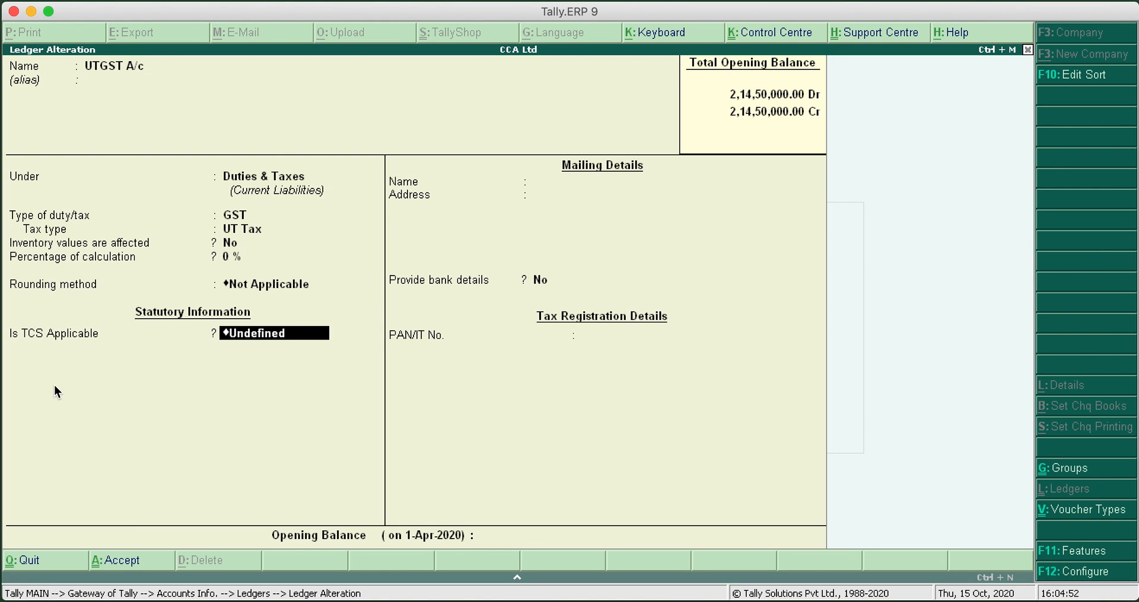
pyautogui.press('Up')
pyautogui.press('Up')
pyautogui.press('Return')
pyautogui.press('Down')
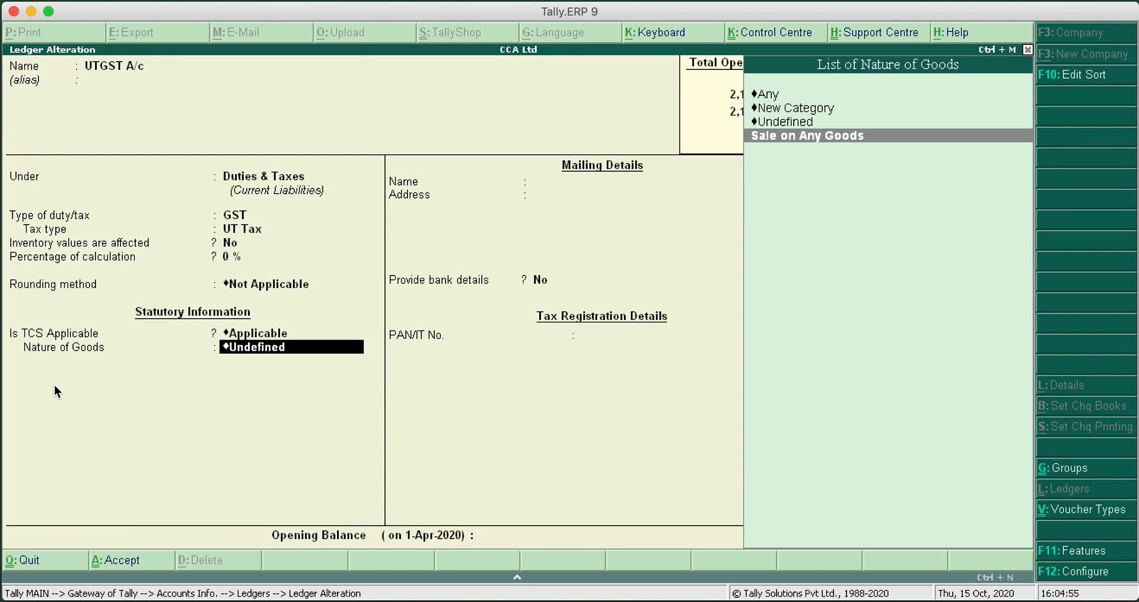
# Leave the ledger masters and open the stock item Samsung LED TV 75" for alteration
pyautogui.press('Return')
pyautogui.press('Return')
pyautogui.press('Return')
pyautogui.press('Return')
pyautogui.press('Escape')
pyautogui.press('Escape')
pyautogui.press('Escape')
pyautogui.press('Down')
pyautogui.press('Return')
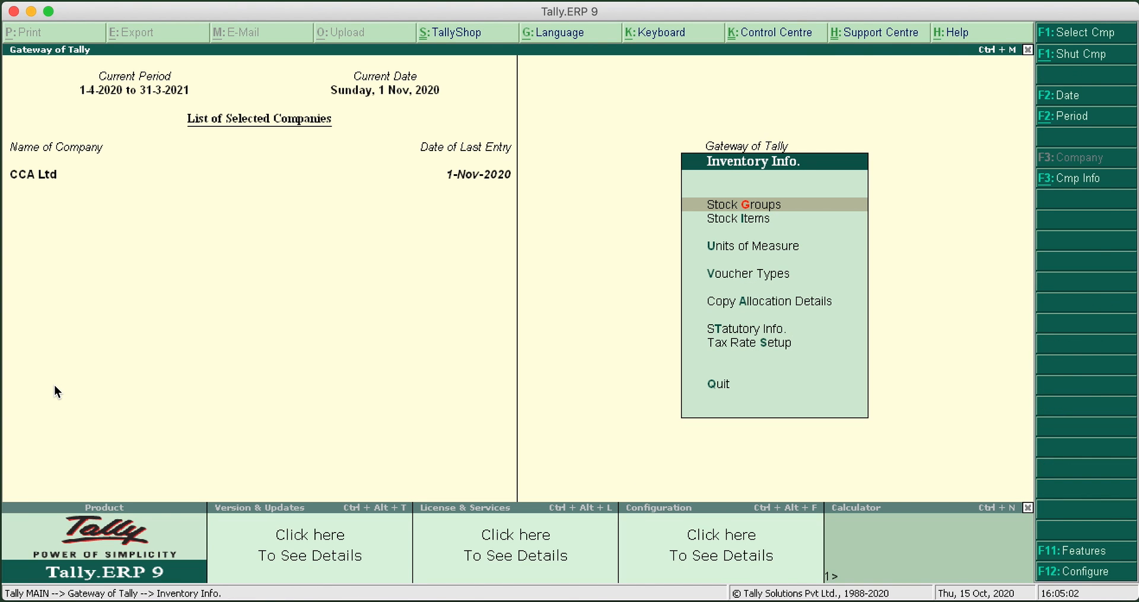
pyautogui.press('Down')
pyautogui.press('Return')
pyautogui.press('Down')
pyautogui.press('Down')
pyautogui.press('Return')
pyautogui.press('Down')
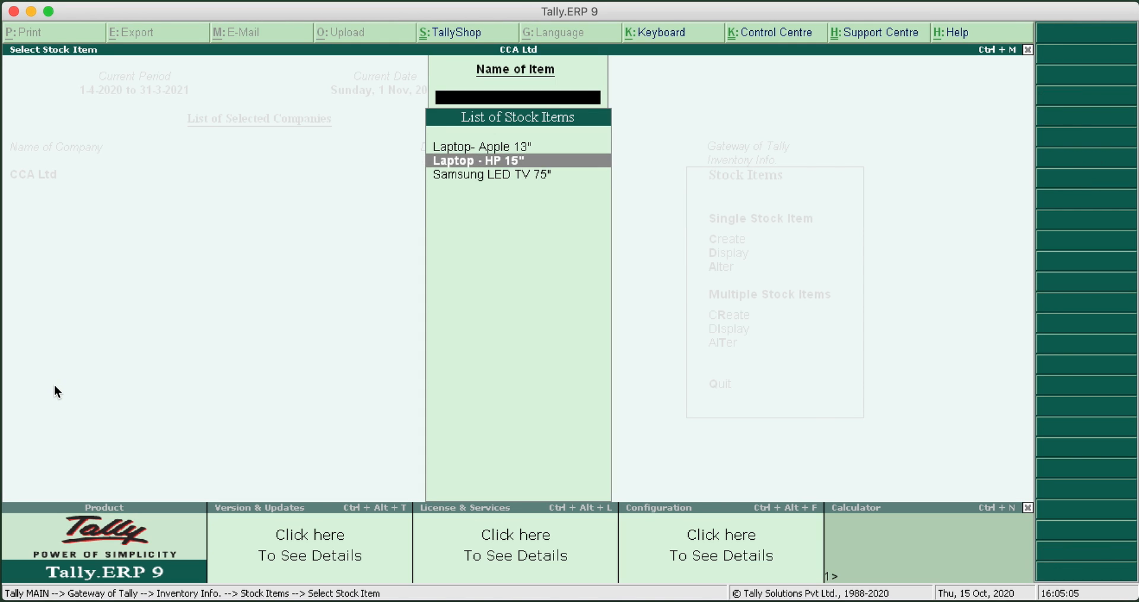
pyautogui.press('Down')
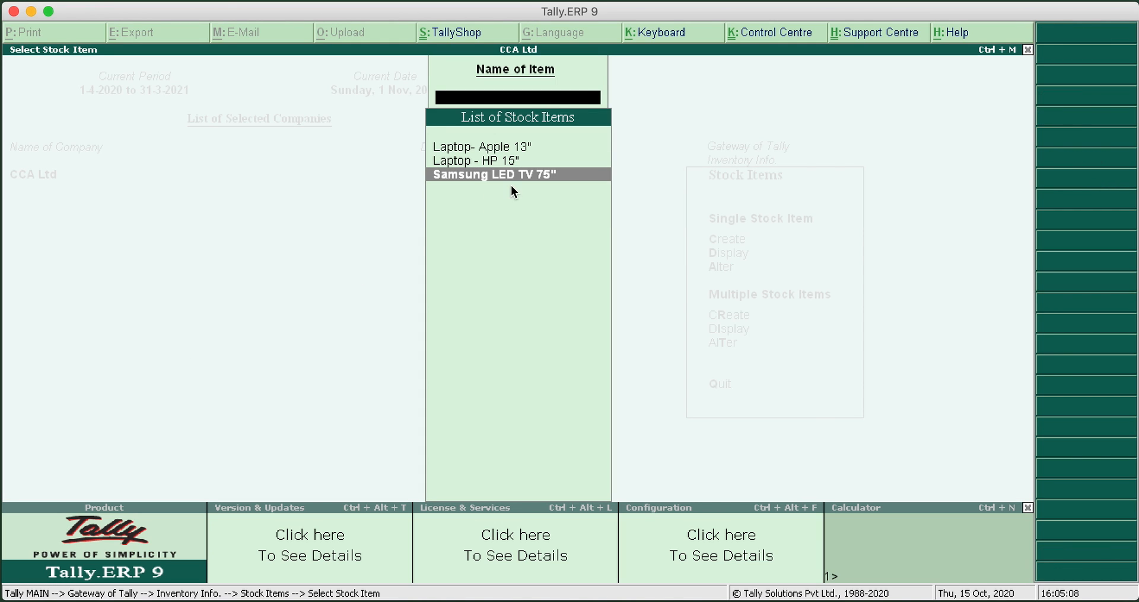
pyautogui.press('Return')
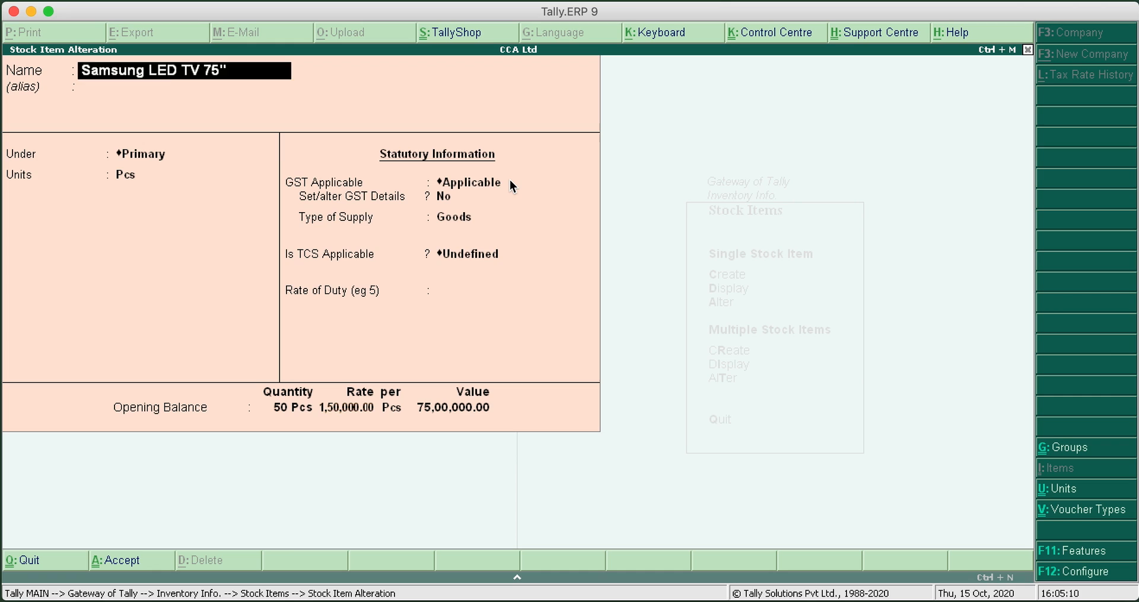
# Make the Samsung LED TV 75" TCS Applicable with nature of goods Sale on Any Goods, and save the stock item
pyautogui.press('Return')
pyautogui.press('Return')
pyautogui.press('Return')
pyautogui.press('Return')
pyautogui.press('Return')
pyautogui.press('Return')
pyautogui.press('Return')
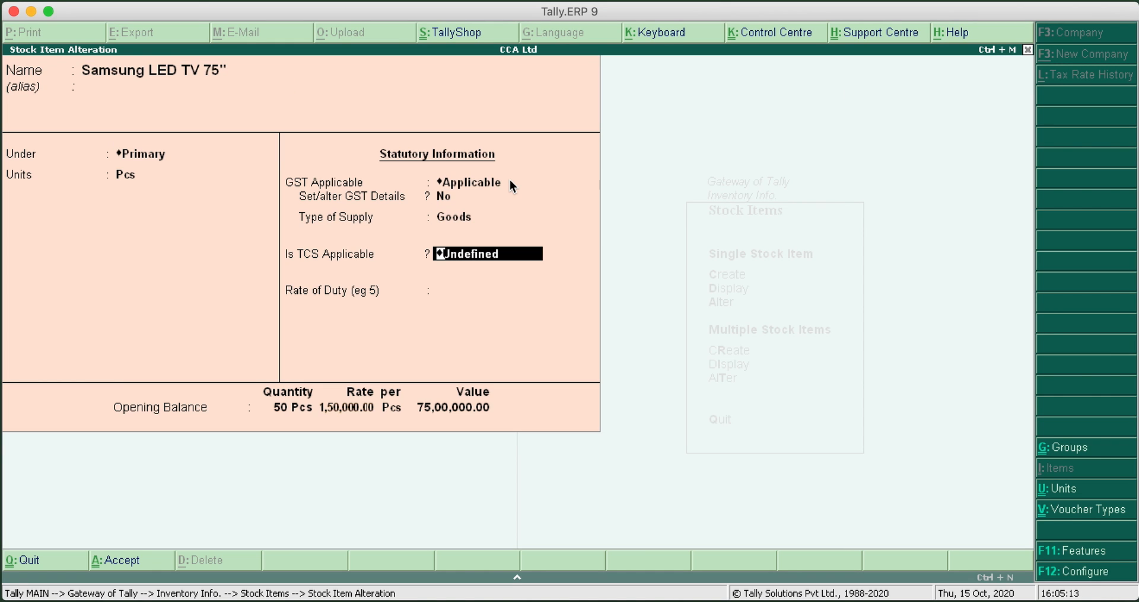
pyautogui.press('Return')
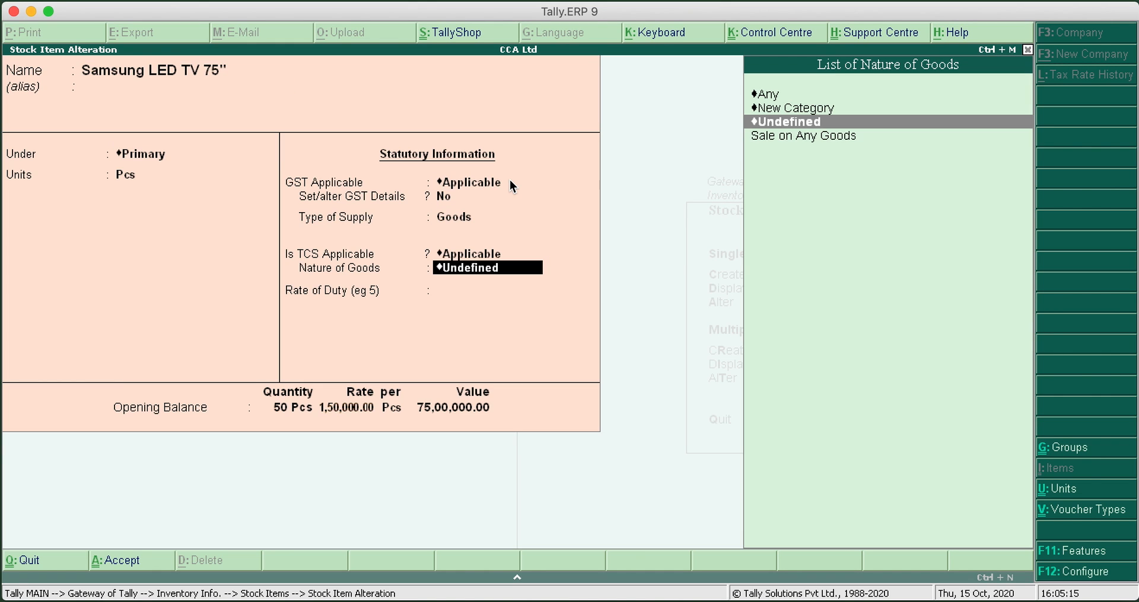
pyautogui.press('Down')
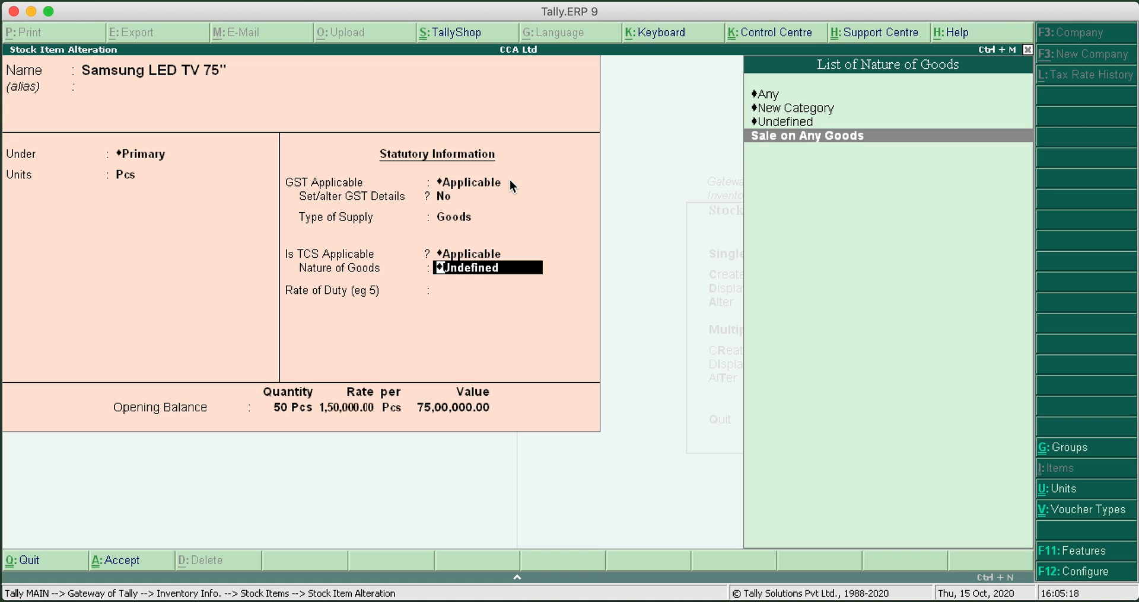
pyautogui.press('Return')
pyautogui.press('Return')
pyautogui.press('Return')
pyautogui.press('Return')
pyautogui.press('Return')
pyautogui.press('Return')
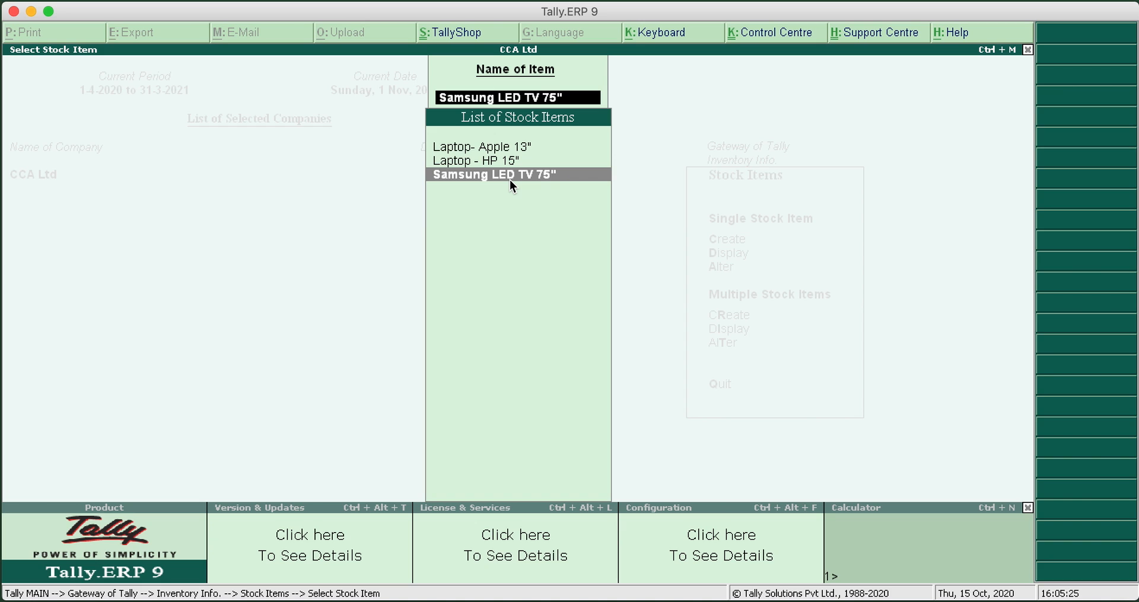
# Leave the inventory masters and start a sales voucher dated 1-Dec-2020 with reference number 200
pyautogui.press('Escape')
pyautogui.press('Escape')
pyautogui.press('Escape')
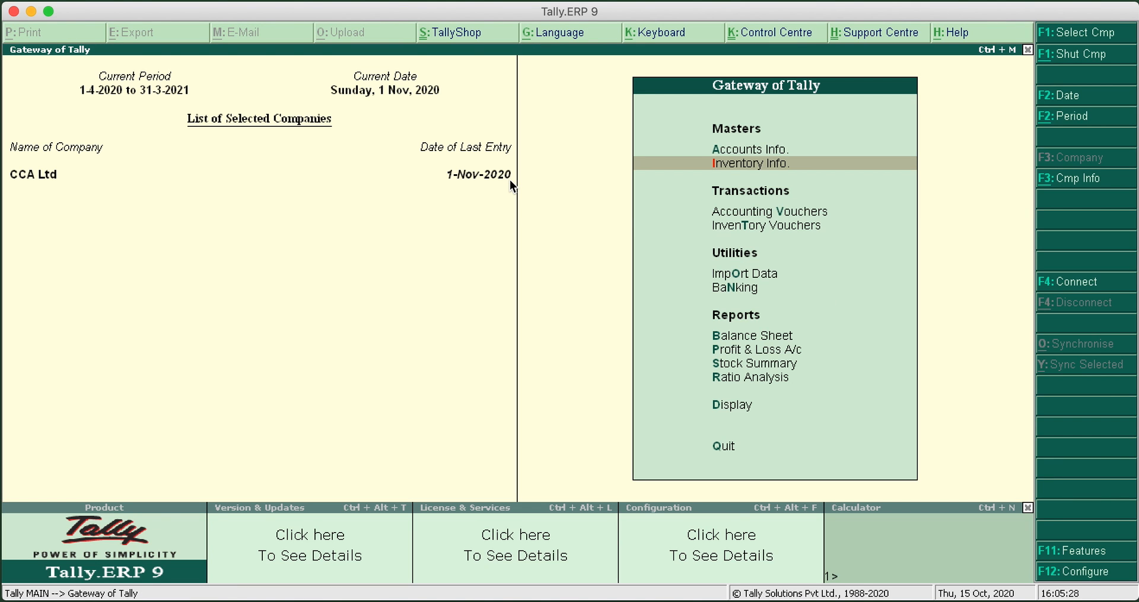
pyautogui.press('Down')
pyautogui.press('Return')
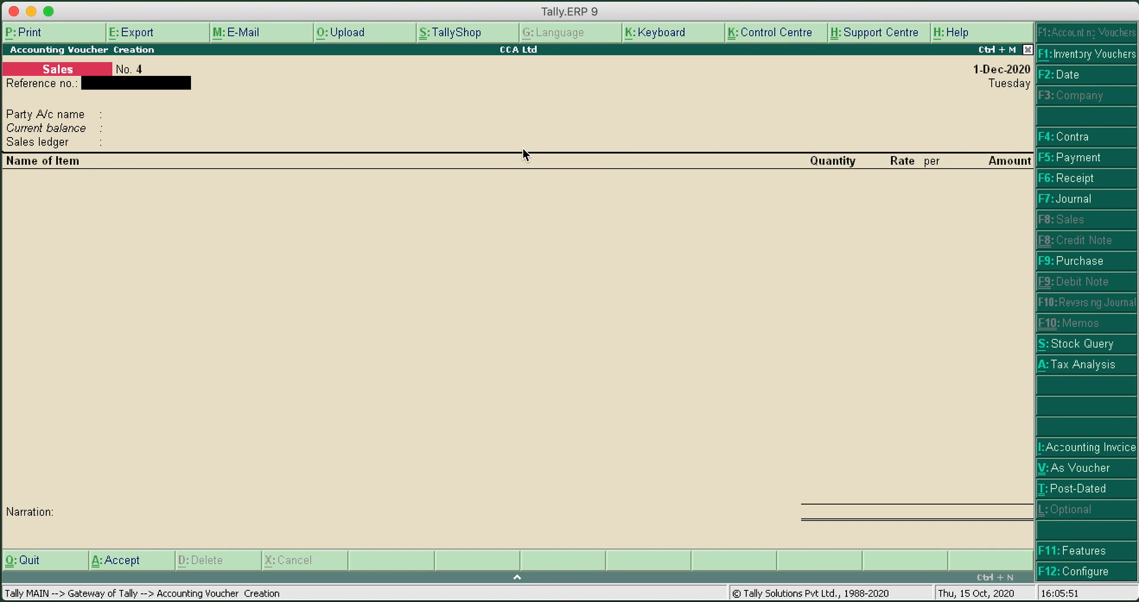
pyautogui.write('200')
pyautogui.press('Return')
# Choose City Electronics as the party and Sales A/c as the sales ledger, with TCS nature of goods Sale on Any Goods
pyautogui.press('Down')
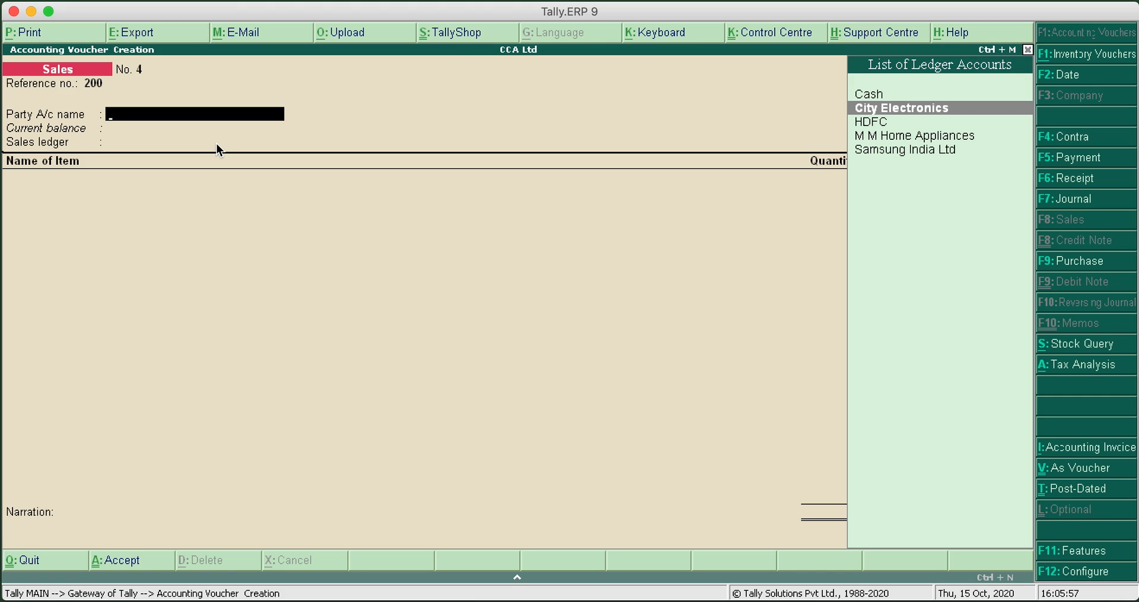
pyautogui.press('Return')
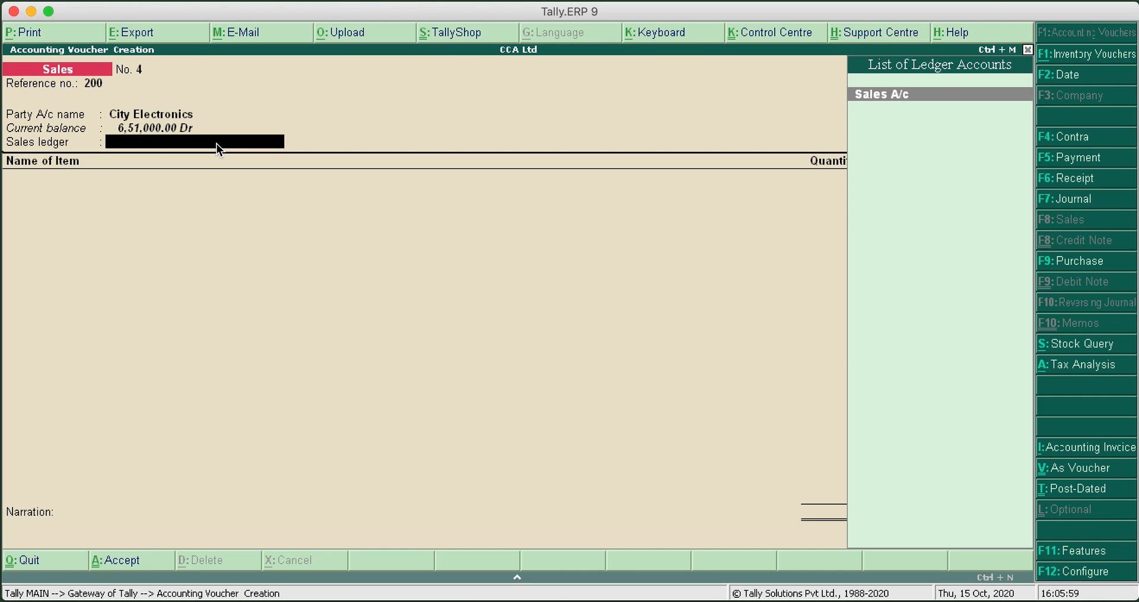
pyautogui.press('Return')
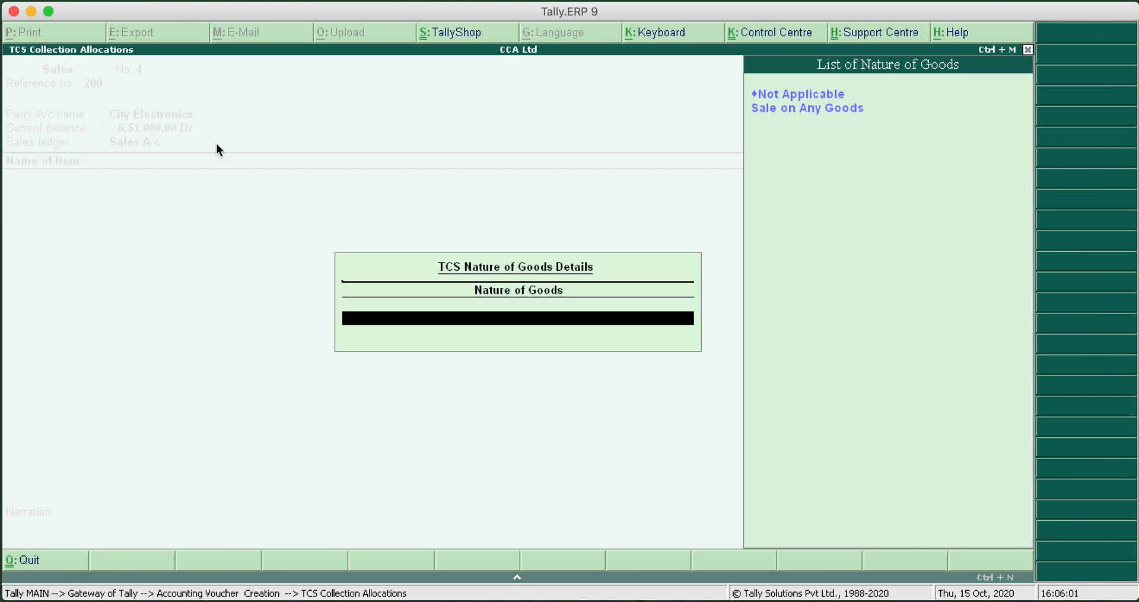
pyautogui.press('Down')
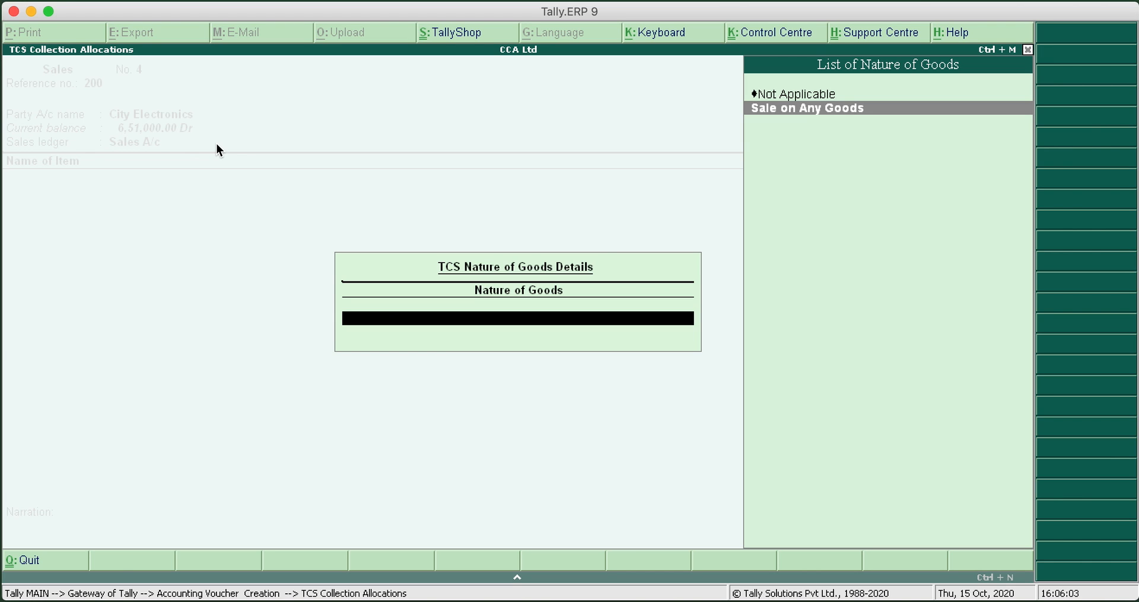
pyautogui.press('Return')
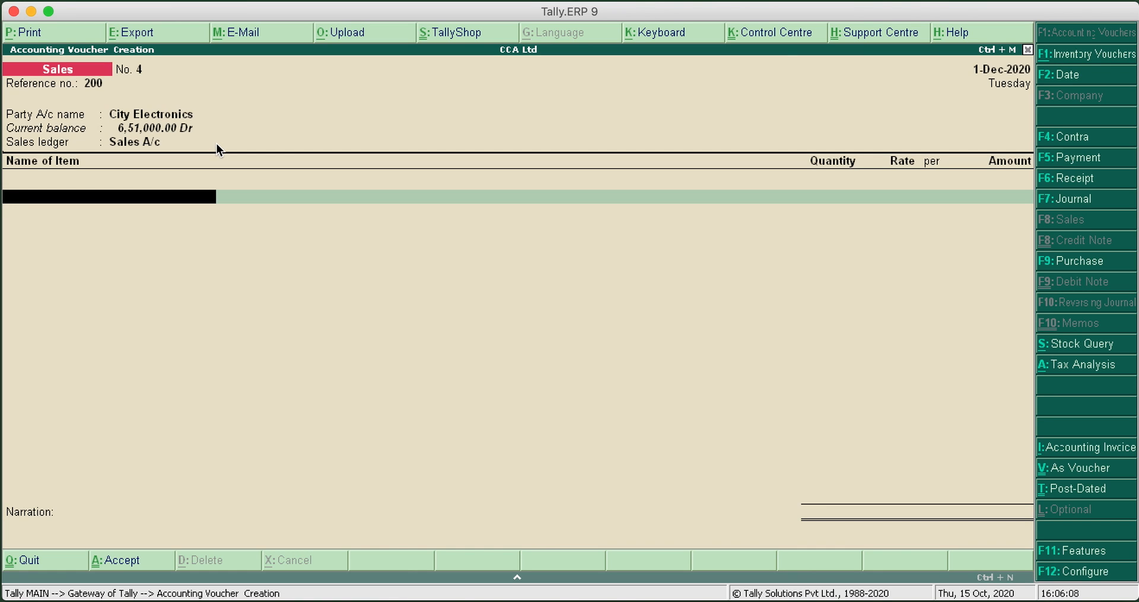
# Add 10 Pcs of Samsung LED TV 75" to the sales voucher at a rate of 2,00,000.00 per piece
pyautogui.write('S')
pyautogui.press('Return')
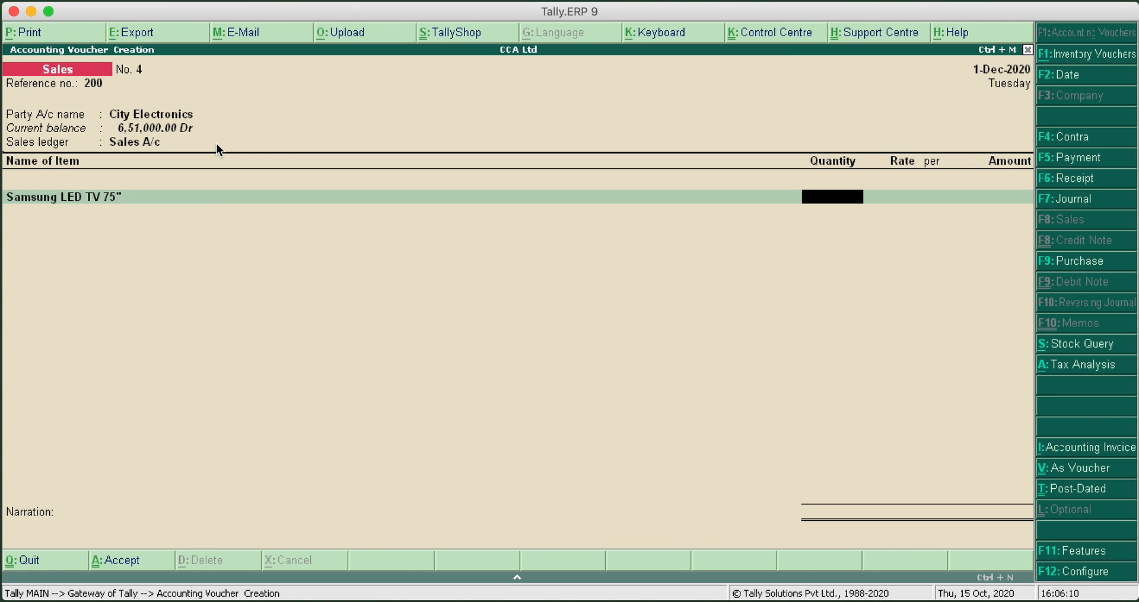
pyautogui.write('10')
pyautogui.press('Return')
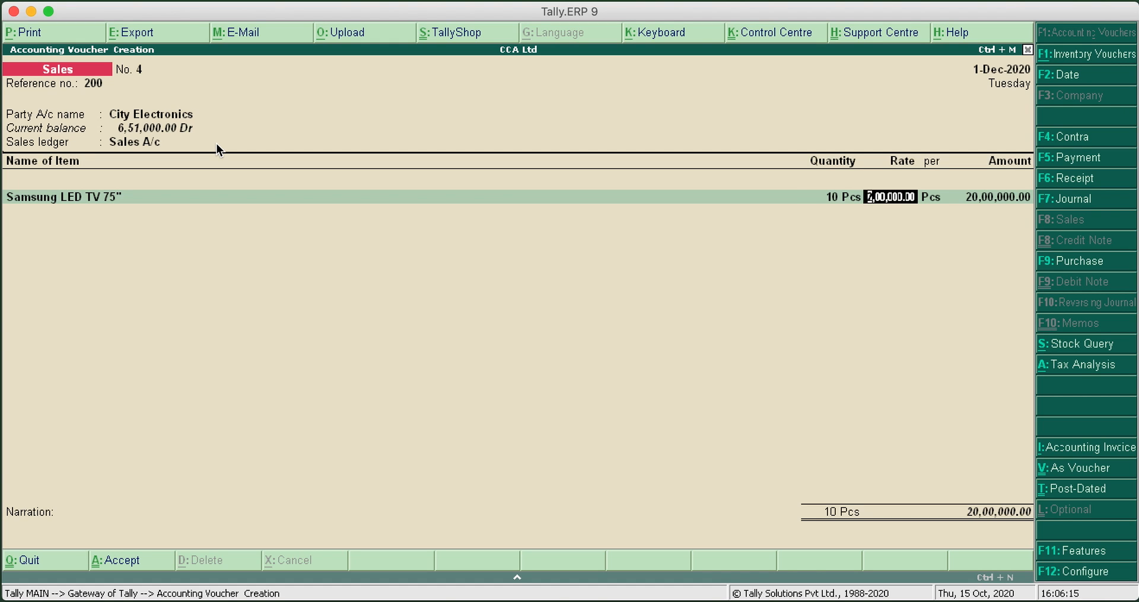
pyautogui.press('Return')
pyautogui.press('Return')
pyautogui.press('Return')
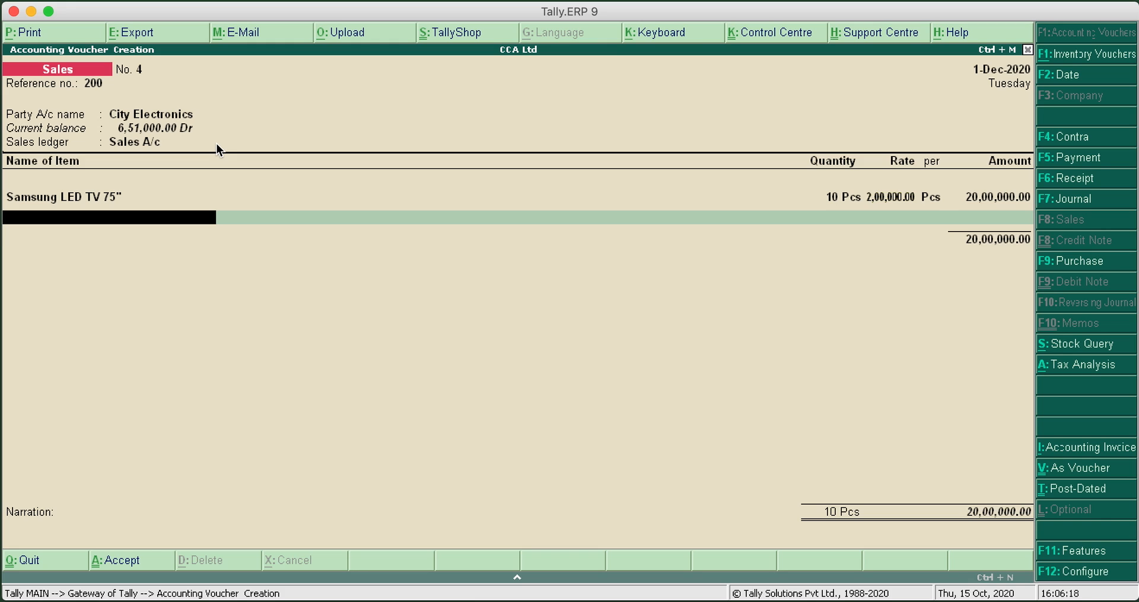
# End the item list and add the CGST A/c ledger with TCS nature of goods Sale on Any Goods
pyautogui.press('Return')
pyautogui.write('CGST A/c')
pyautogui.press('Return')
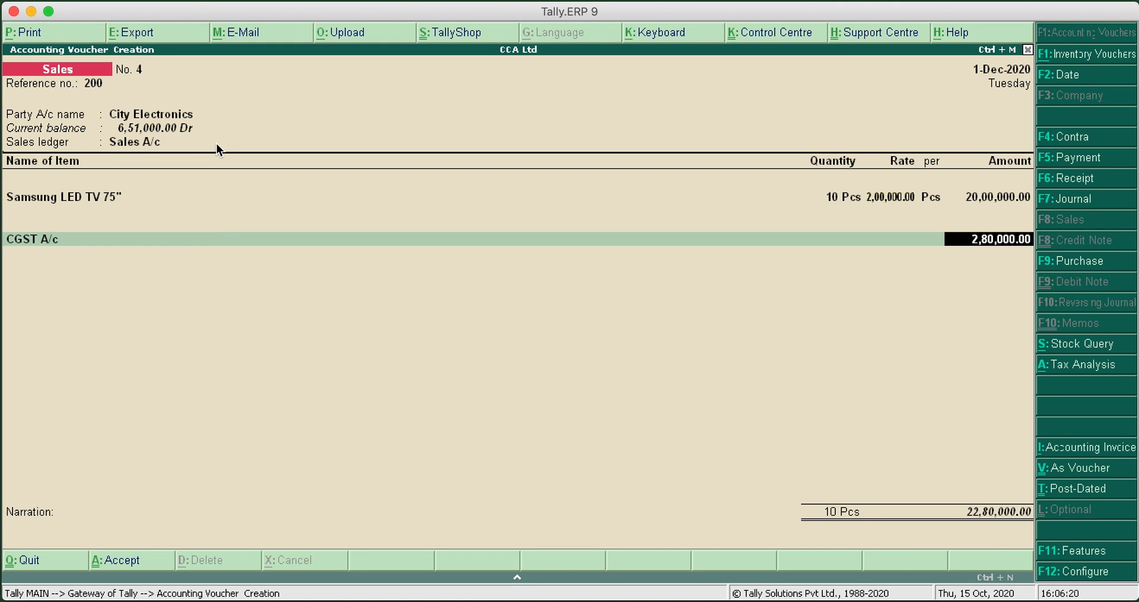
pyautogui.press('Return')
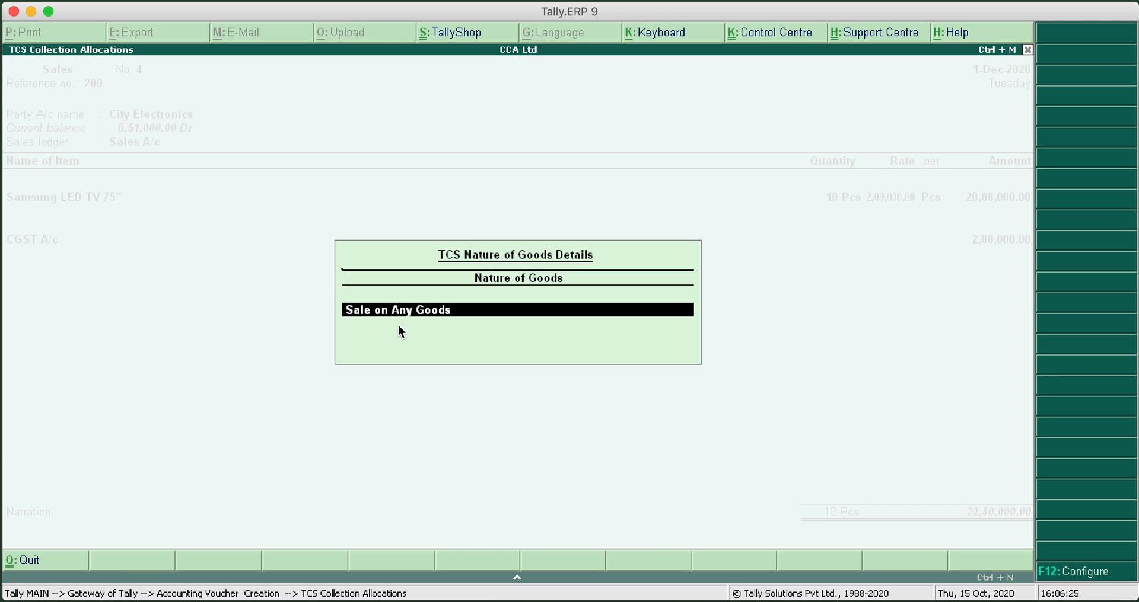
pyautogui.press('Return')
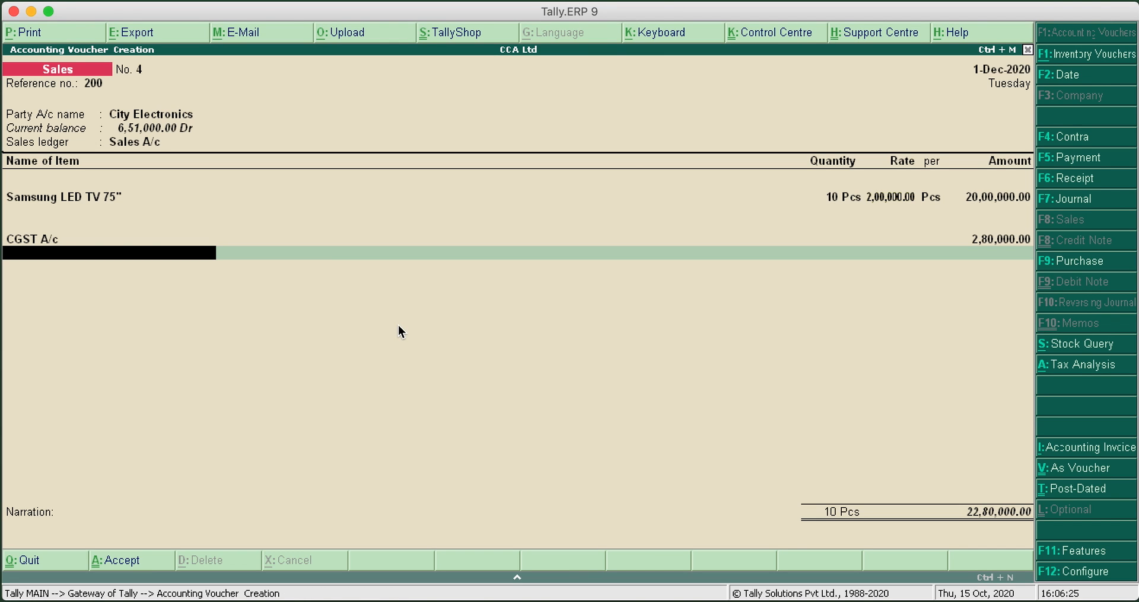
# Add the UTGST A/c ledger to the sales voucher with TCS nature of goods Sale on Any Goods
pyautogui.write('U')
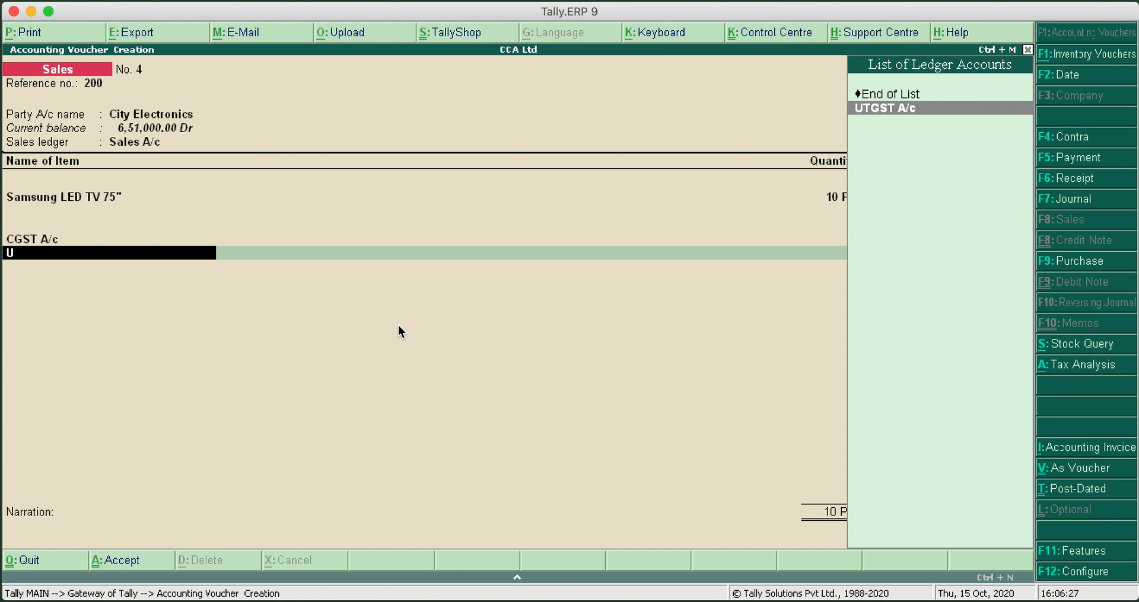
pyautogui.click(884, 109)
pyautogui.press('Return')
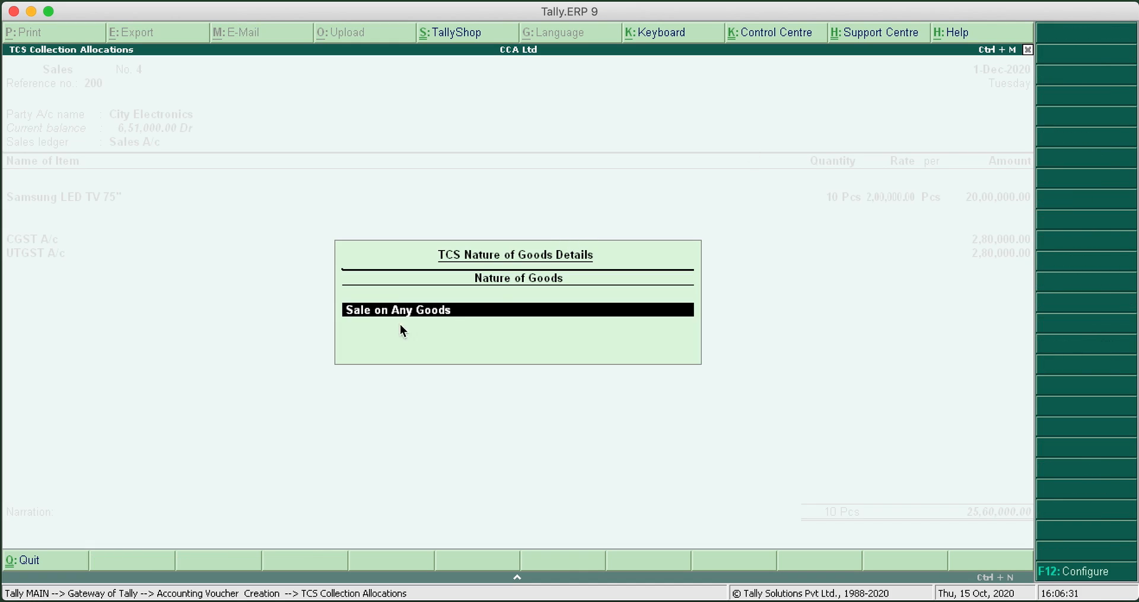
pyautogui.press('Return')
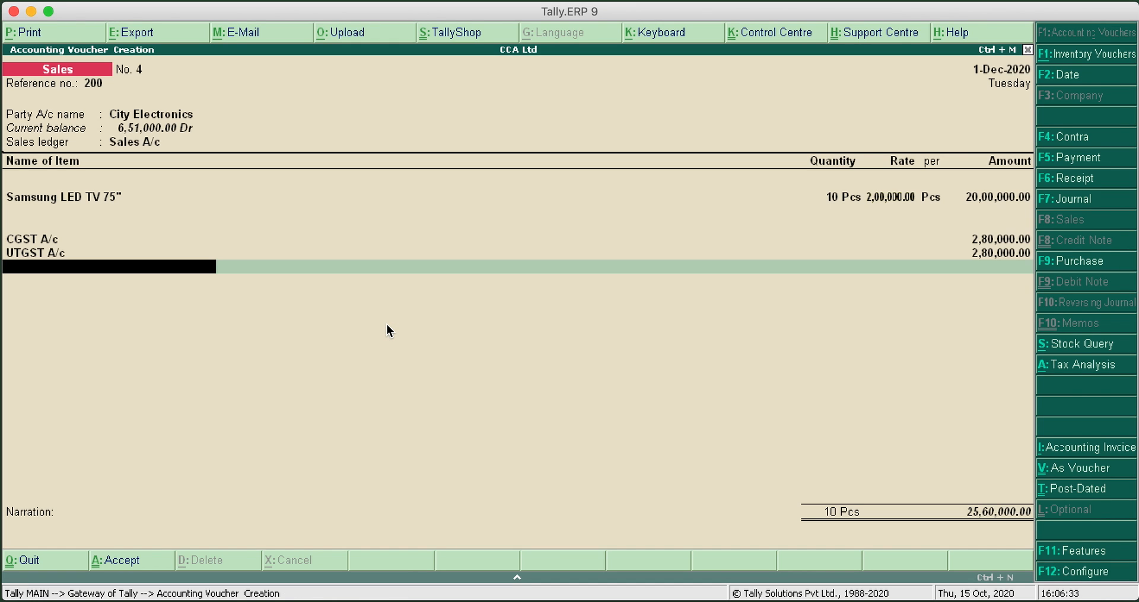
# Add the TCS on Sales ledger with its calculated amount and end the ledger list, moving to the narration
pyautogui.write('T')
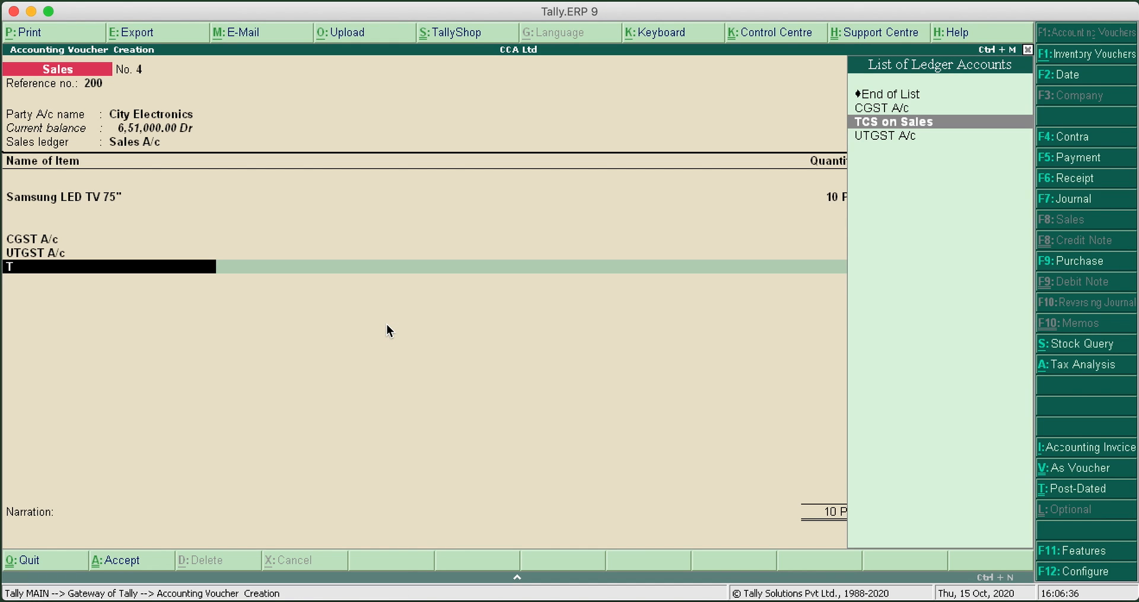
pyautogui.press('Return')
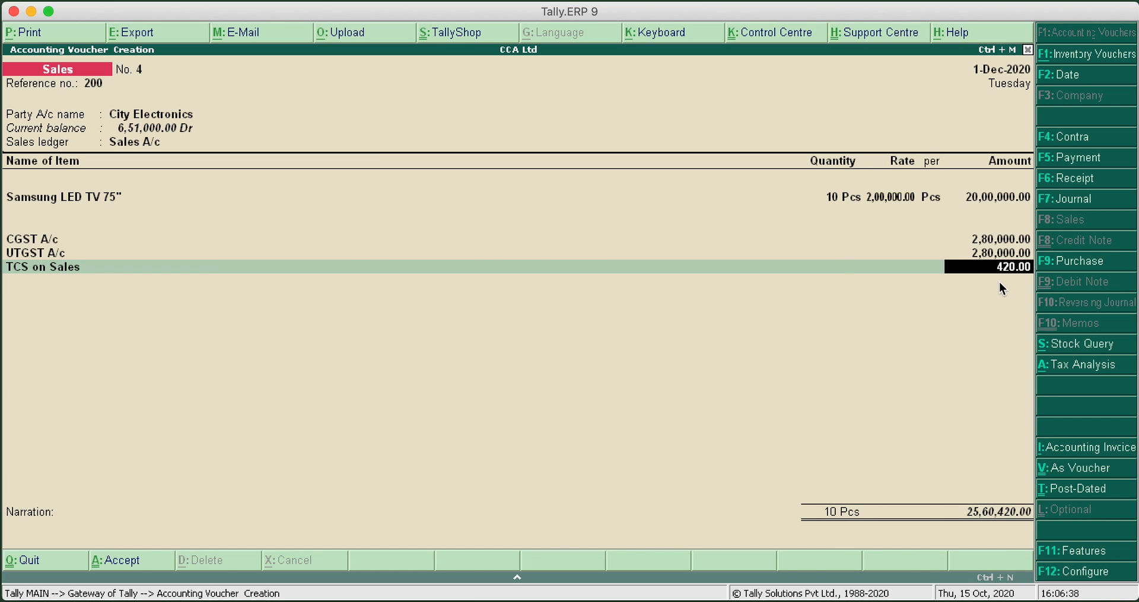
pyautogui.press('Return')
pyautogui.press('Return')
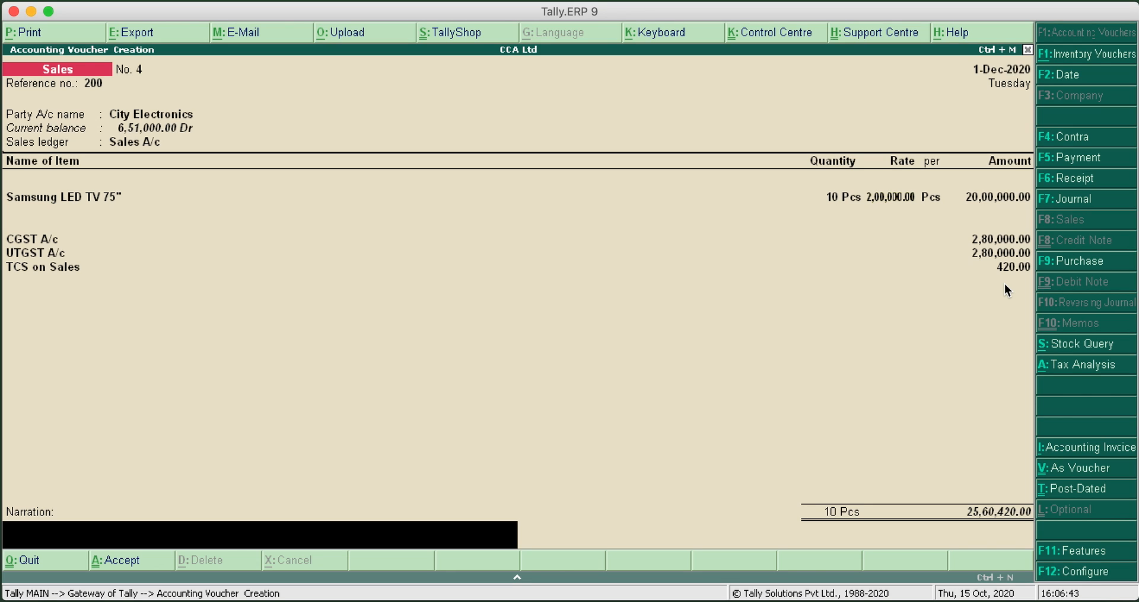
# Enter the narration Bill No. 200 and save the sales voucher for City Electronics
pyautogui.write('Bill No. 200')
pyautogui.press('Return')
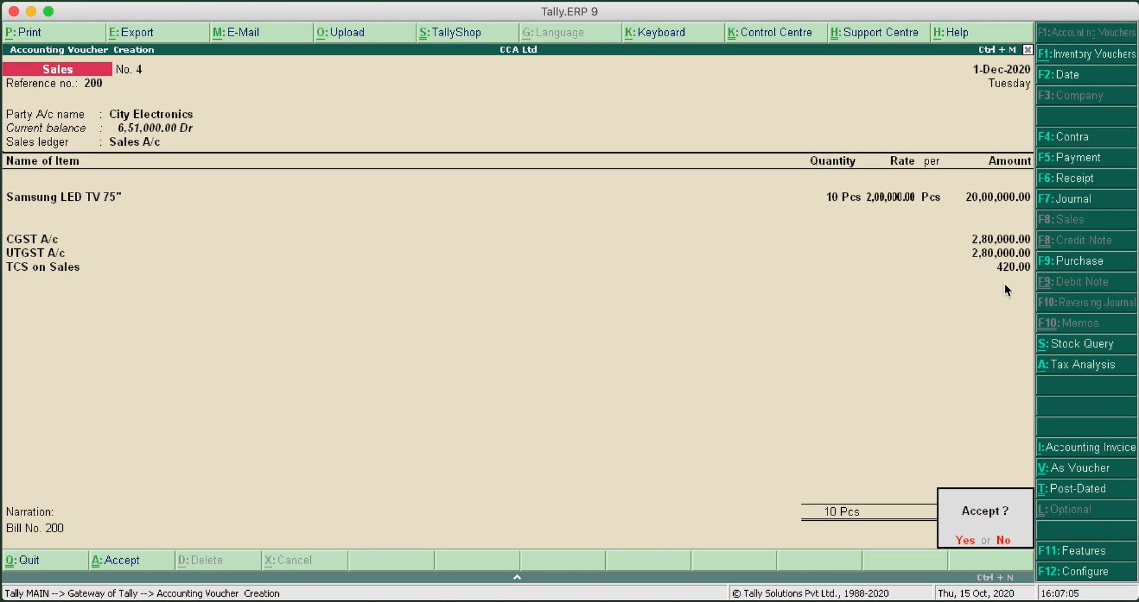
pyautogui.press('Return')
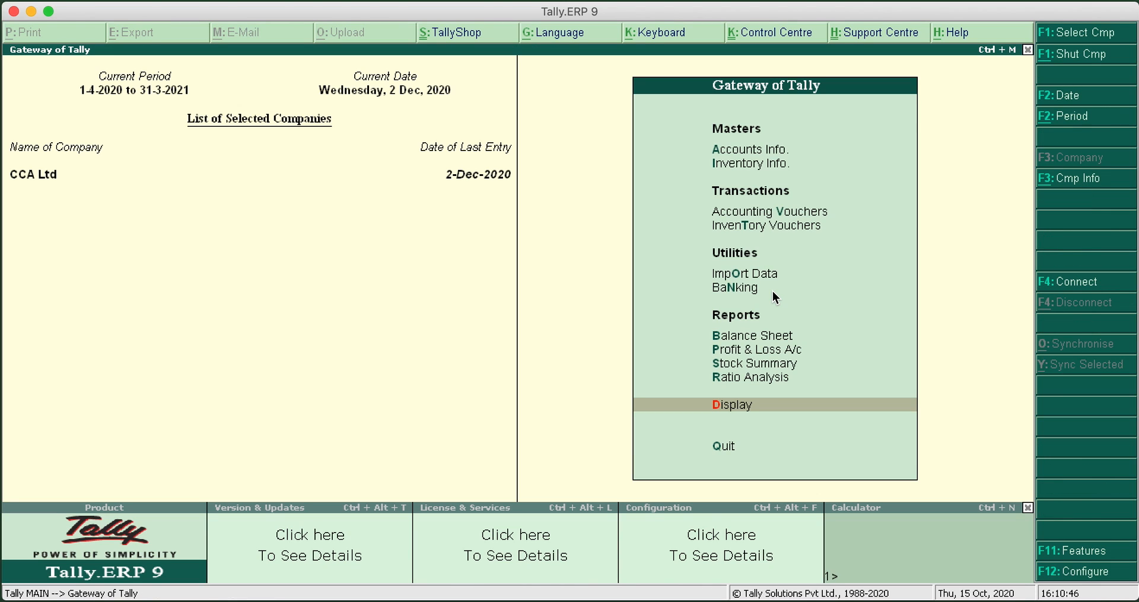
# Start creating a single ledger and name it TCS on Purchase
pyautogui.click(771, 150)
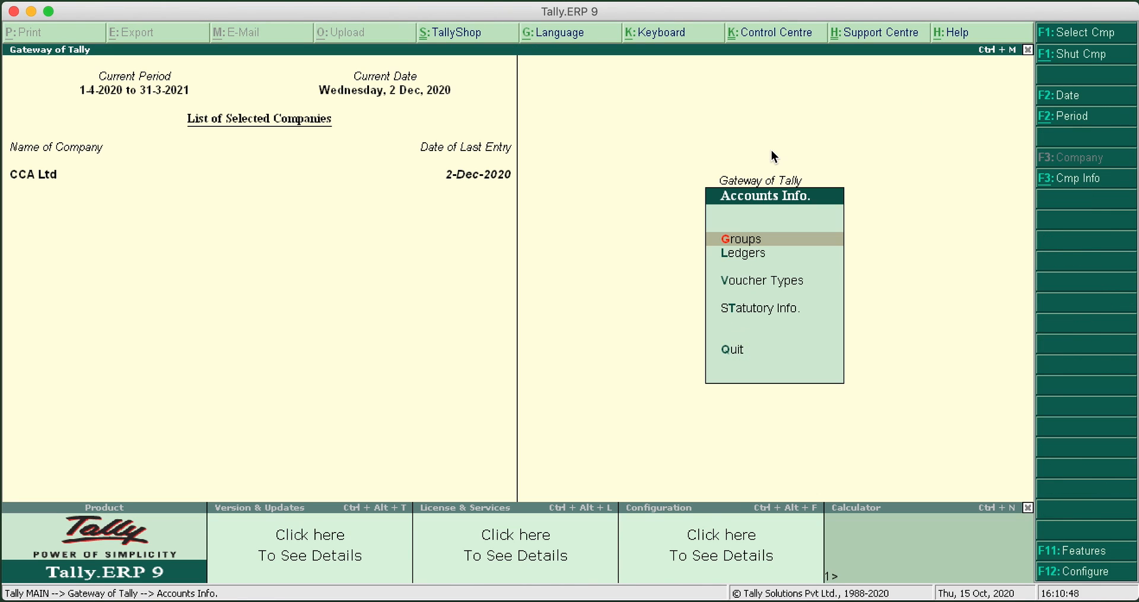
pyautogui.click(747, 256)
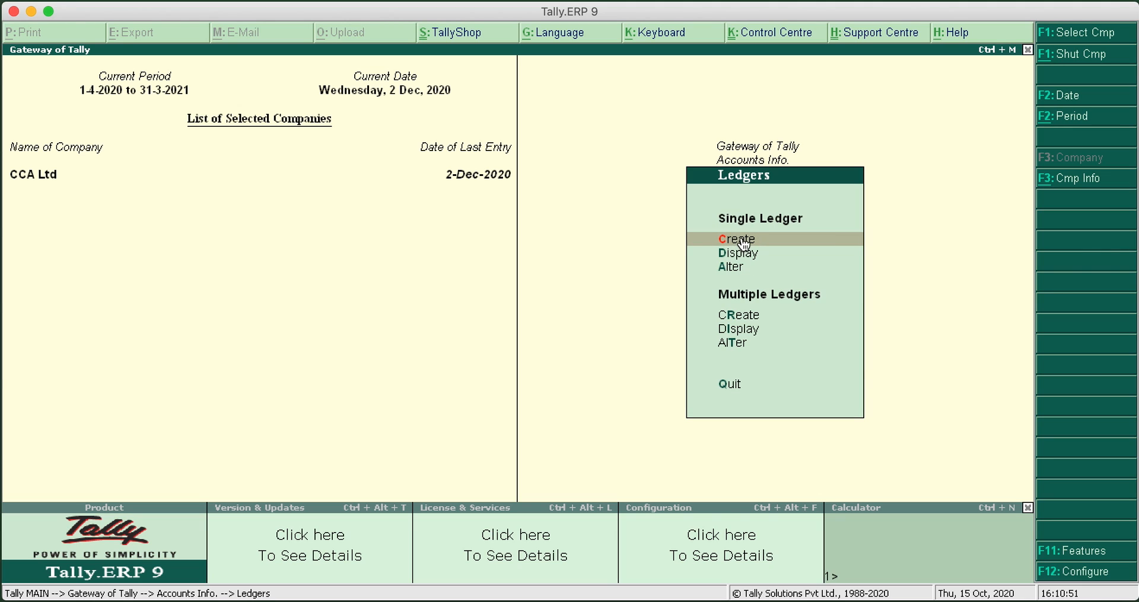
pyautogui.click(741, 238)
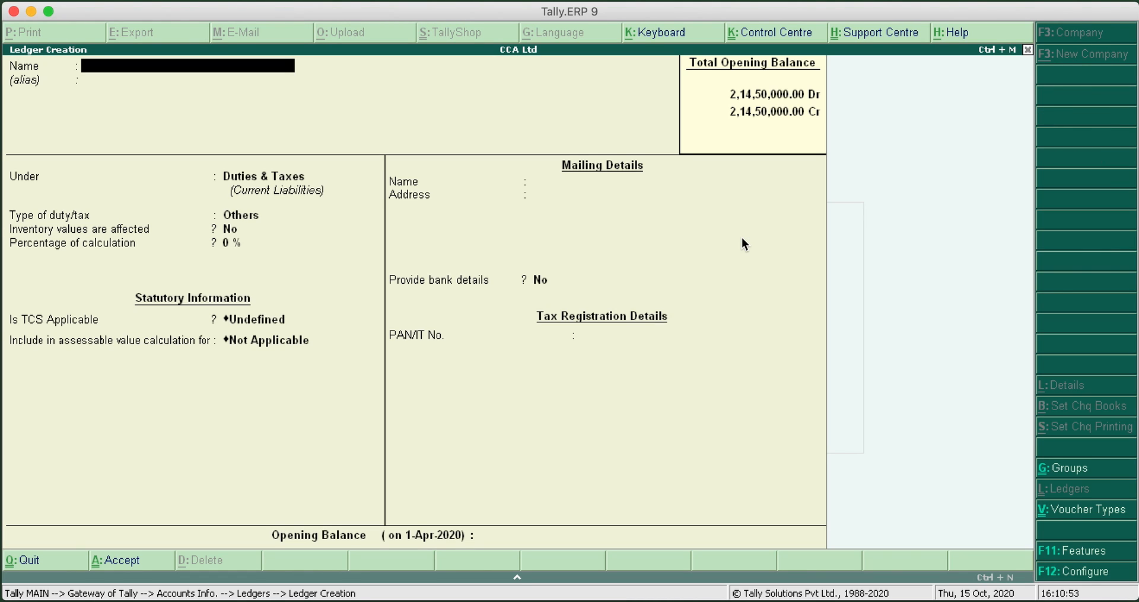
pyautogui.write('TCS on Purchase')
pyautogui.press('Return')
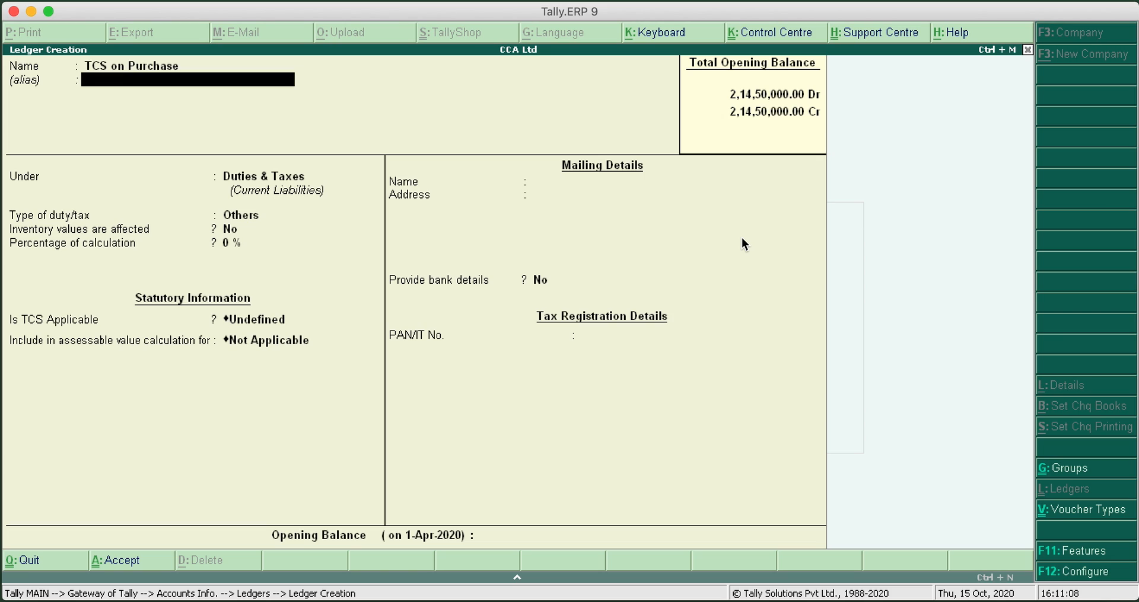
# Place the ledger under Current Assets, with inventory values affected set to No and assessable value calculation Not Applicable
pyautogui.press('Return')
pyautogui.write('Cu')
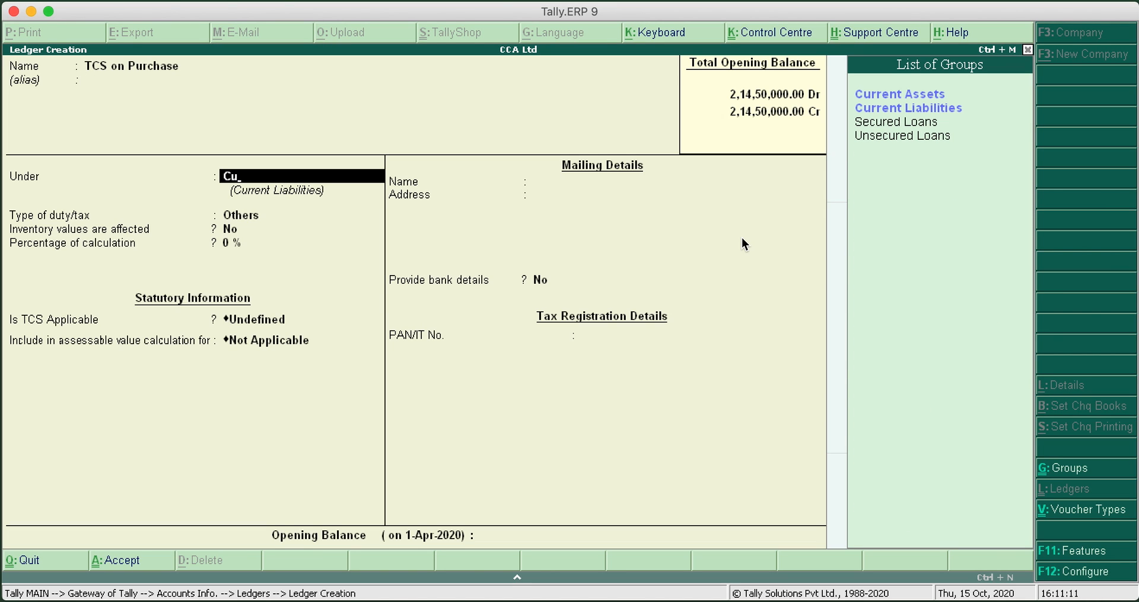
pyautogui.press('Up')
pyautogui.press('Return')
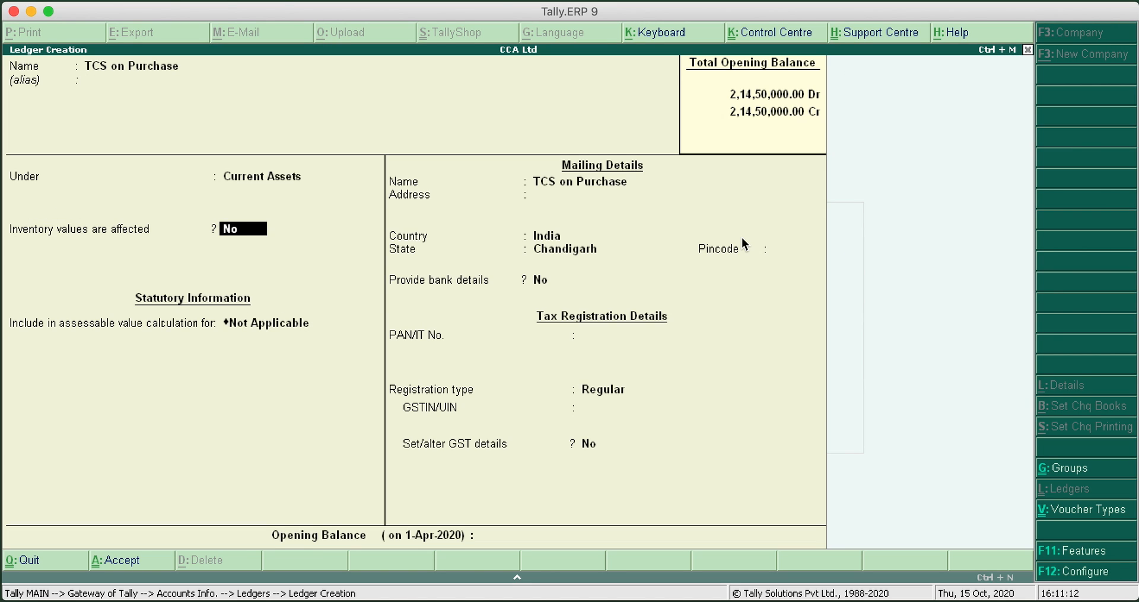
pyautogui.press('Return')
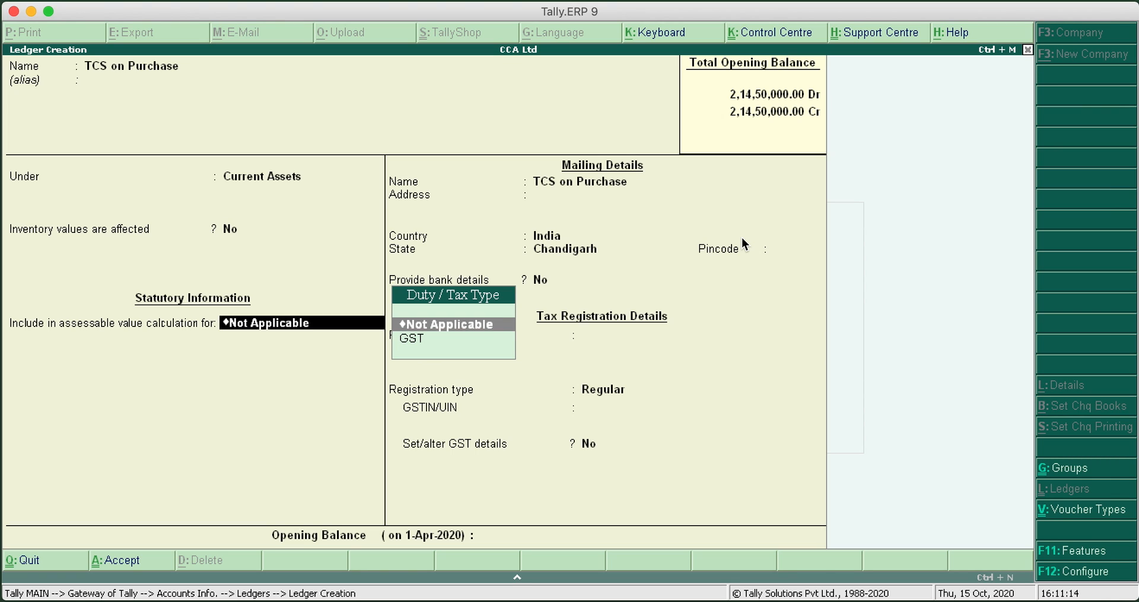
pyautogui.press('Return')
pyautogui.press('Return')
pyautogui.press('Return')
pyautogui.press('Return')
pyautogui.press('Return')
pyautogui.press('Return')
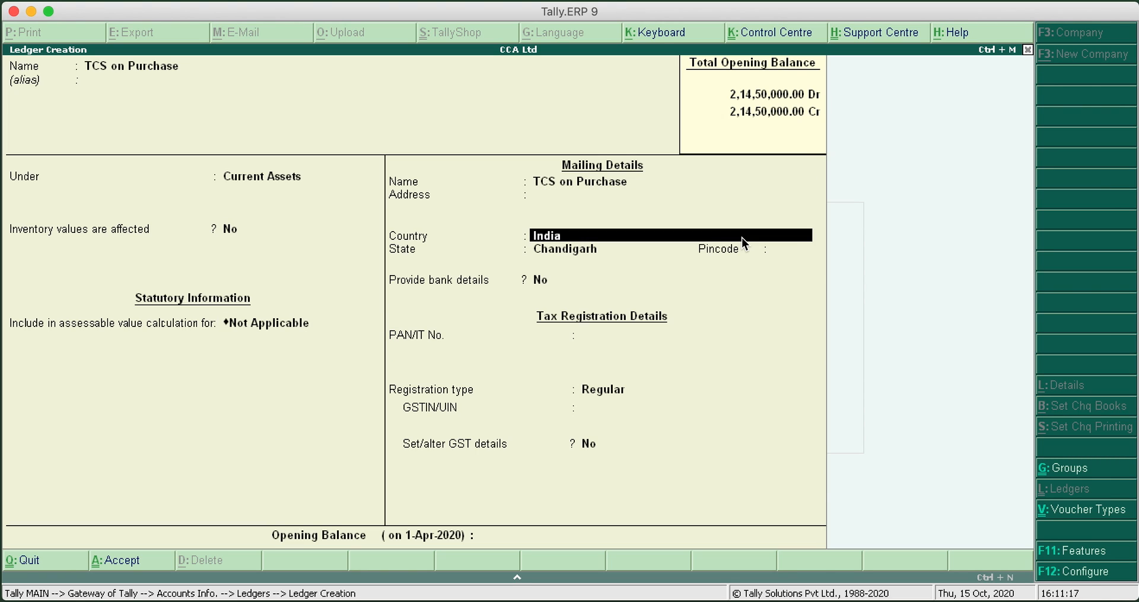
# Keep the default mailing and tax details without an opening balance, save the TCS on Purchase ledger and leave ledger creation
pyautogui.press('Return')
pyautogui.press('Return')
pyautogui.press('Return')
pyautogui.press('Return')
pyautogui.press('Return')
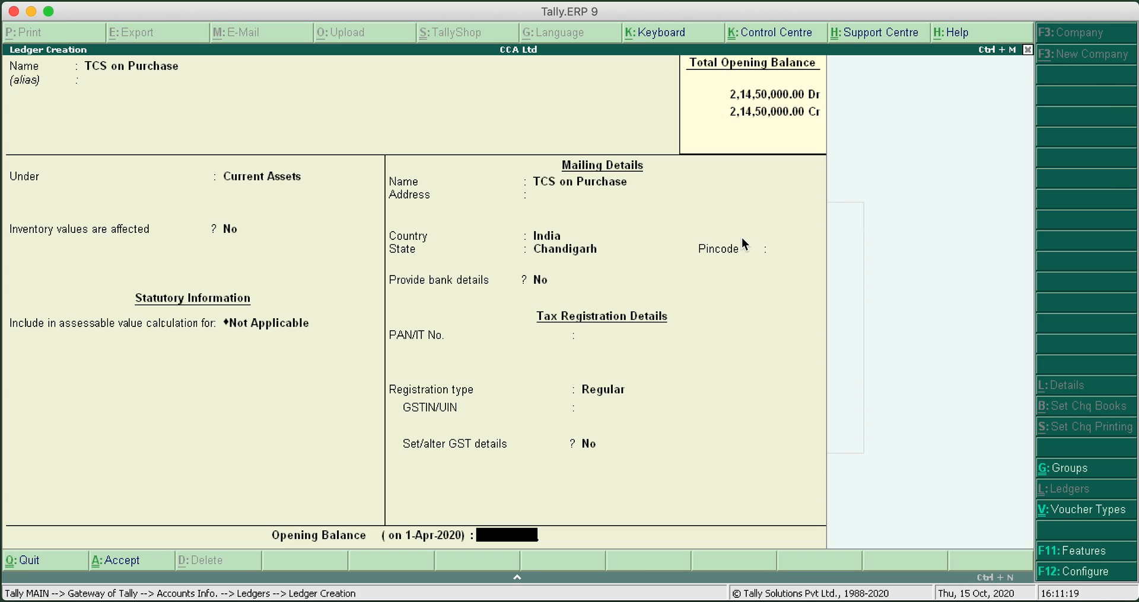
pyautogui.press('Return')
pyautogui.press('Return')
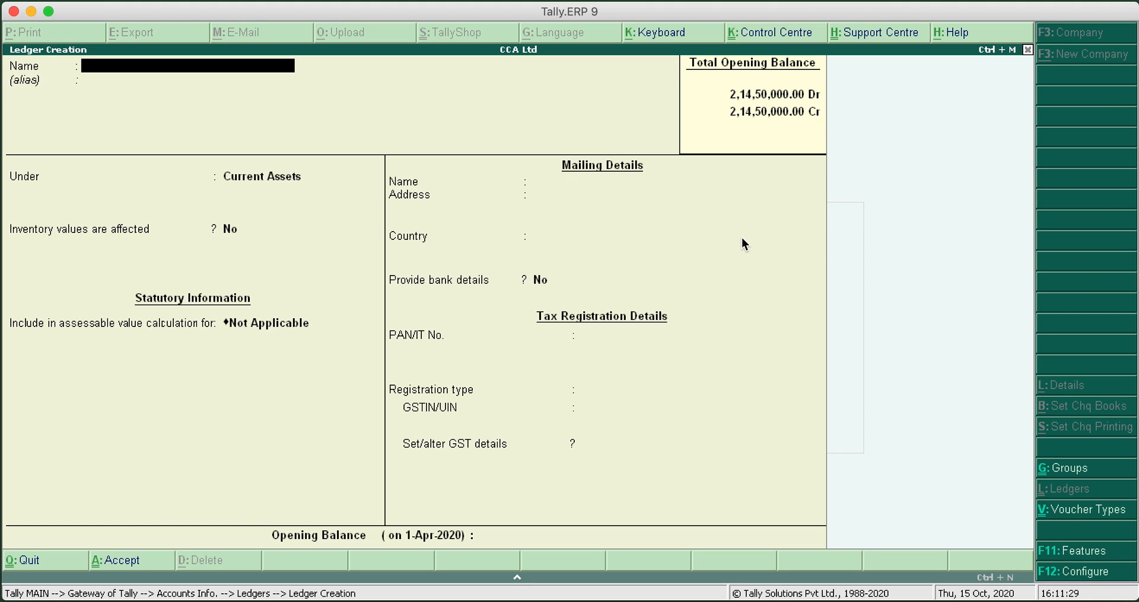
pyautogui.press('Escape')
pyautogui.press('y')
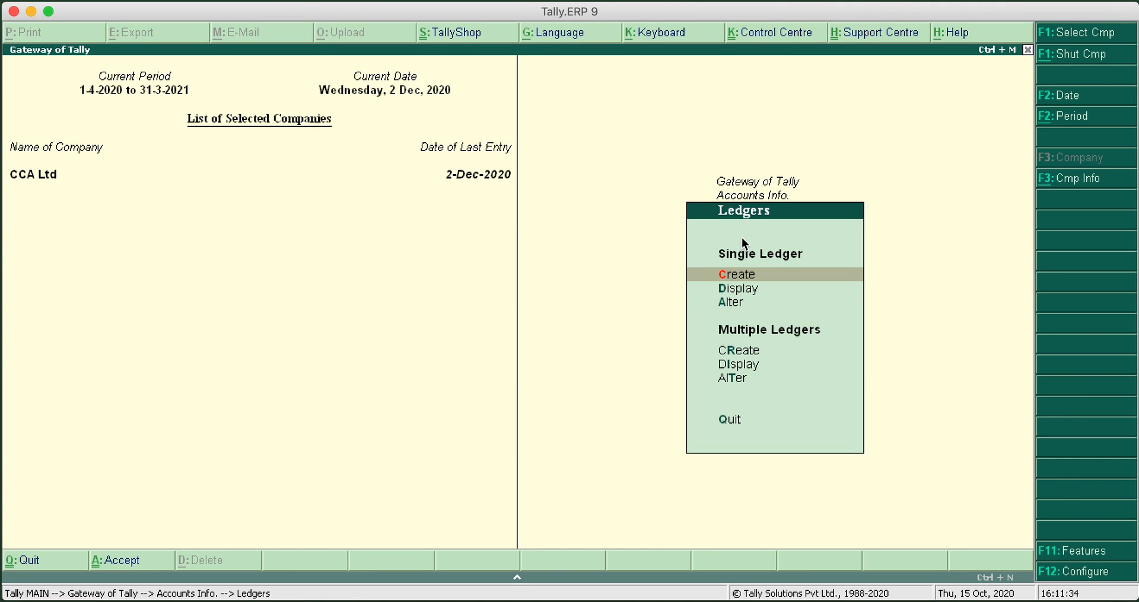
pyautogui.press('Escape')
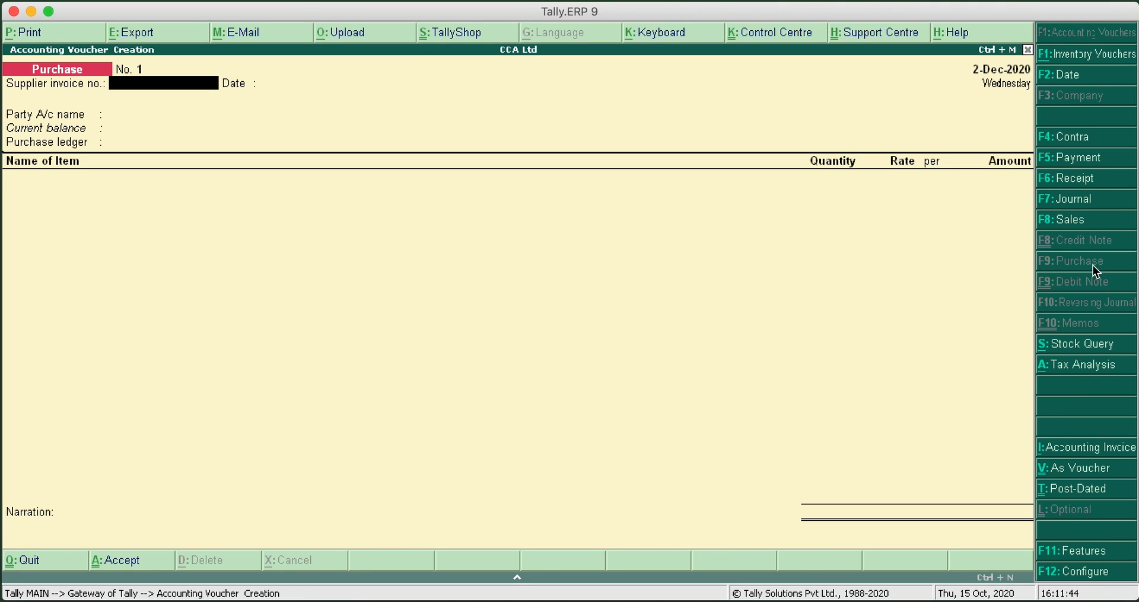
# Fill in the purchase voucher header with supplier invoice no. 555, date 2-Dec-2020, party Samsung India Ltd and ledger Purchase A/c
pyautogui.write('555')
pyautogui.press('Return')
pyautogui.press('Return')
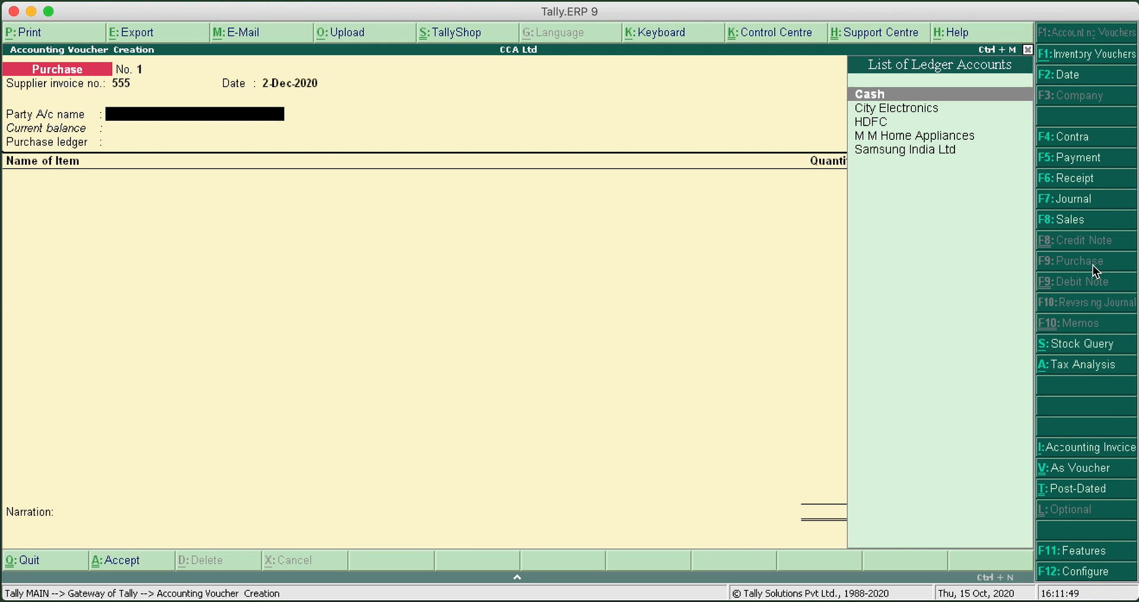
pyautogui.press('Down')
pyautogui.press('Down')
pyautogui.press('Down')
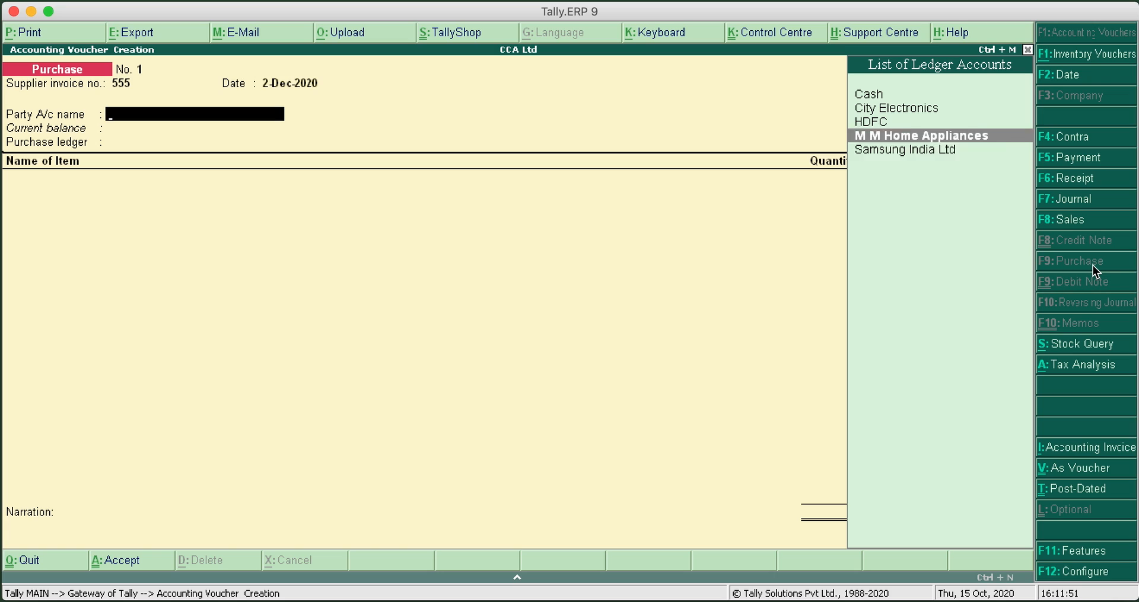
pyautogui.press('Down')
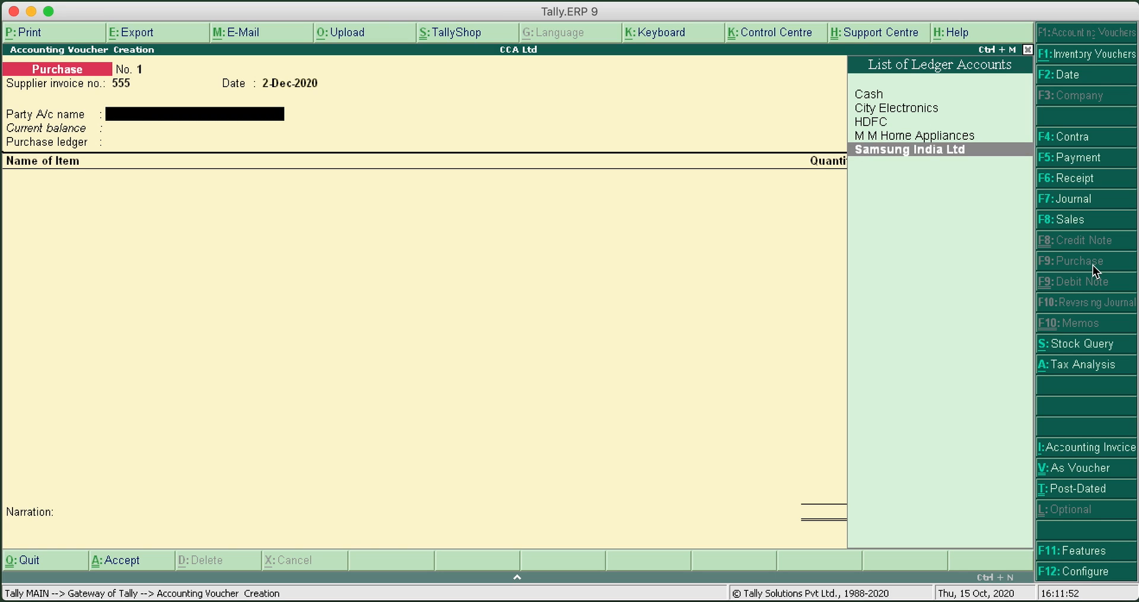
pyautogui.press('Return')
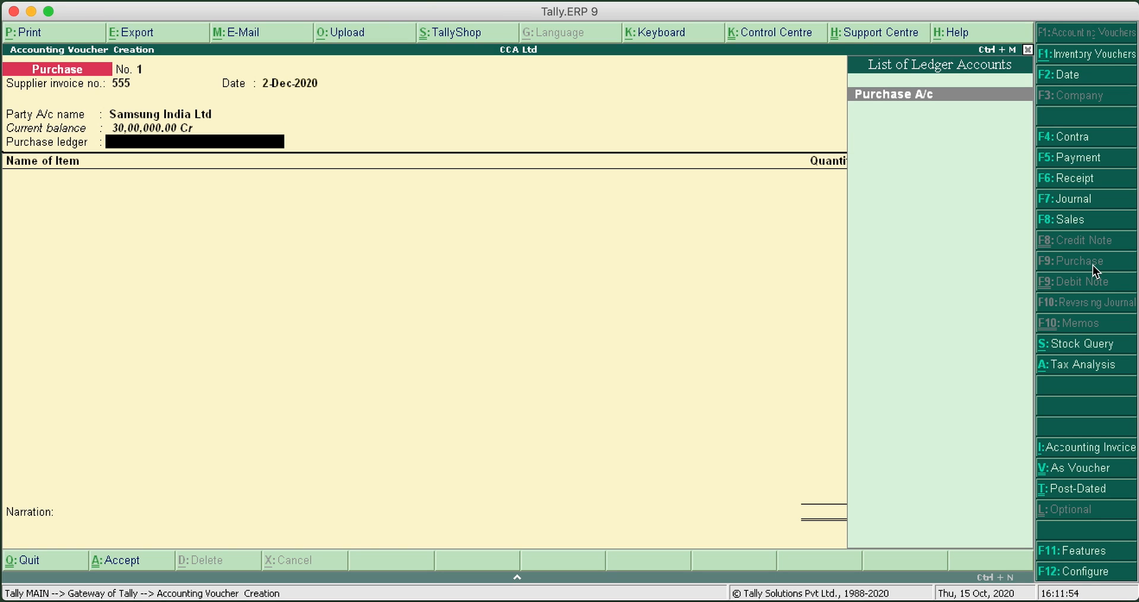
pyautogui.press('Return')
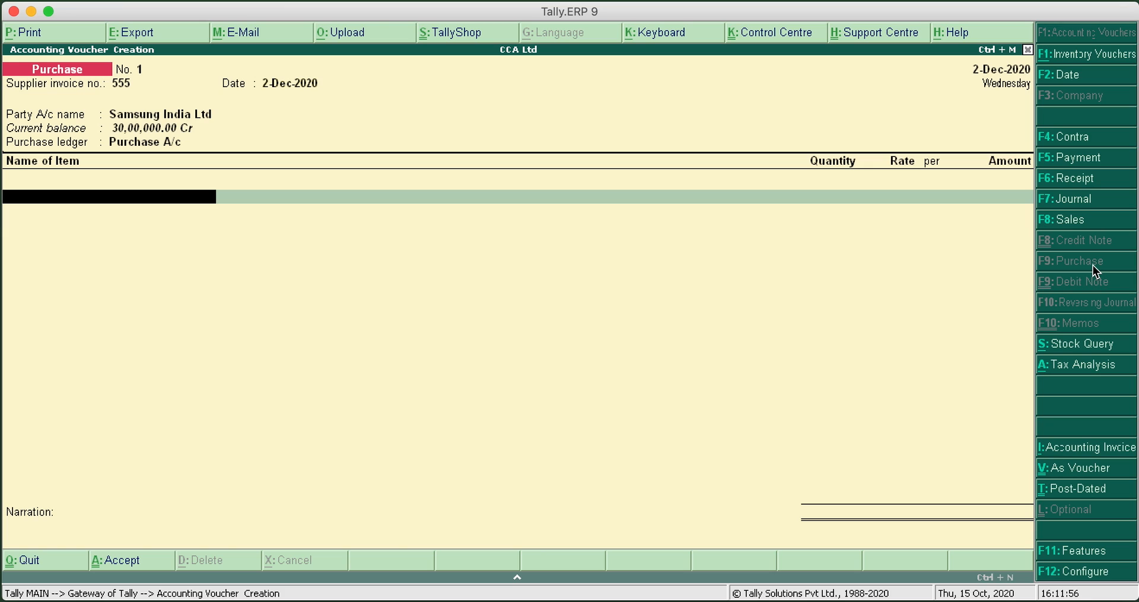
# Add 10 Pcs of Samsung LED TV 75" to the purchase voucher at a rate of 1,50,000.00 per piece
pyautogui.write('L')
pyautogui.press('Down')
pyautogui.press('Down')
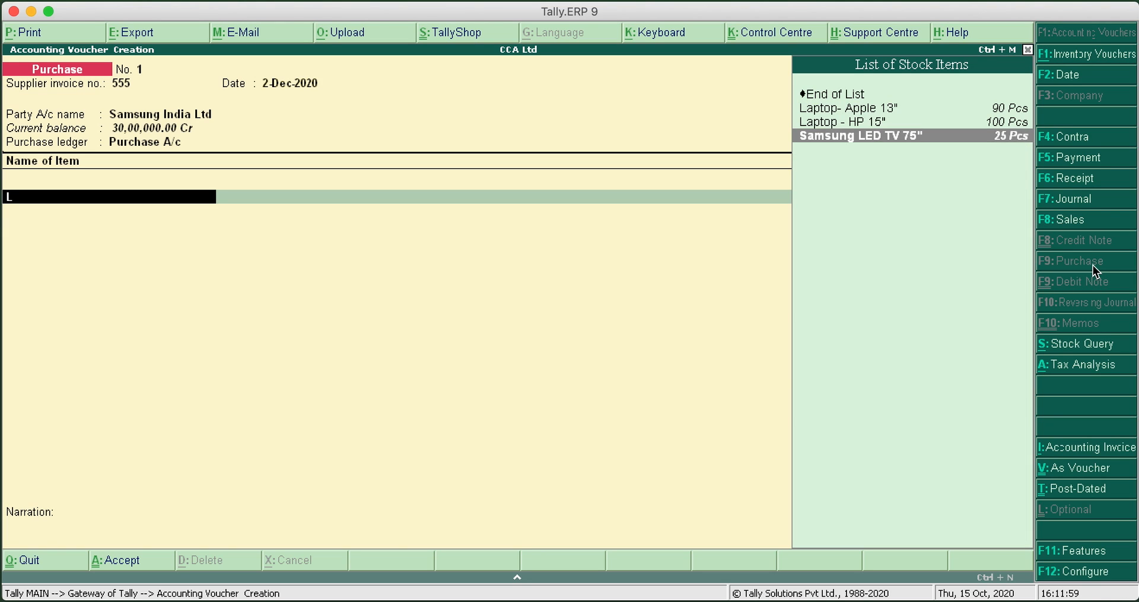
pyautogui.press('Return')
pyautogui.write('10')
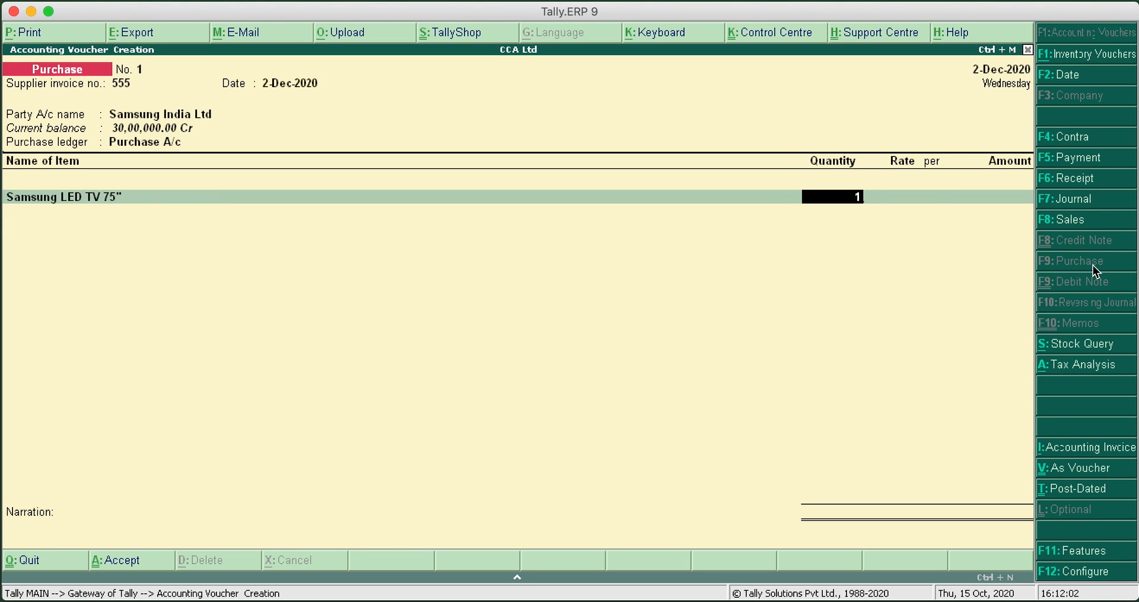
pyautogui.press('Return')
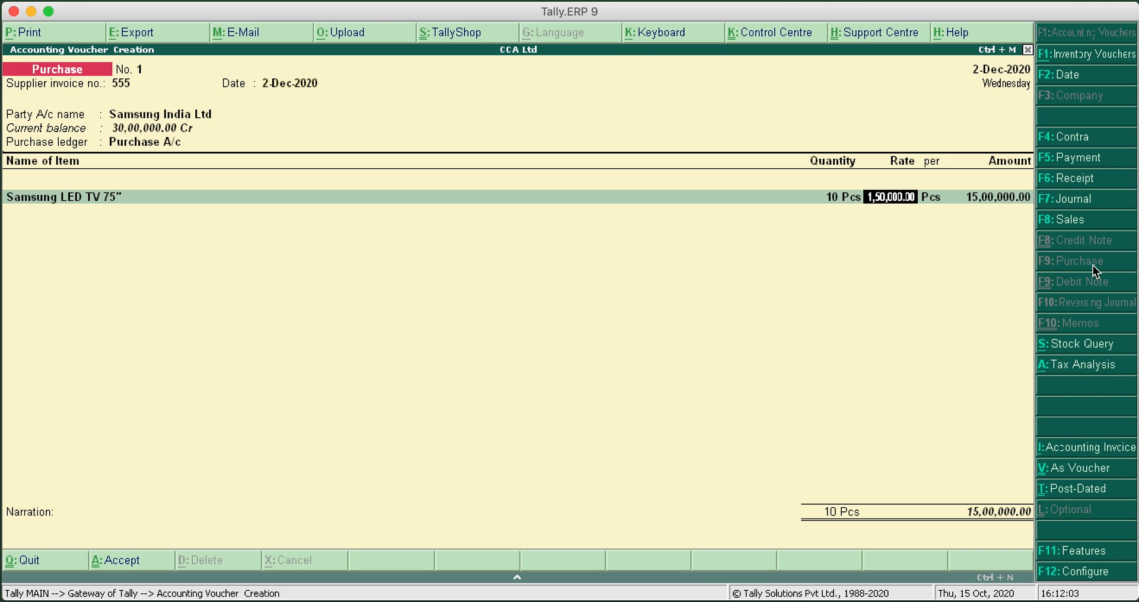
pyautogui.press('Return')
pyautogui.press('Return')
pyautogui.press('Return')
# End the item list and add the CGST A/c and UTGST A/c ledgers with their calculated amounts to the purchase voucher
pyautogui.write('C')
pyautogui.press('Return')
pyautogui.press('Return')
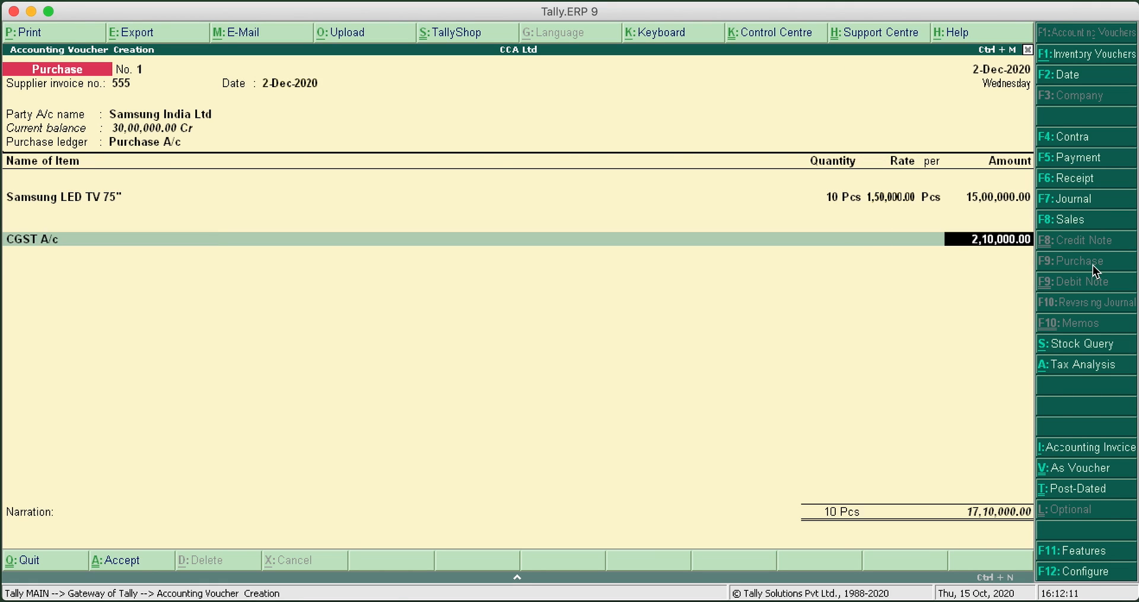
pyautogui.press('Return')
pyautogui.write('U')
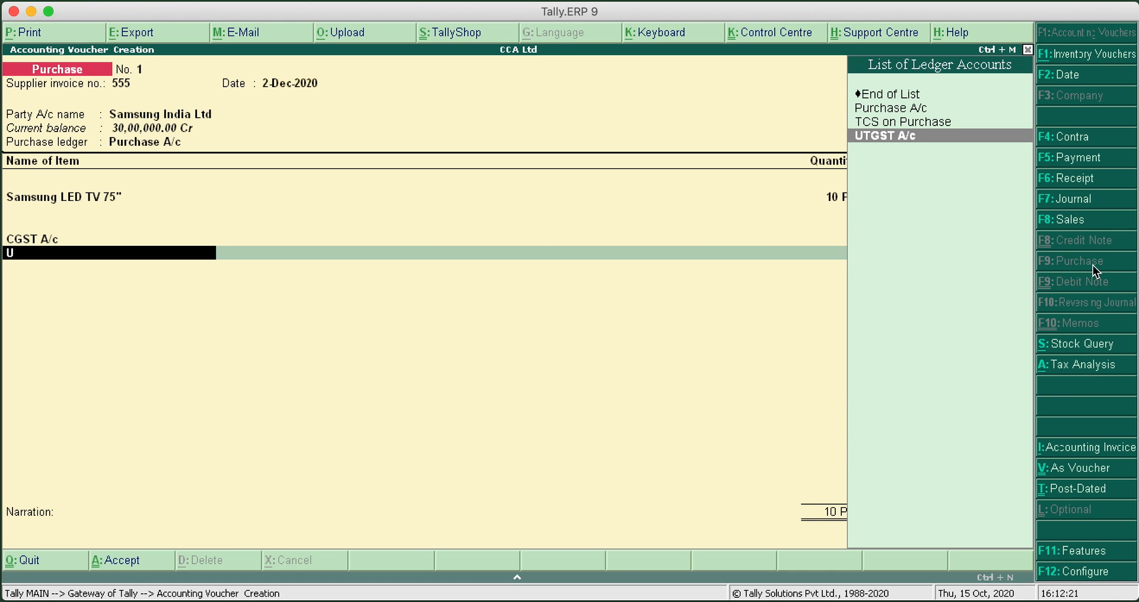
pyautogui.press('Return')
pyautogui.press('Return')
pyautogui.press('Return')
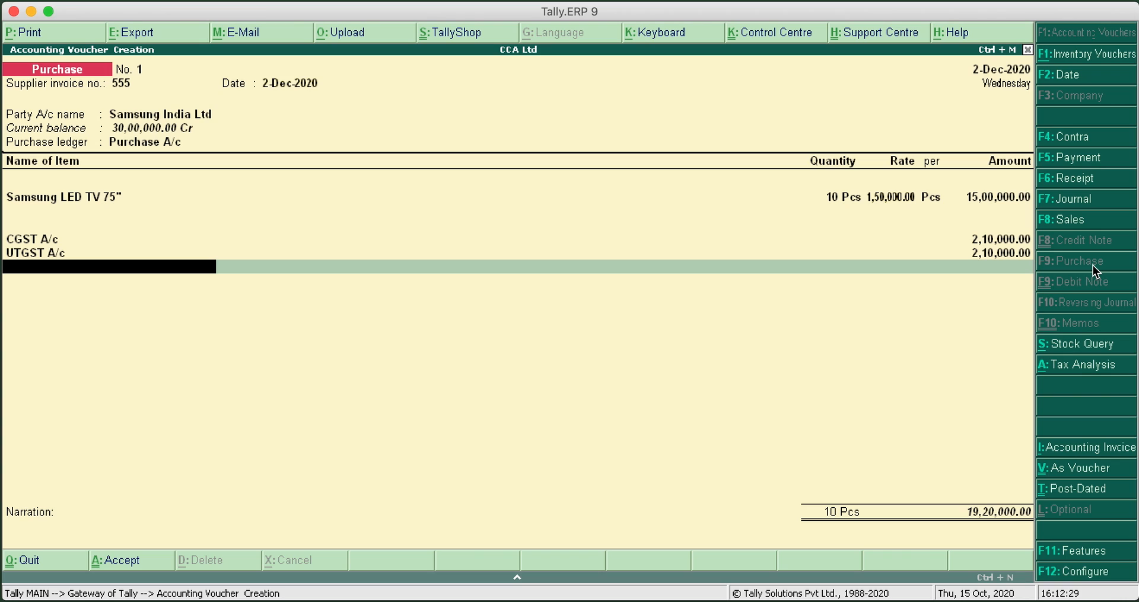
# Add the TCS on Purchase ledger at a rate of 0.075 % and end the ledger list, moving to the narration
pyautogui.write('T')
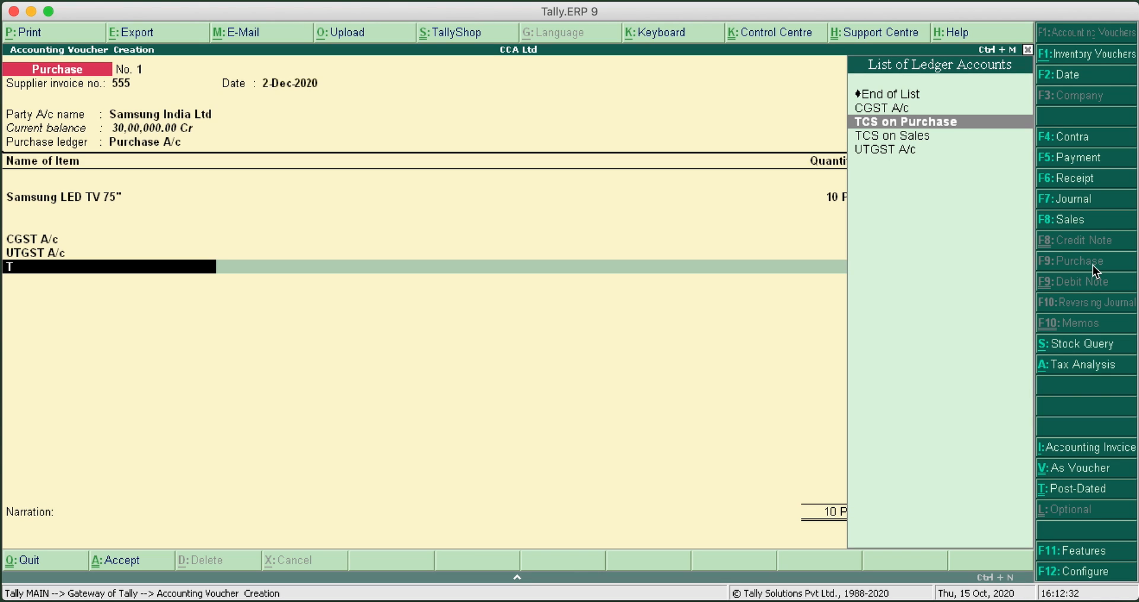
pyautogui.press('Return')
pyautogui.write('.075')
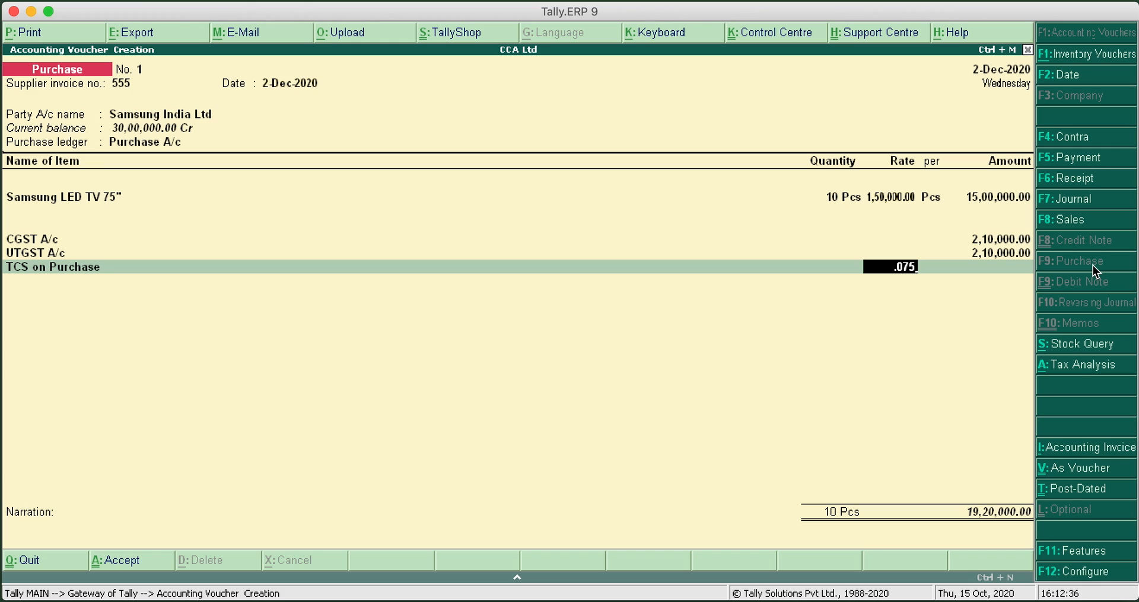
pyautogui.press('Return')
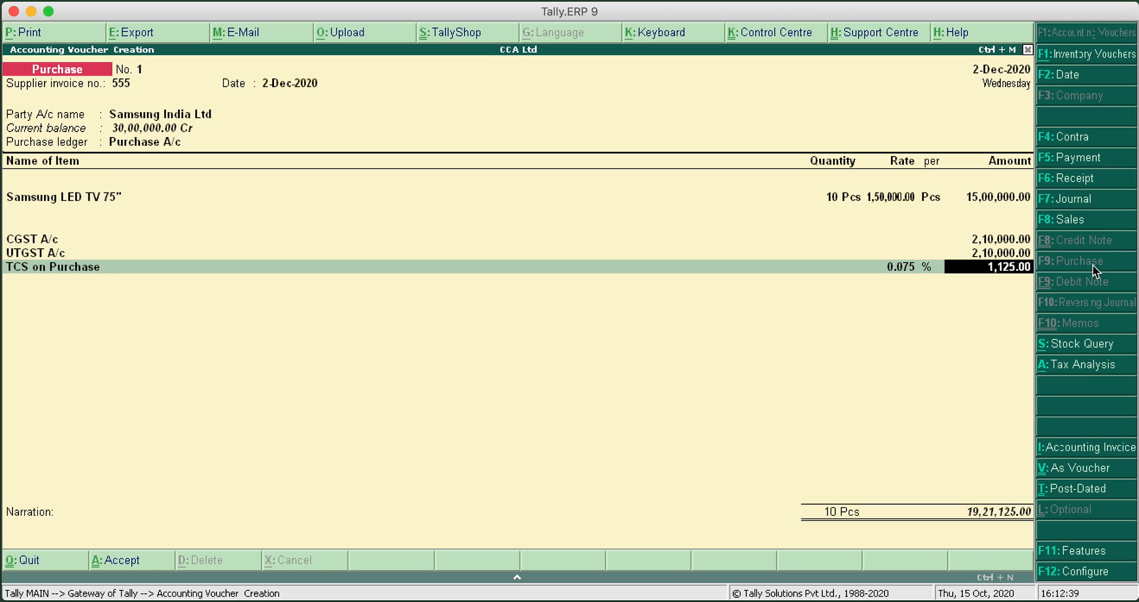
pyautogui.press('Return')
pyautogui.press('Return')
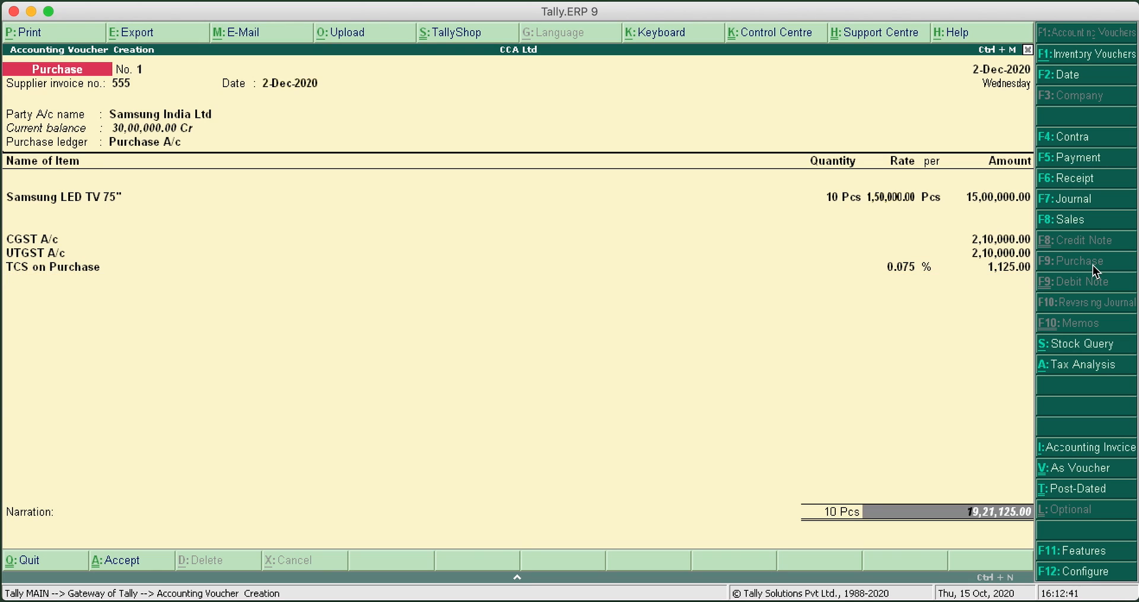
# Enter the narration Inv555, save the purchase voucher and return to the Gateway of Tally
pyautogui.write('Inv')
pyautogui.write('5555')
pyautogui.press('BackSpace')
pyautogui.press('Return')
pyautogui.press('Return')
pyautogui.press('Escape')
pyautogui.press('Return')
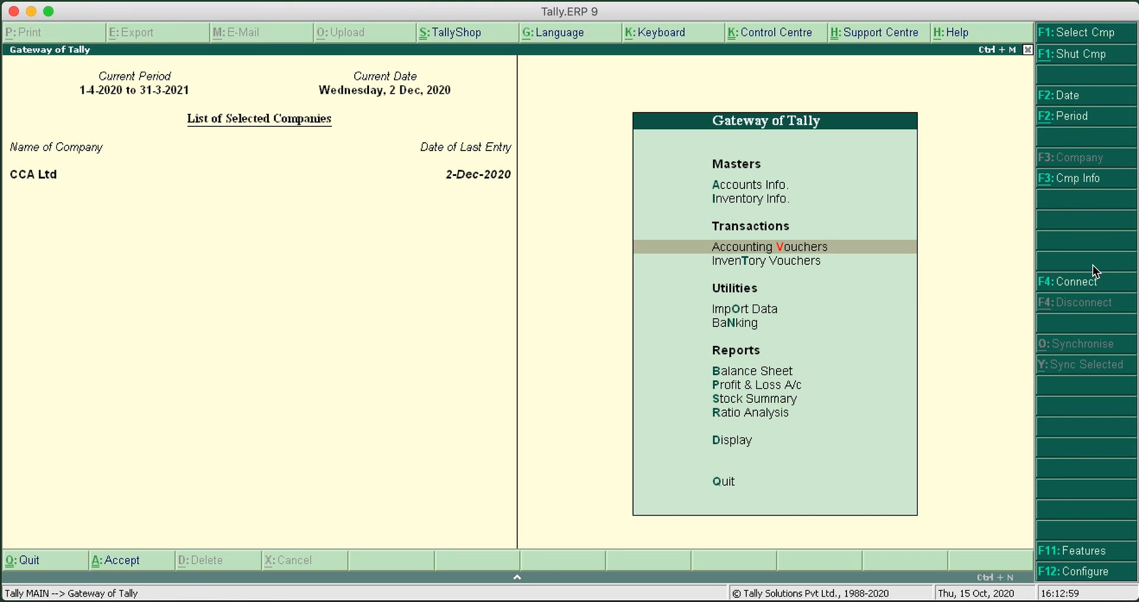
# Open the Balance Sheet in detailed view and examine the TCS on Purchase entry under Current Assets, then close the report
pyautogui.press('Up')
pyautogui.press('Up')
pyautogui.press('Up')
pyautogui.press('Up')
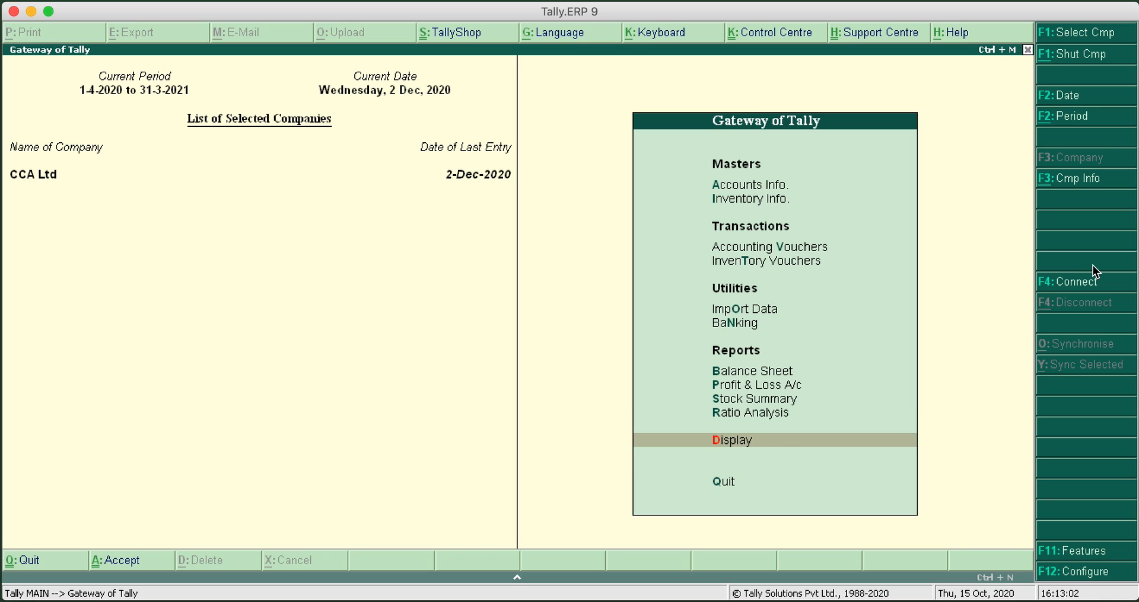
pyautogui.press('Up')
pyautogui.press('Up')
pyautogui.press('Up')
pyautogui.press('Up')
pyautogui.press('Return')
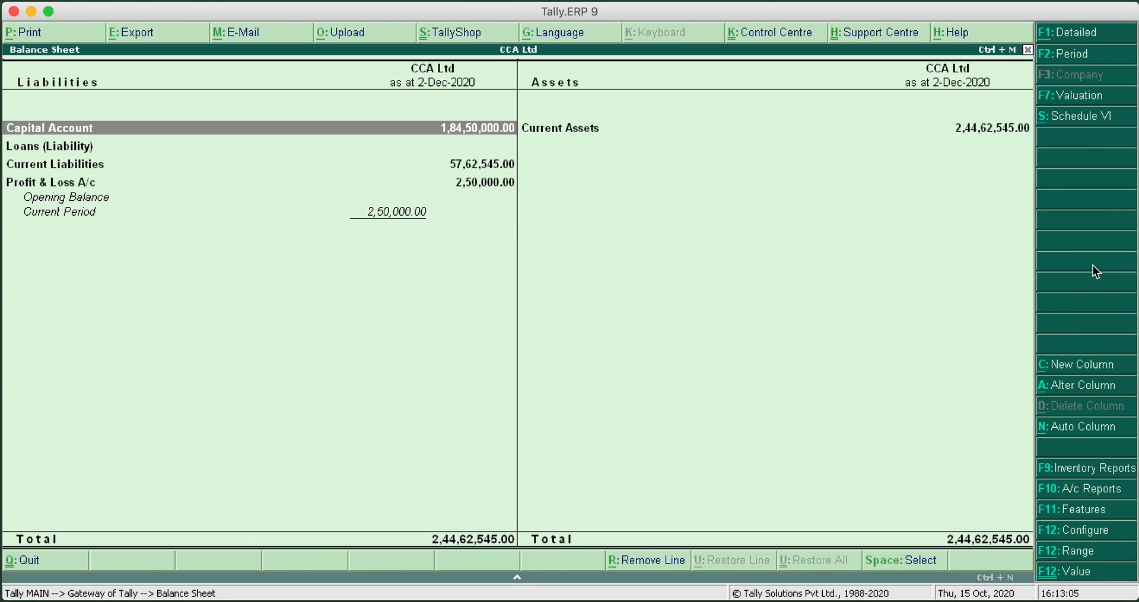
pyautogui.click(1084, 36)
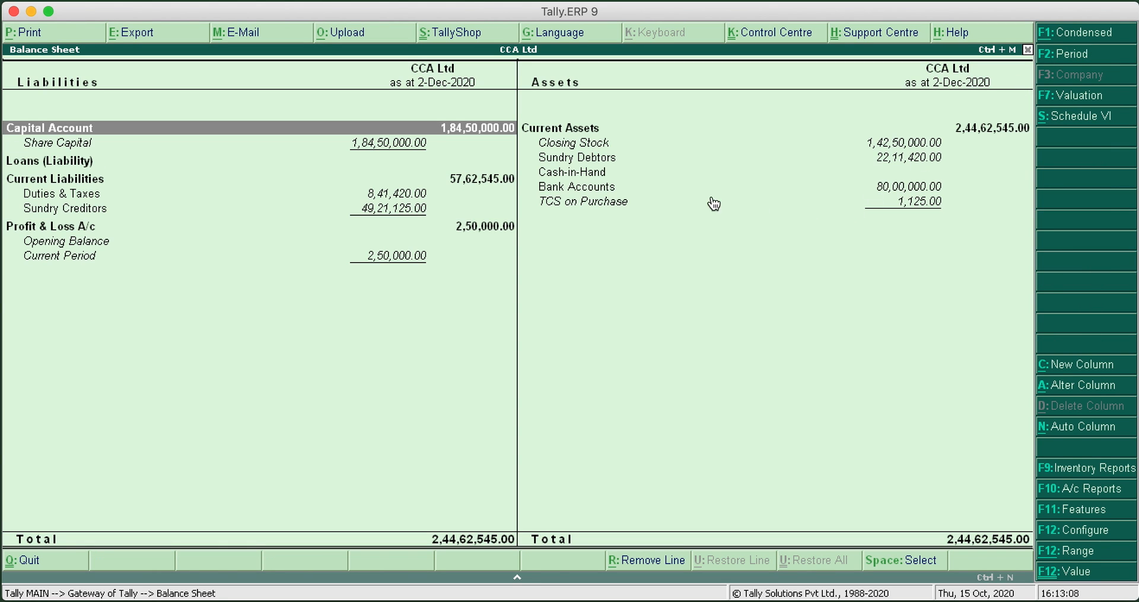
pyautogui.click(613, 204)
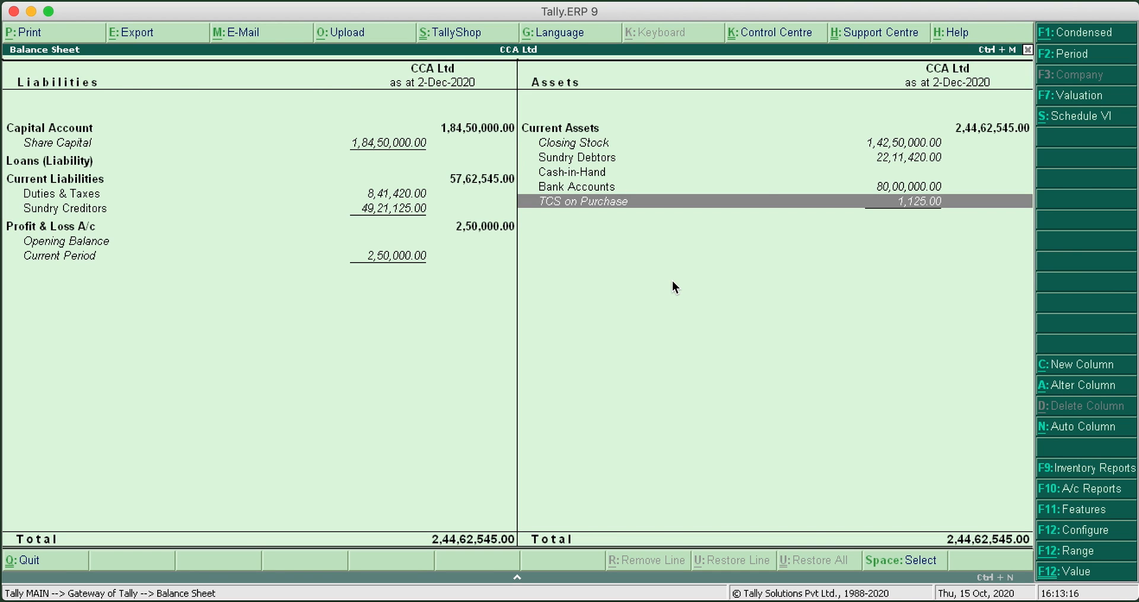
pyautogui.press('Escape')
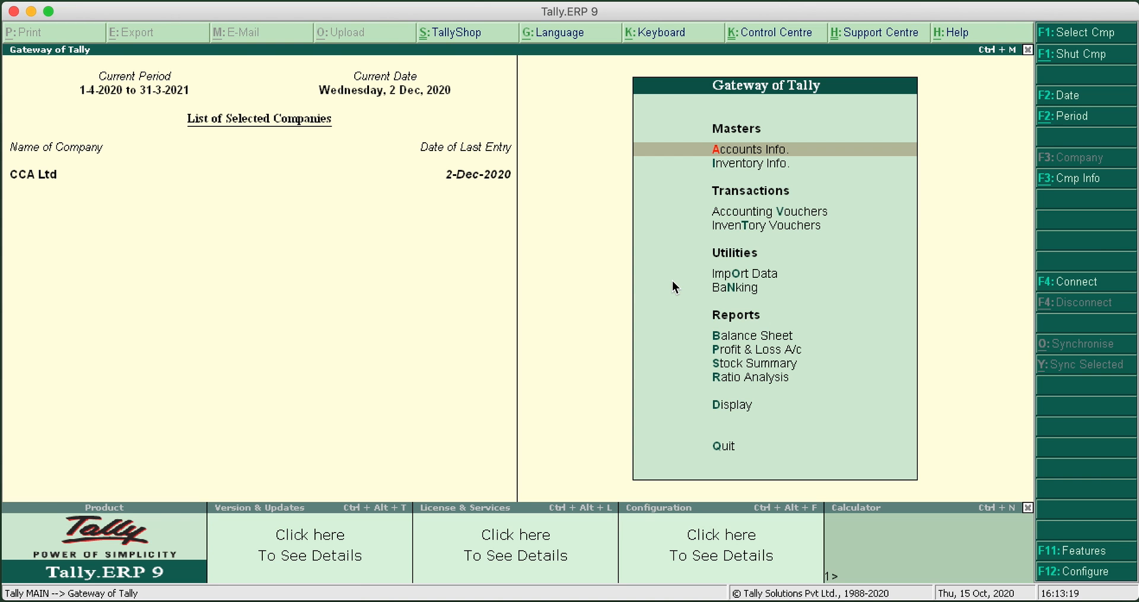
# Start a payment voucher with HDFC as the paying account and Samsung India Ltd as the first particulars ledger
pyautogui.click(756, 212)
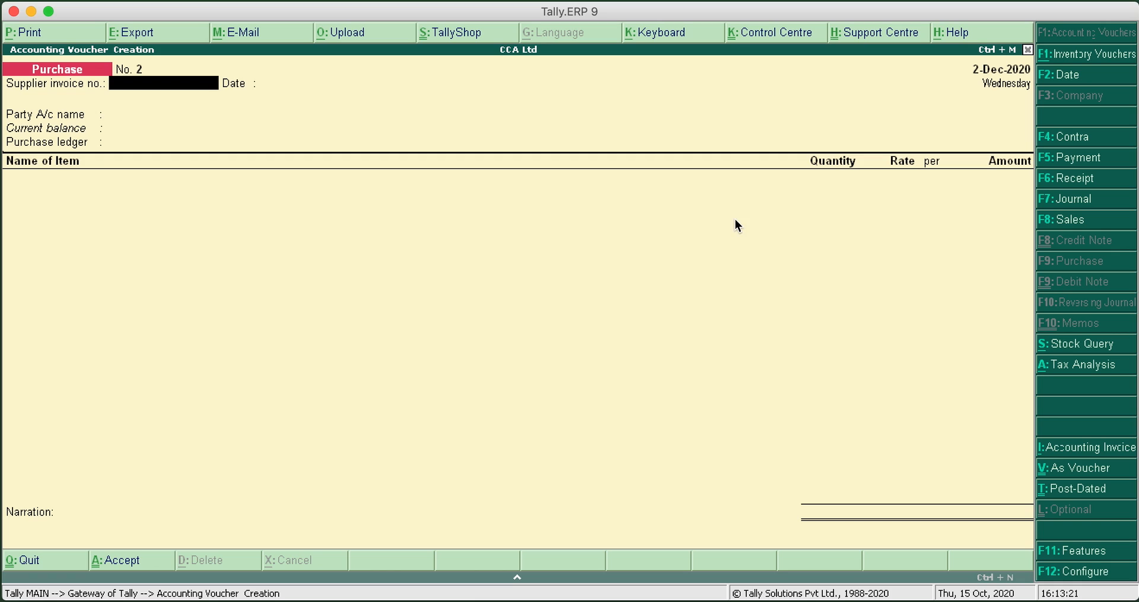
pyautogui.click(1081, 159)
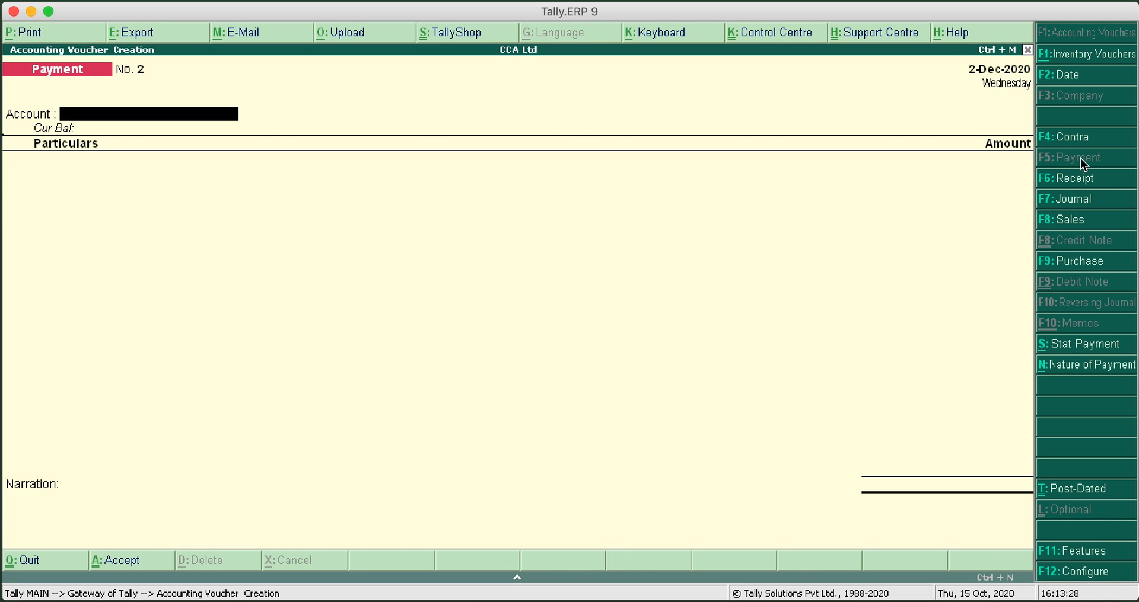
pyautogui.write('H')
pyautogui.press('Return')
pyautogui.write('Sam')
pyautogui.press('Return')
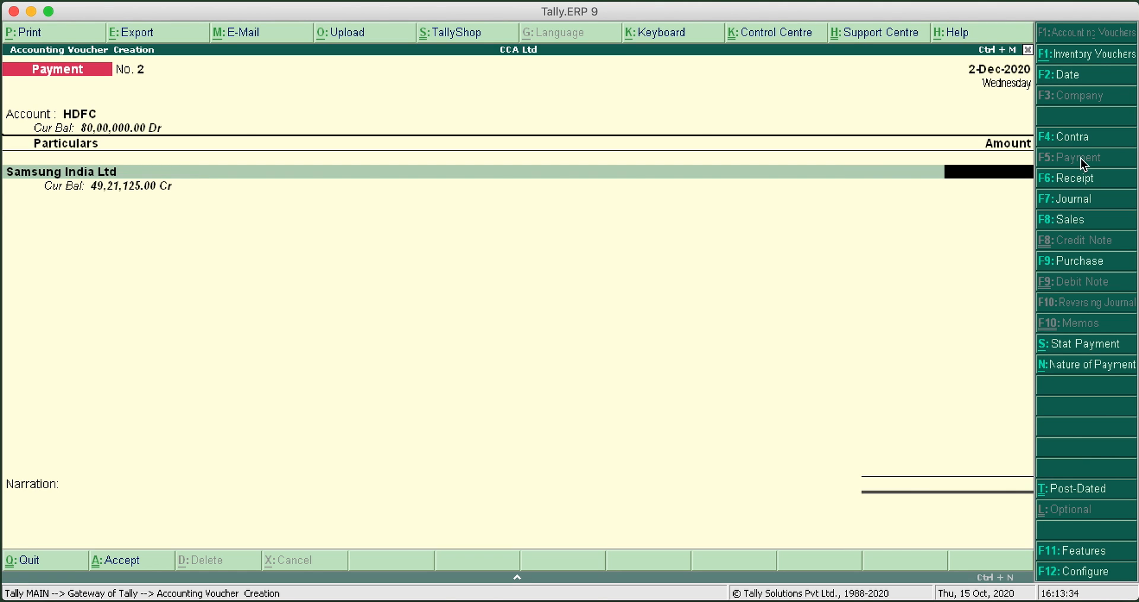
# Enter a payment of 10,00,000 for Samsung India Ltd and adjust it as Agst Ref against the pending Opening bill
pyautogui.write('10,00,000')
pyautogui.press('Return')
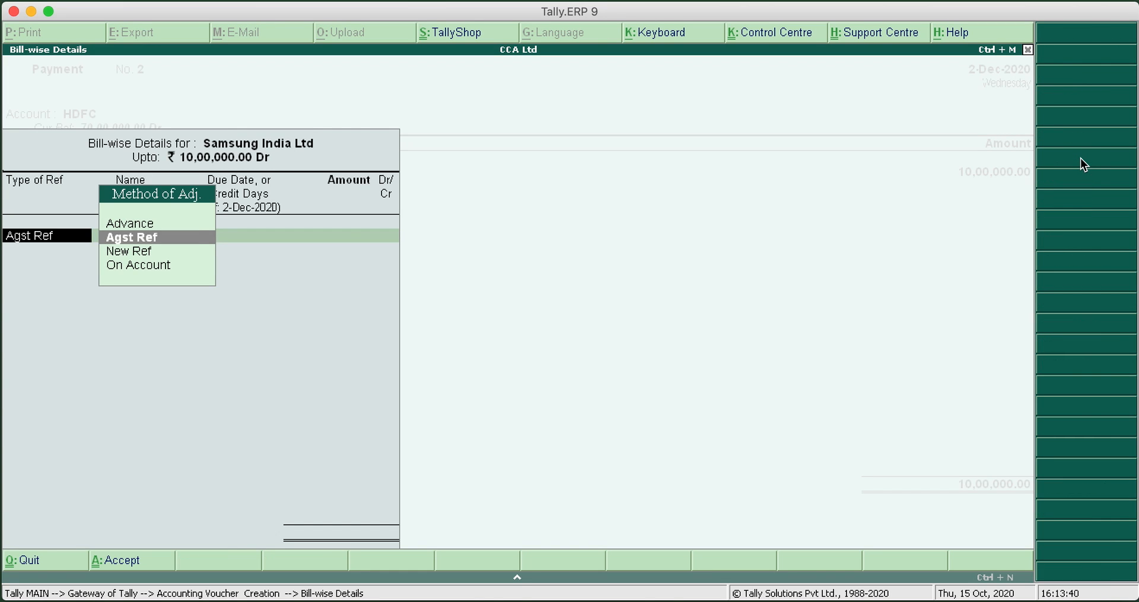
pyautogui.press('Return')
pyautogui.press('Down')
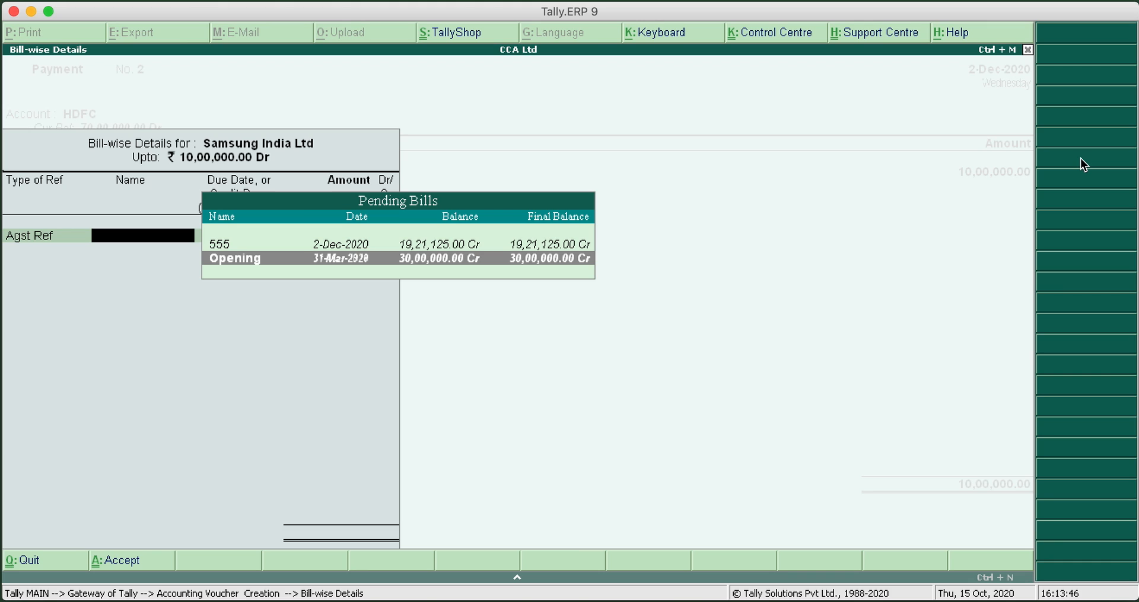
pyautogui.press('Return')
pyautogui.press('Return')
pyautogui.press('Return')
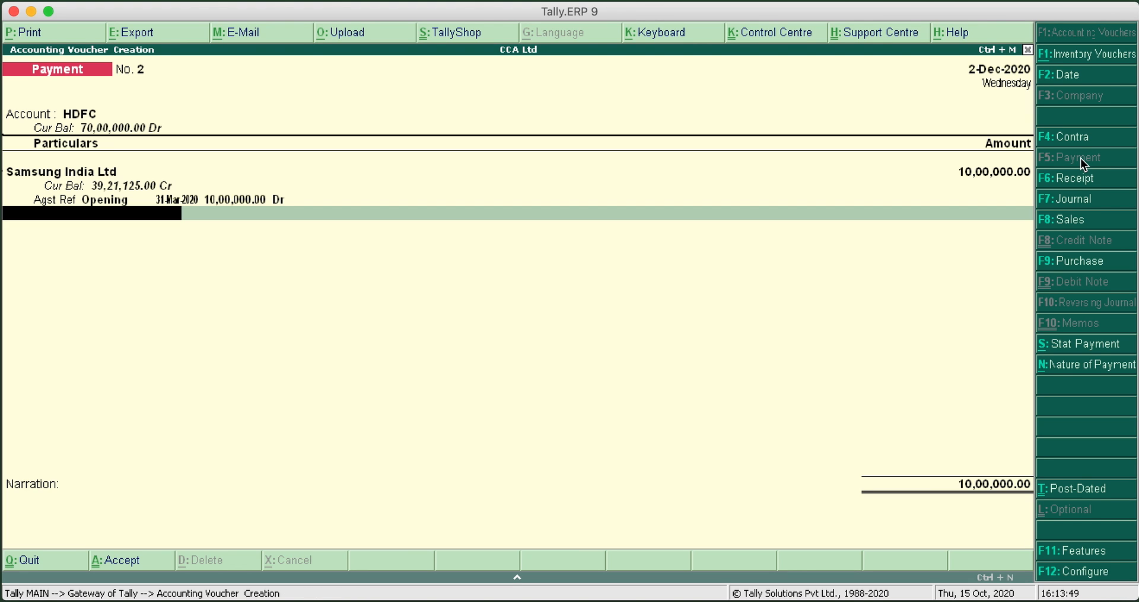
# Add the TCS on Purchase ledger to the payment voucher with an amount of 750
pyautogui.write('T')
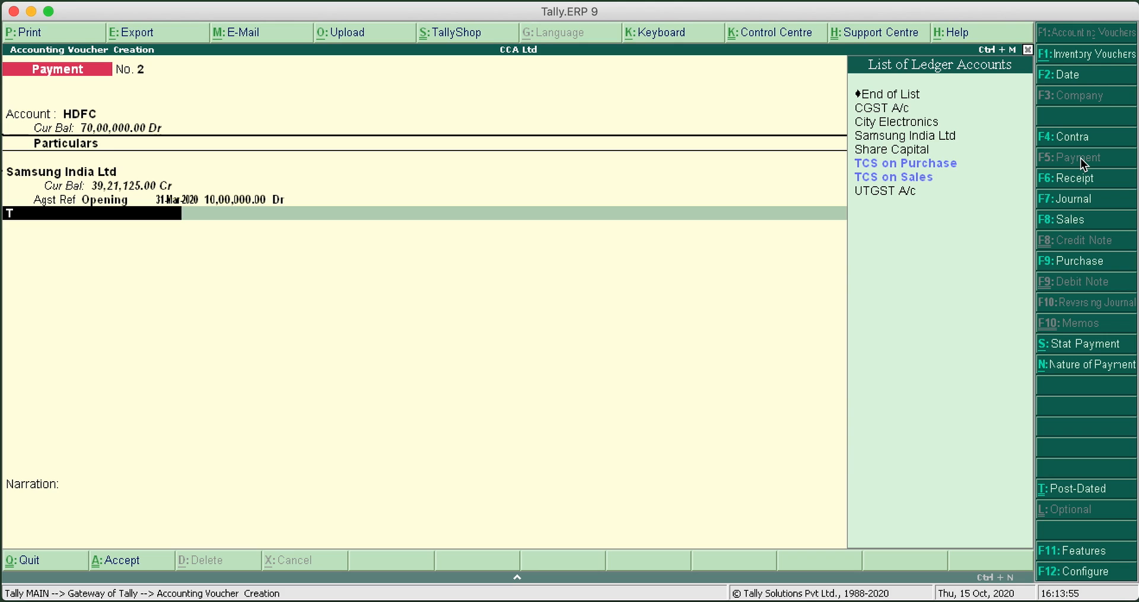
pyautogui.press('Down')
pyautogui.press('Return')
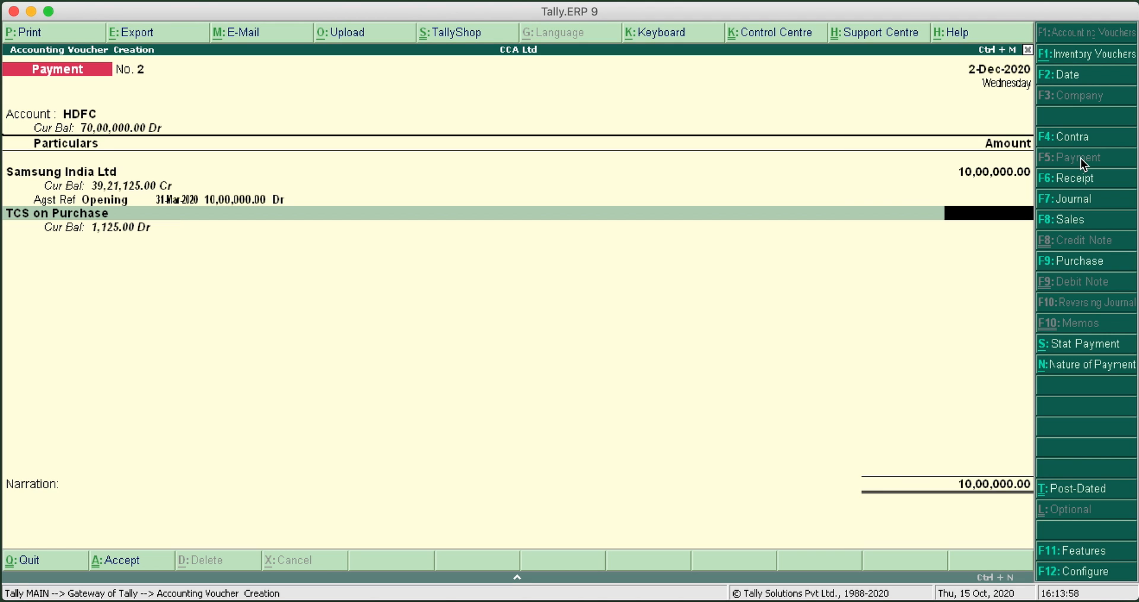
pyautogui.write('750')
pyautogui.press('Return')
pyautogui.press('Return')
pyautogui.press('Return')
pyautogui.press('Return')
# End the ledger list, enter cheque instrument number 123459 in the HDFC bank allocation, and save the voucher with narration Cheque No. 123457
pyautogui.write('123459')
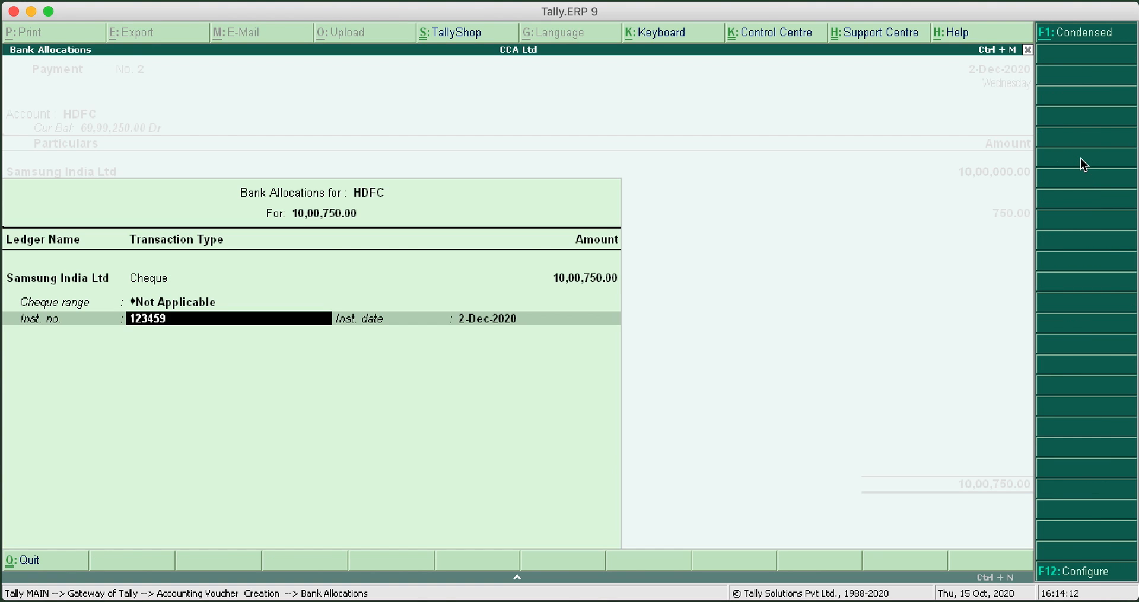
pyautogui.press('Return')
pyautogui.press('Return')
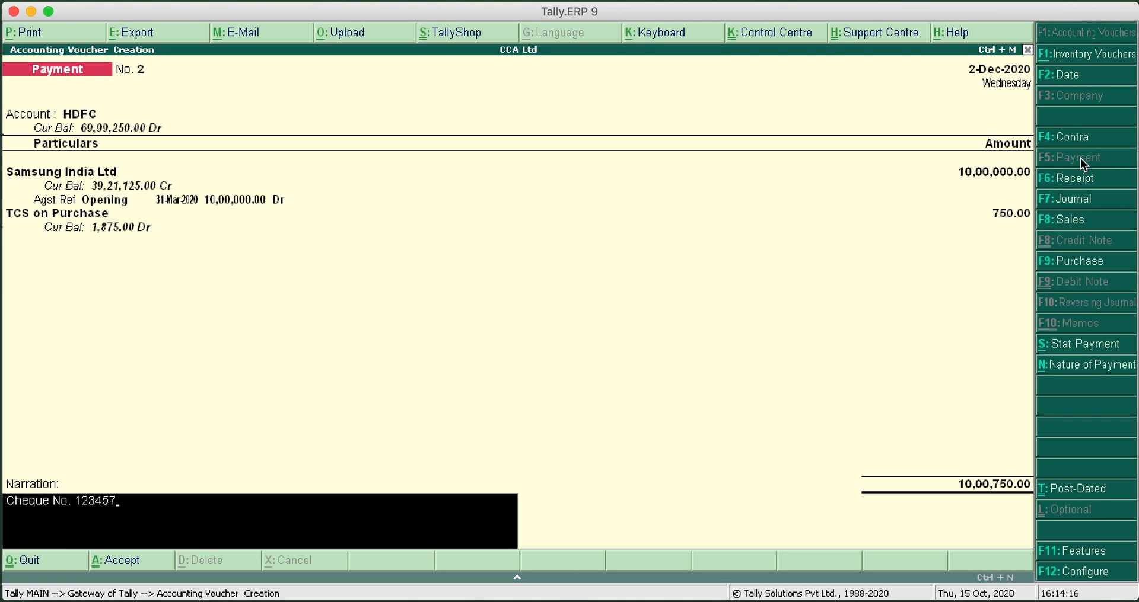
pyautogui.press('Return')
pyautogui.press('Return')
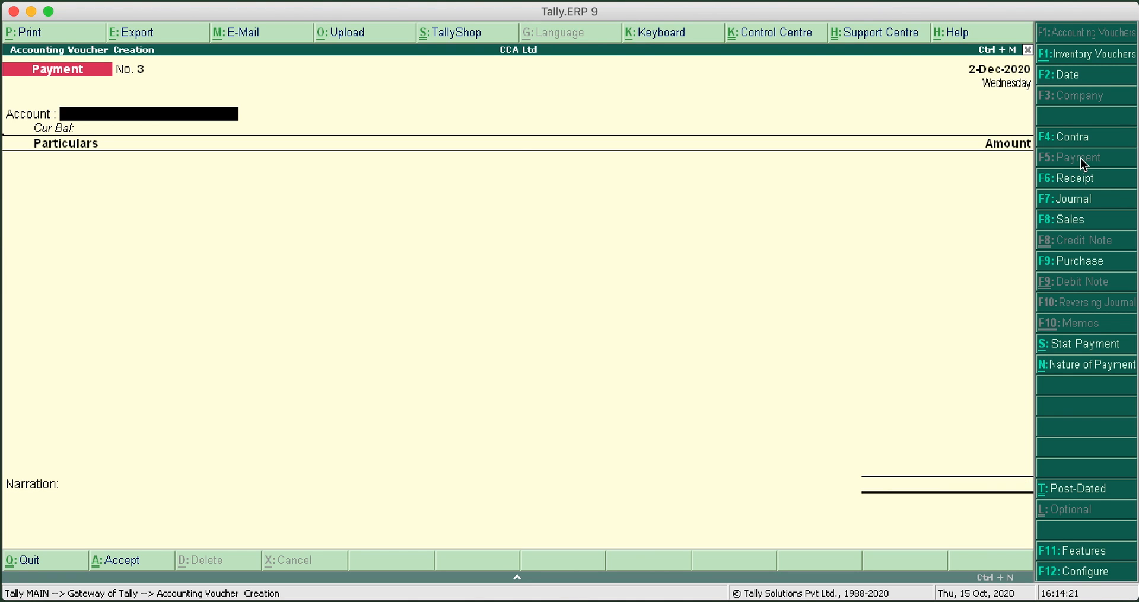
# Leave voucher entry and open the Balance Sheet to examine the TCS on Purchase entry under Current Assets
pyautogui.press('Escape')
pyautogui.press('Up')
pyautogui.press('Up')
pyautogui.press('Up')
pyautogui.press('Up')
pyautogui.press('Up')
pyautogui.press('Up')
pyautogui.press('Up')
pyautogui.press('Up')
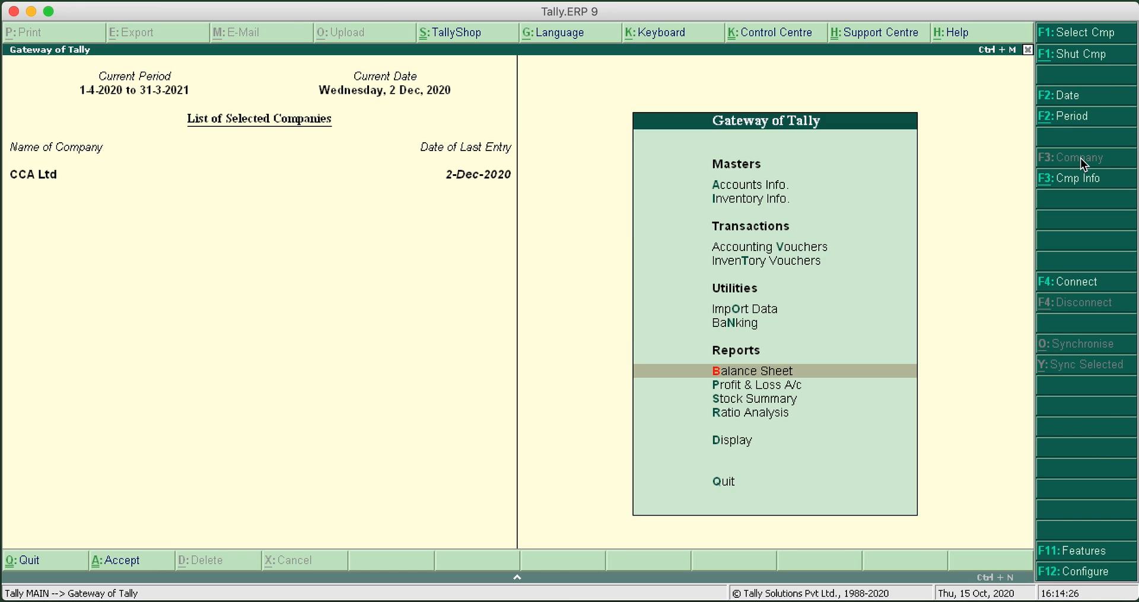
pyautogui.press('Return')
pyautogui.click(915, 202)
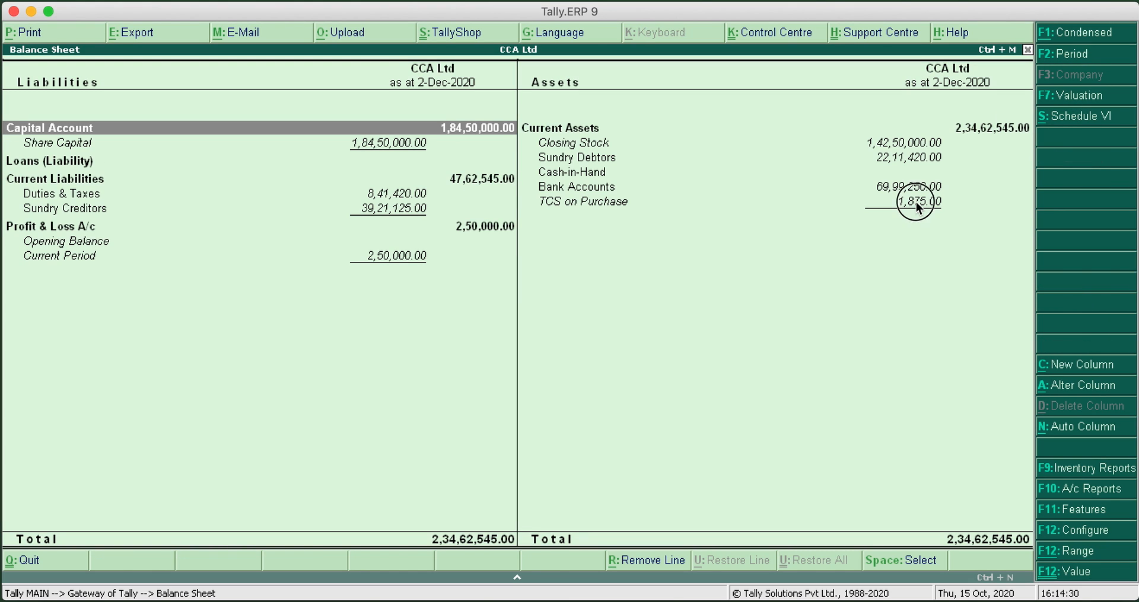